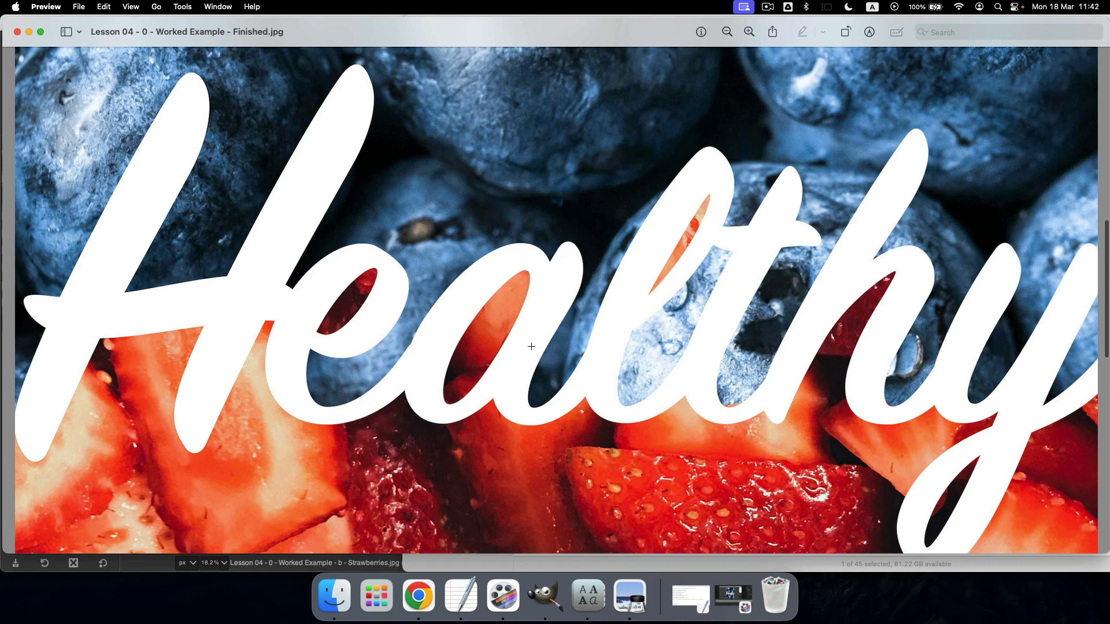
- Zoom out to view the whole finished worked example image, and close it
{"action": "scroll", "coordinate": [347, 356], "scroll_direction": "down", "scroll_amount": 5}
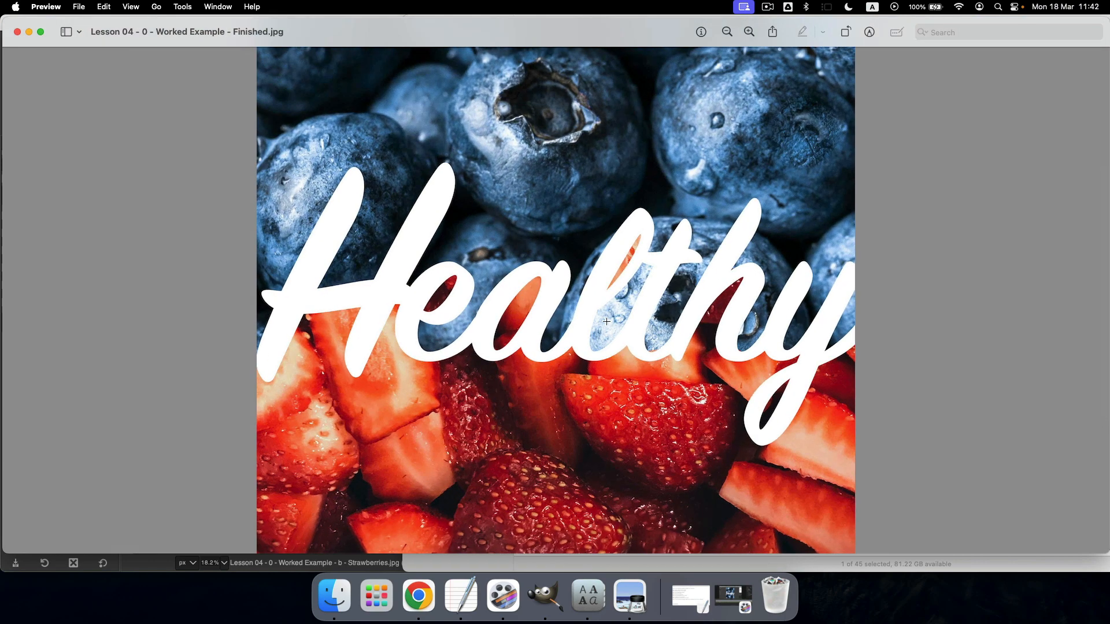
{"action": "scroll", "coordinate": [590, 323], "scroll_direction": "down", "scroll_amount": 5}
{"action": "scroll", "coordinate": [590, 323], "scroll_direction": "down", "scroll_amount": 2}
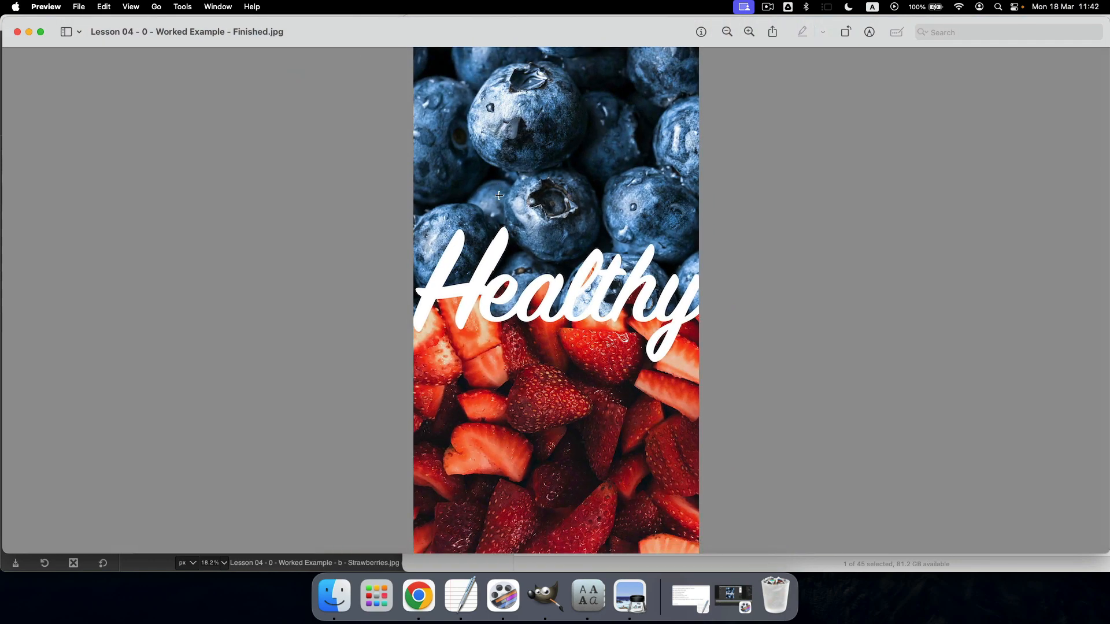
{"action": "left_click", "coordinate": [18, 33]}
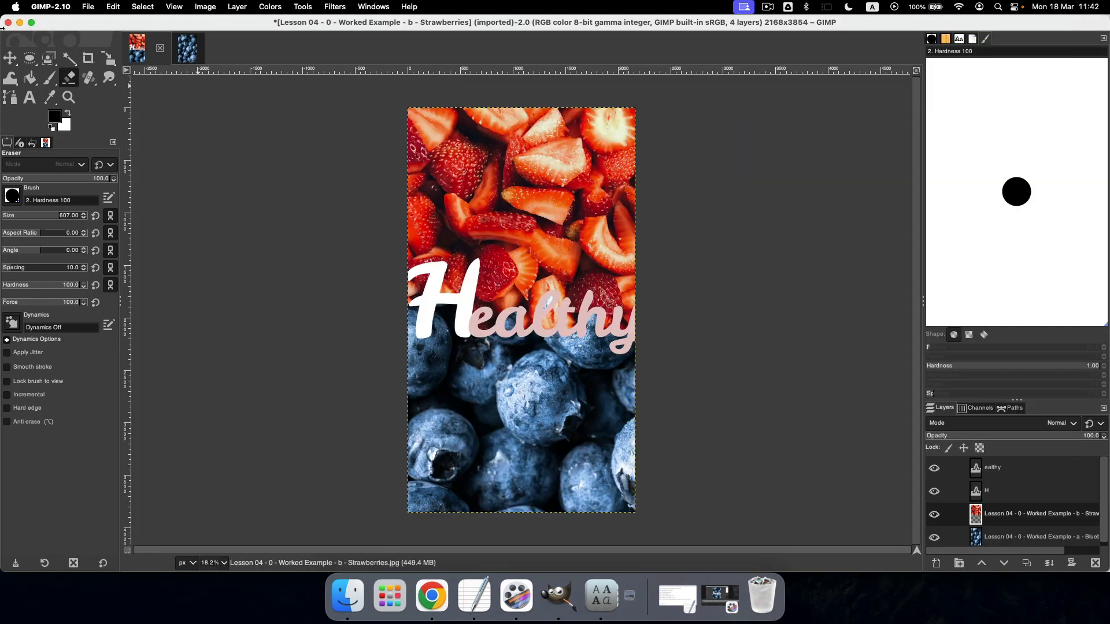
- Quit GIMP discarding the unsaved changes, and close the browser and Font Book windows
{"action": "key", "text": "super+q"}
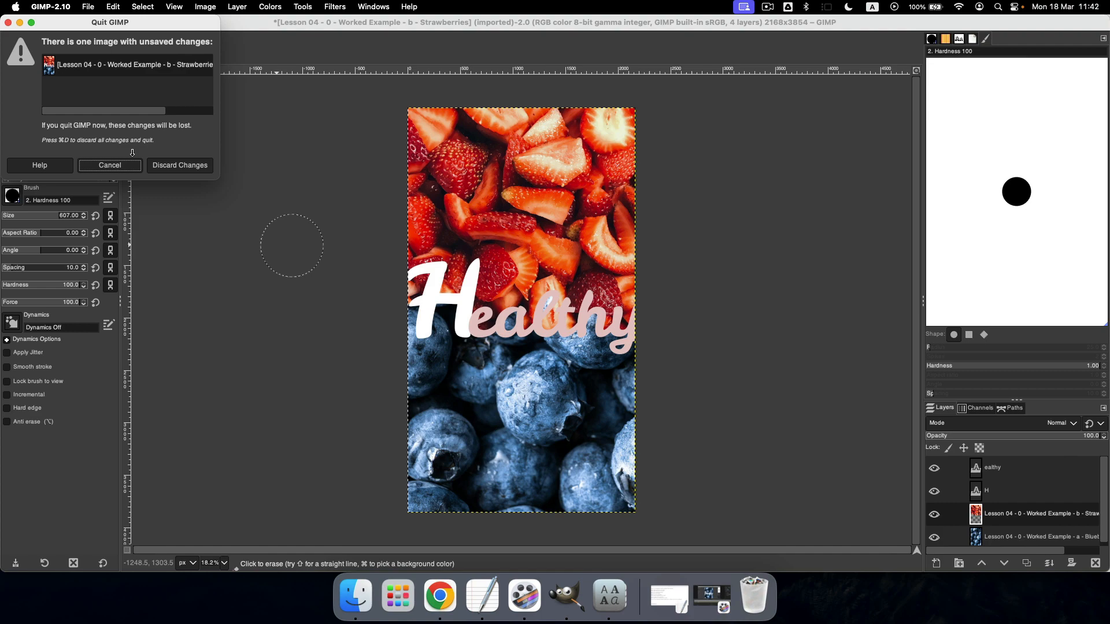
{"action": "left_click", "coordinate": [173, 164]}
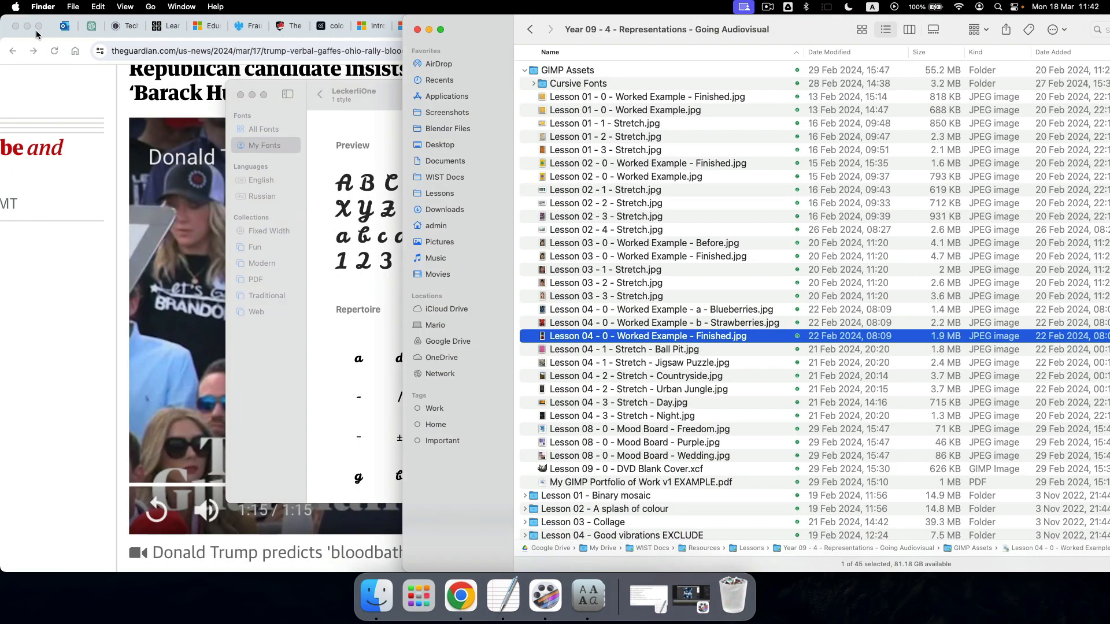
{"action": "left_click", "coordinate": [27, 26]}
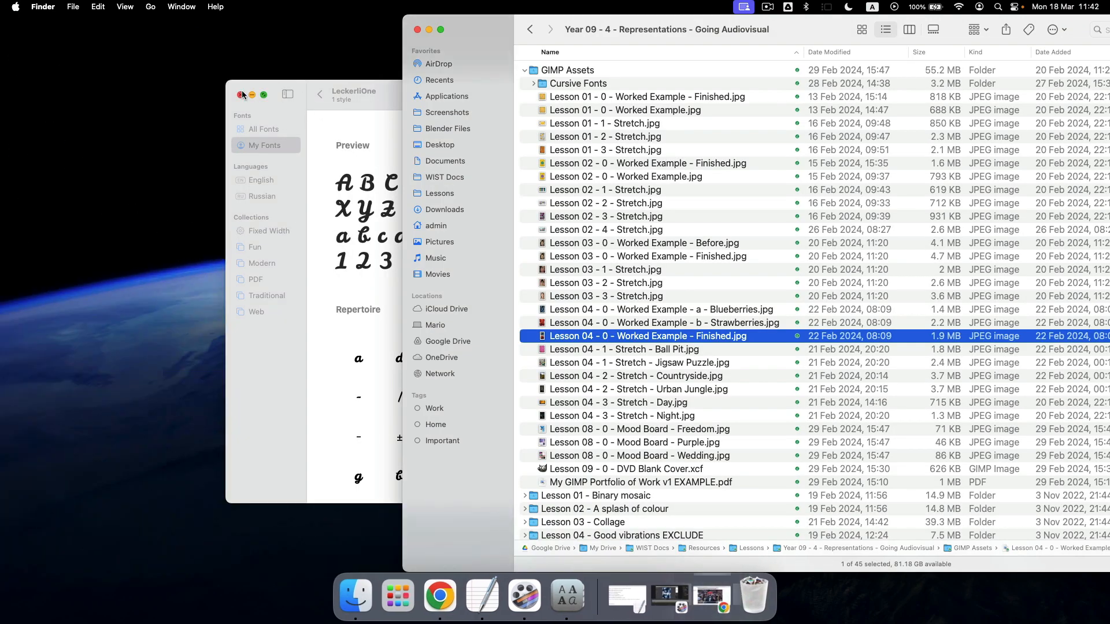
{"action": "left_click", "coordinate": [240, 94]}
- Bring the file window fully into view and compare the previews of the Lesson 04 Blueberries and Strawberries worked example images
{"action": "left_click", "coordinate": [682, 309]}
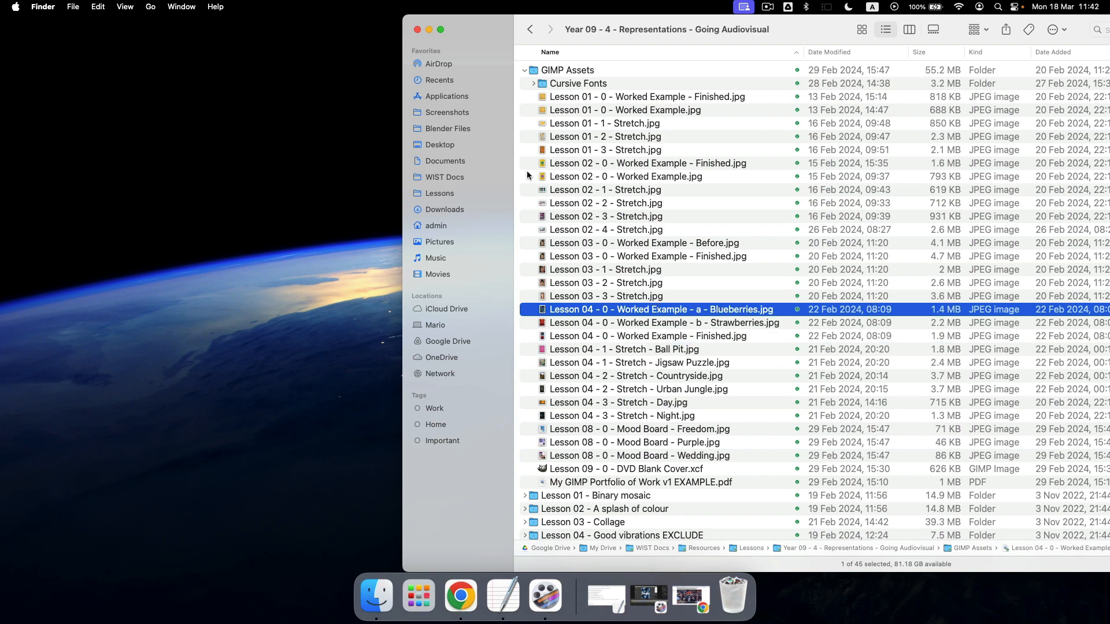
{"action": "left_click_drag", "start_coordinate": [503, 31], "coordinate": [177, 22]}
{"action": "key", "text": "Down"}
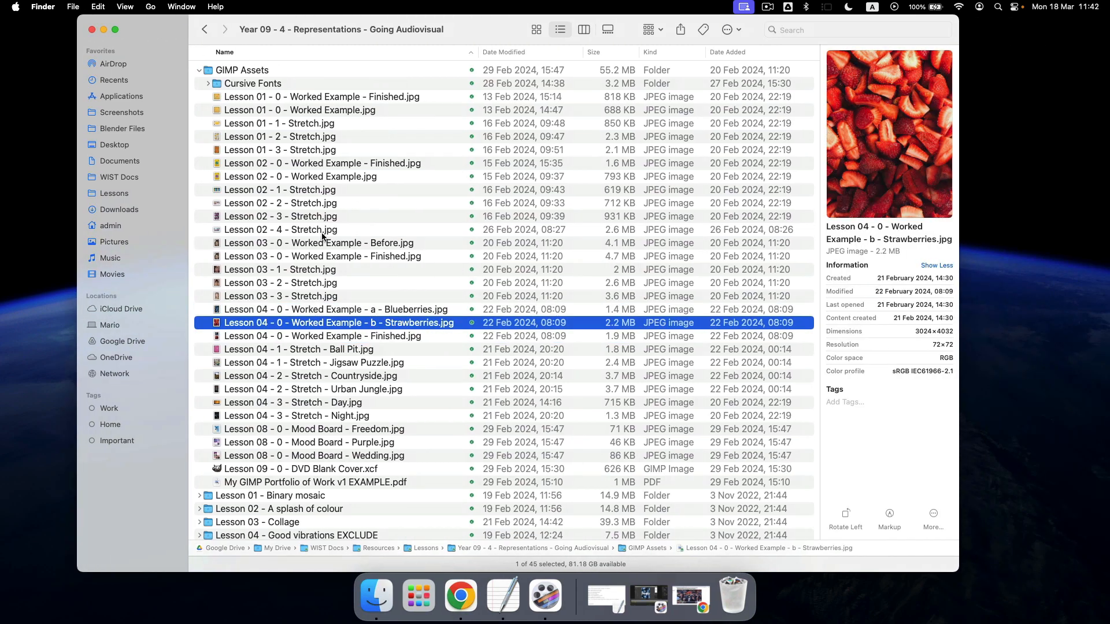
{"action": "key", "text": "Up"}
{"action": "key", "text": "Down"}
{"action": "key", "text": "Up"}
{"action": "key", "text": "Down"}
{"action": "key", "text": "Up"}
{"action": "key", "text": "Down"}
{"action": "key", "text": "Up"}
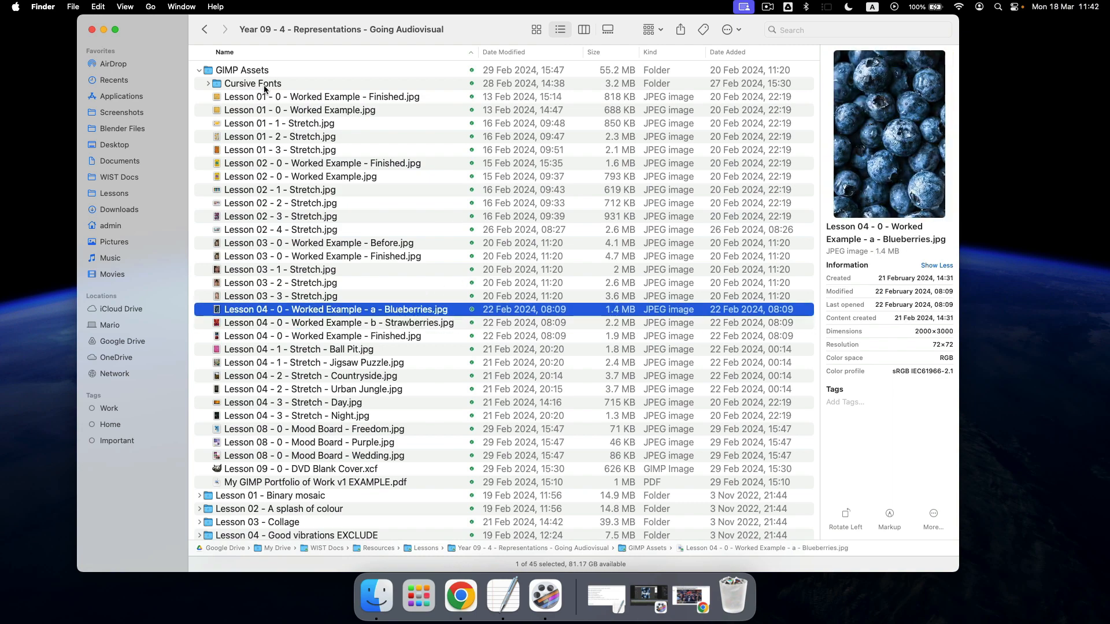
- Open the Cursive Fonts folder inside GIMP Assets
{"action": "left_click", "coordinate": [265, 87]}
{"action": "key", "text": "Right"}
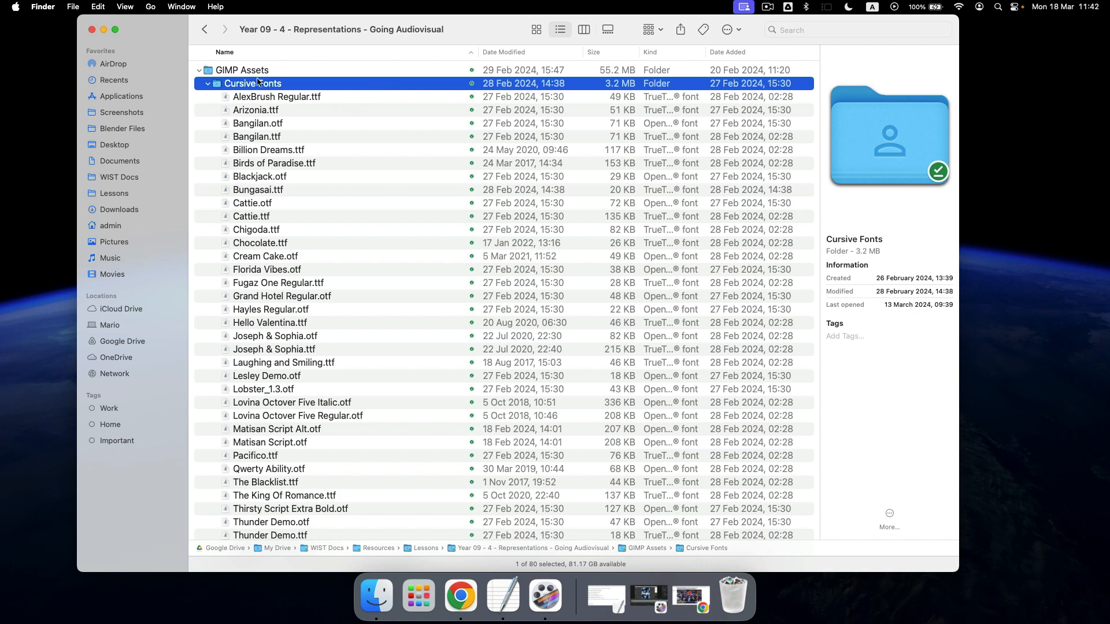
{"action": "double_click", "coordinate": [259, 85]}
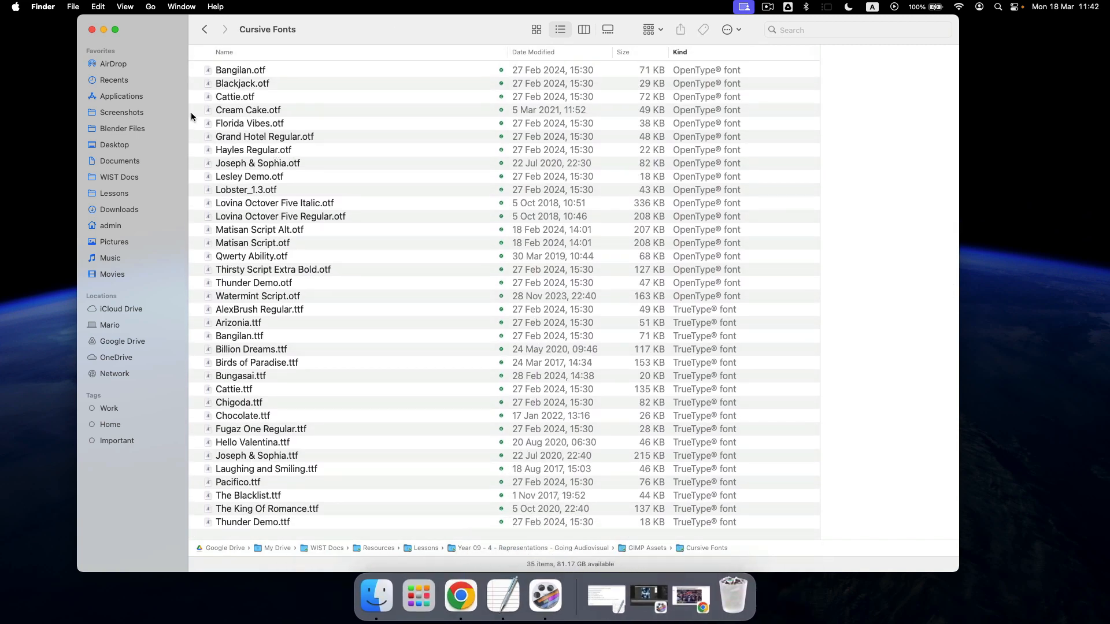
- Open all the fonts in the Cursive Fonts folder in Font Book for installation, and close the install window
{"action": "left_click", "coordinate": [249, 84]}
{"action": "key", "text": "super+a"}
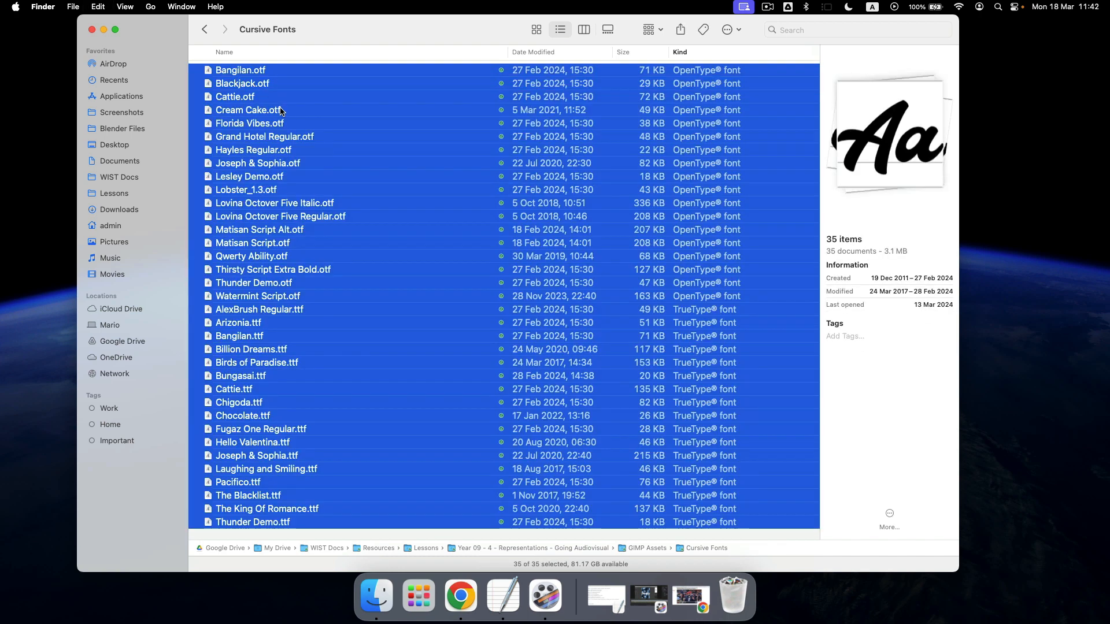
{"action": "key", "text": "super+o"}
{"action": "left_click", "coordinate": [588, 220]}
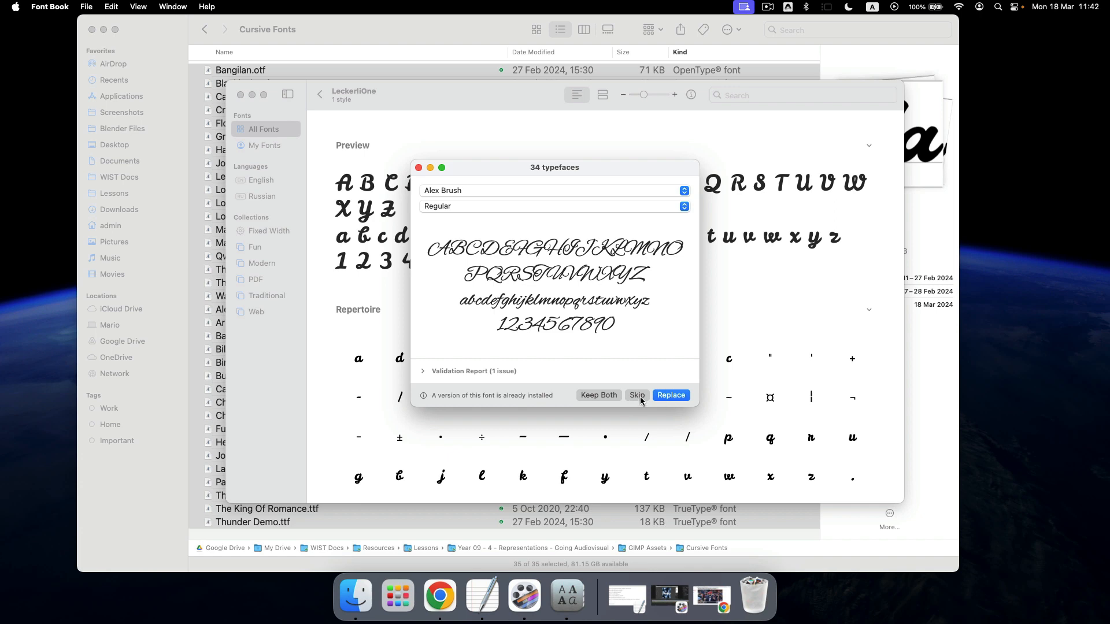
{"action": "left_click", "coordinate": [419, 168]}
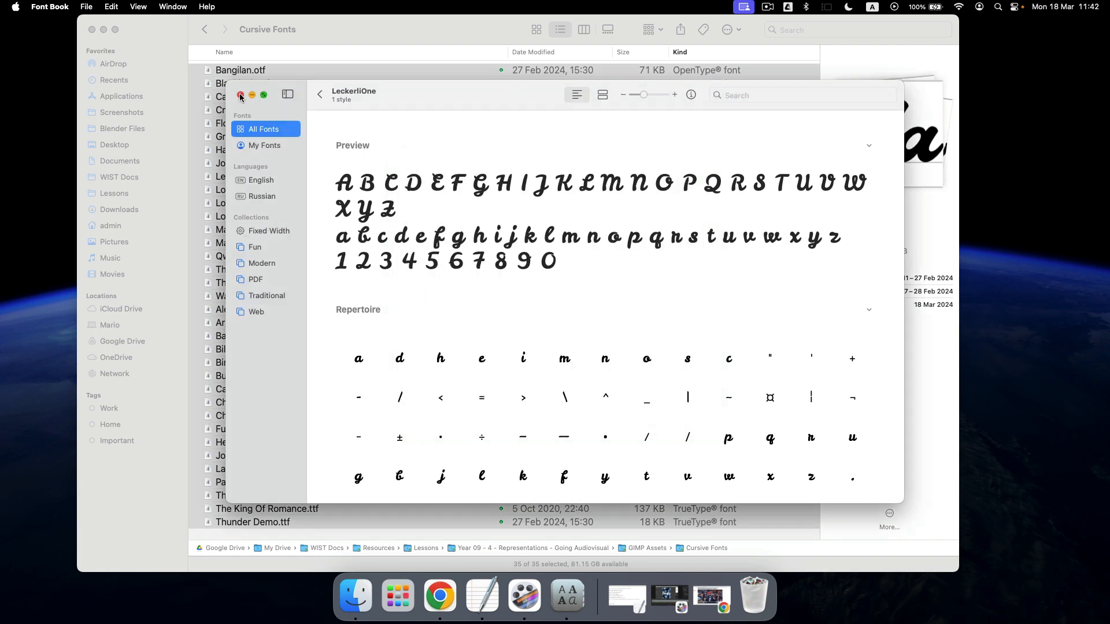
- Browse the My Fonts collection in Font Book for the installed cursive typefaces, and close Font Book
{"action": "left_click", "coordinate": [265, 146]}
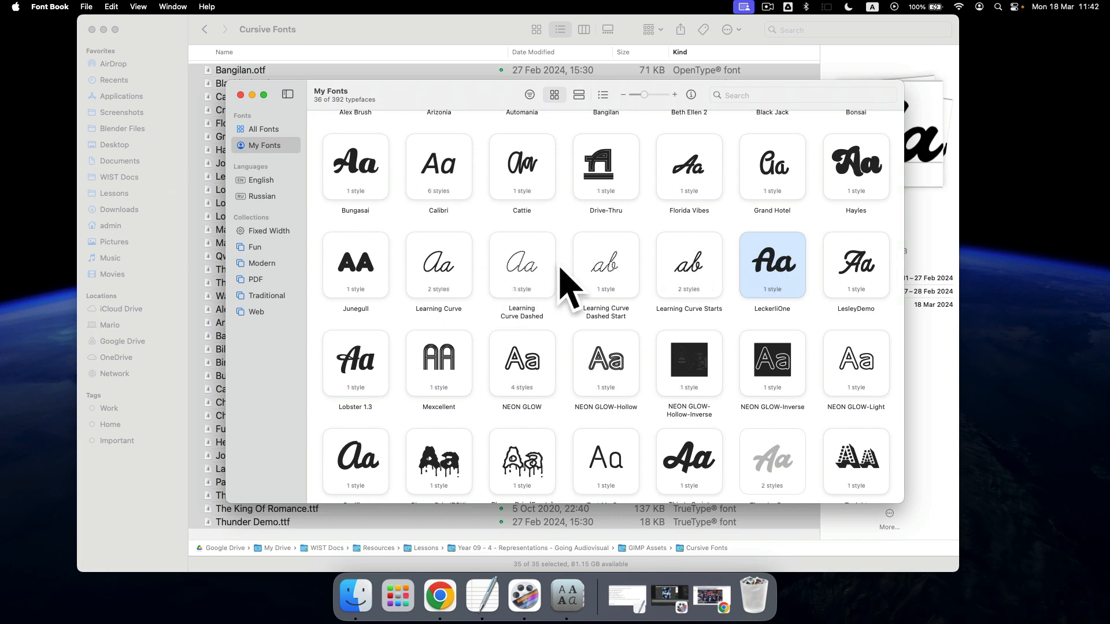
{"action": "scroll", "coordinate": [563, 278], "scroll_direction": "down", "scroll_amount": 3}
{"action": "scroll", "coordinate": [561, 276], "scroll_direction": "up", "scroll_amount": 5}
{"action": "scroll", "coordinate": [558, 274], "scroll_direction": "down", "scroll_amount": 5}
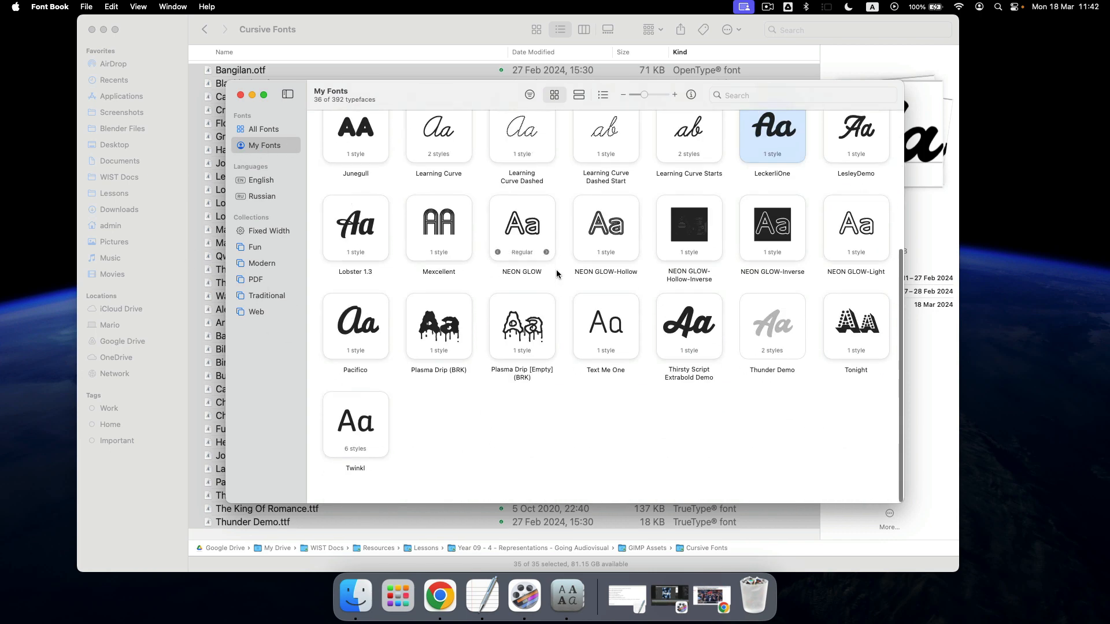
{"action": "scroll", "coordinate": [555, 242], "scroll_direction": "up", "scroll_amount": 5}
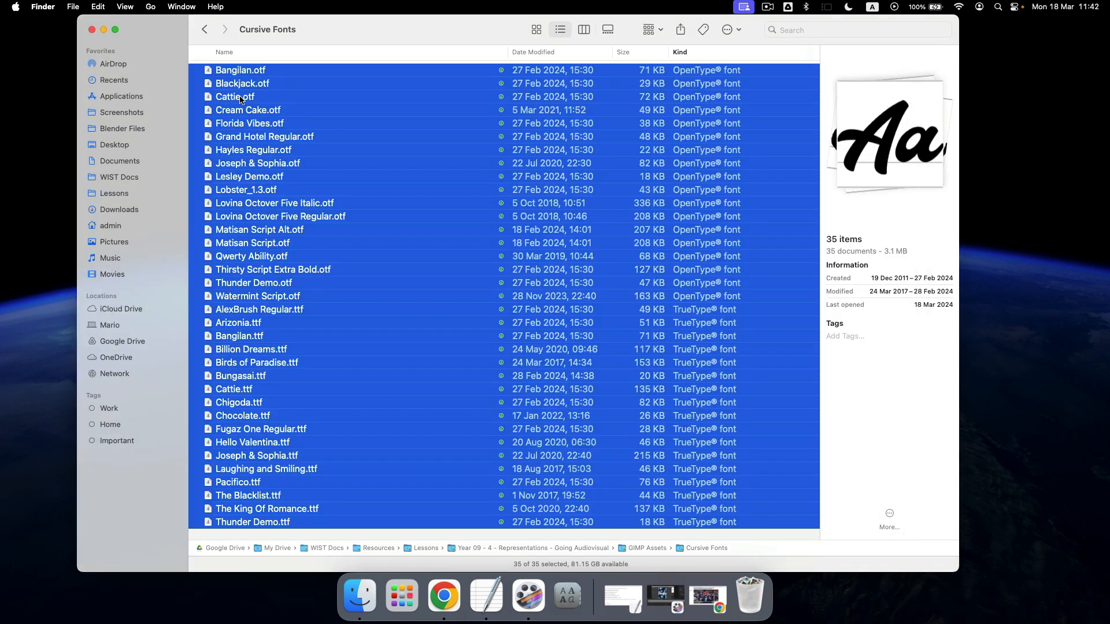
{"action": "left_click", "coordinate": [241, 95]}
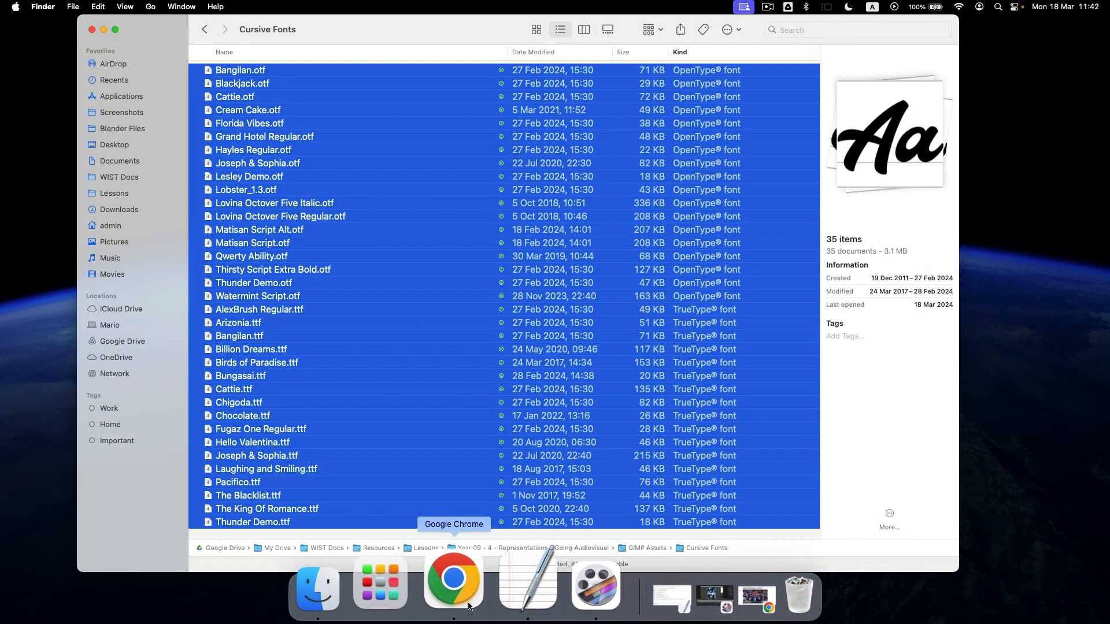
- Return to the parent folder and open "Lesson 04 - 0 - Worked Example - a - Blueberries.jpg" in GIMP, converting it to the built-in sRGB profile
{"action": "left_click", "coordinate": [204, 29]}
{"action": "left_click", "coordinate": [208, 84]}
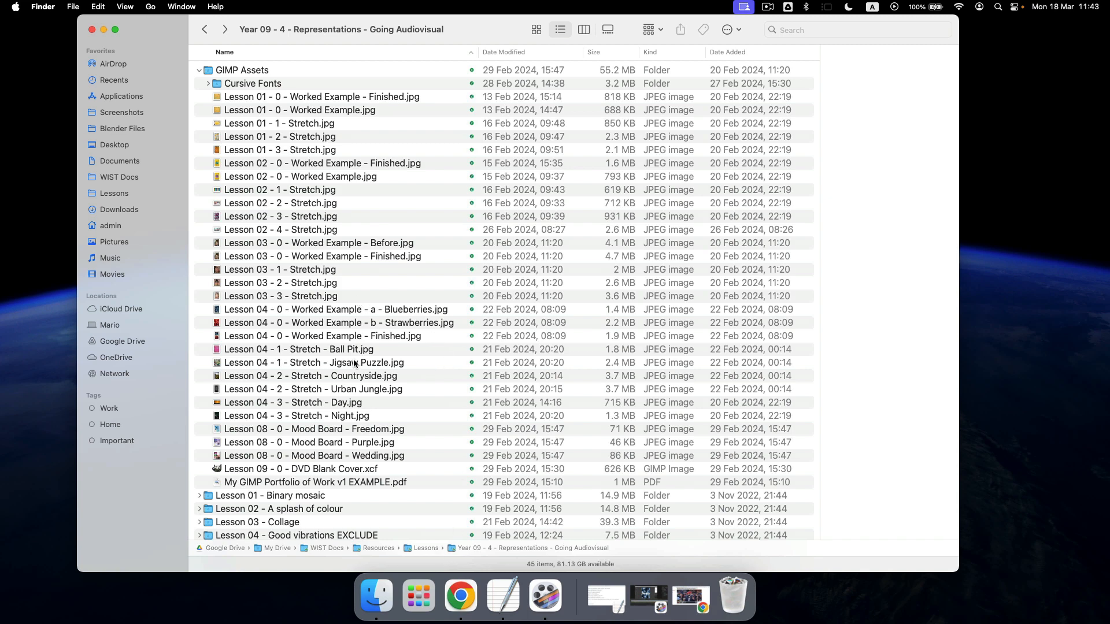
{"action": "left_click", "coordinate": [395, 316]}
{"action": "right_click", "coordinate": [404, 314]}
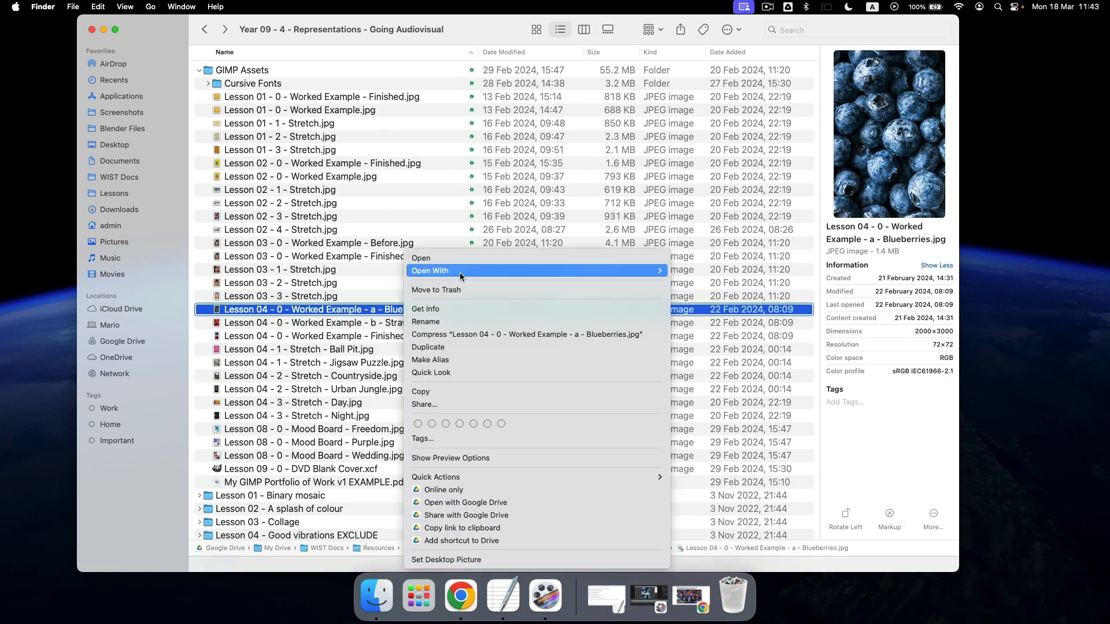
{"action": "mouse_move", "coordinate": [460, 271]}
{"action": "left_click", "coordinate": [708, 303]}
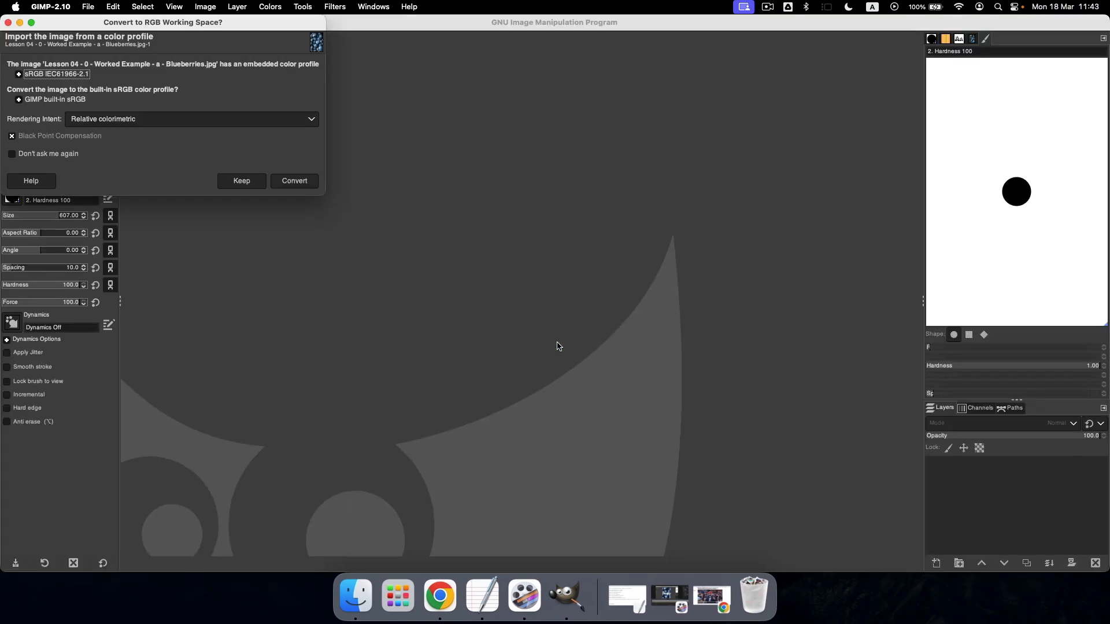
{"action": "left_click", "coordinate": [294, 181]}
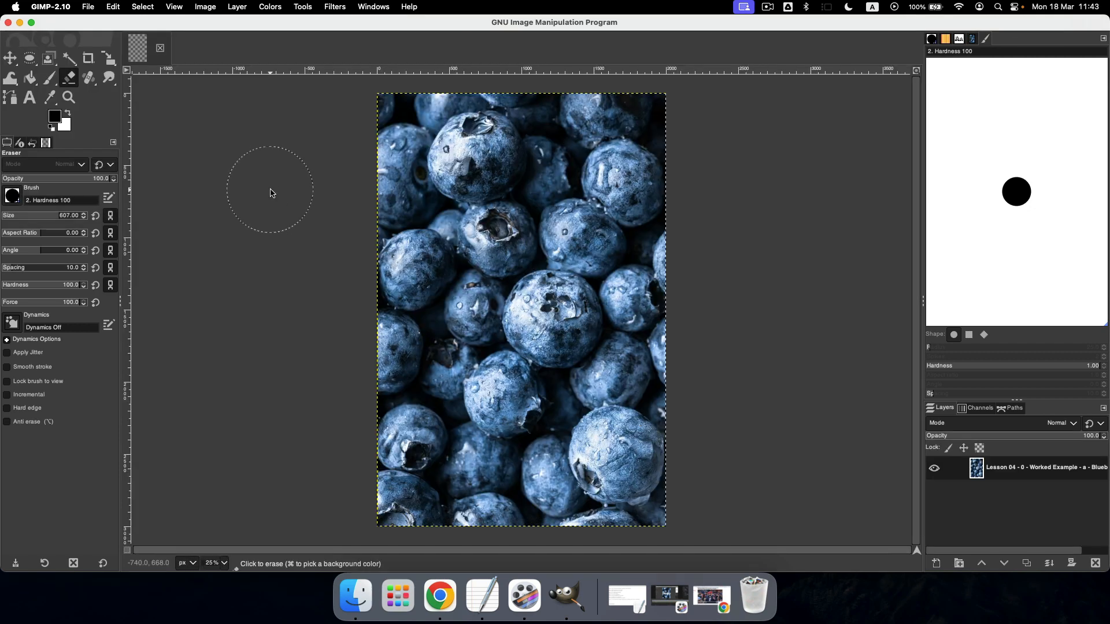
- Switch to Finder and open "Lesson 04 - 0 - Worked Example - b - Strawberries.jpg" in GIMP, converting it to the built-in sRGB profile
{"action": "key", "text": "super+Tab"}
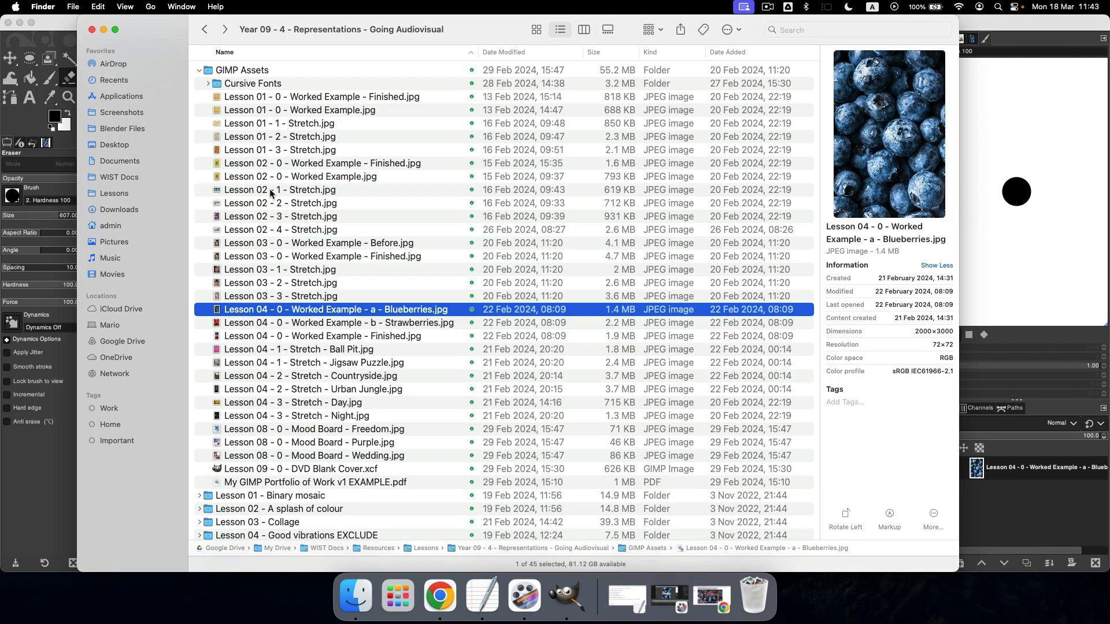
{"action": "right_click", "coordinate": [343, 325]}
{"action": "mouse_move", "coordinate": [448, 272]}
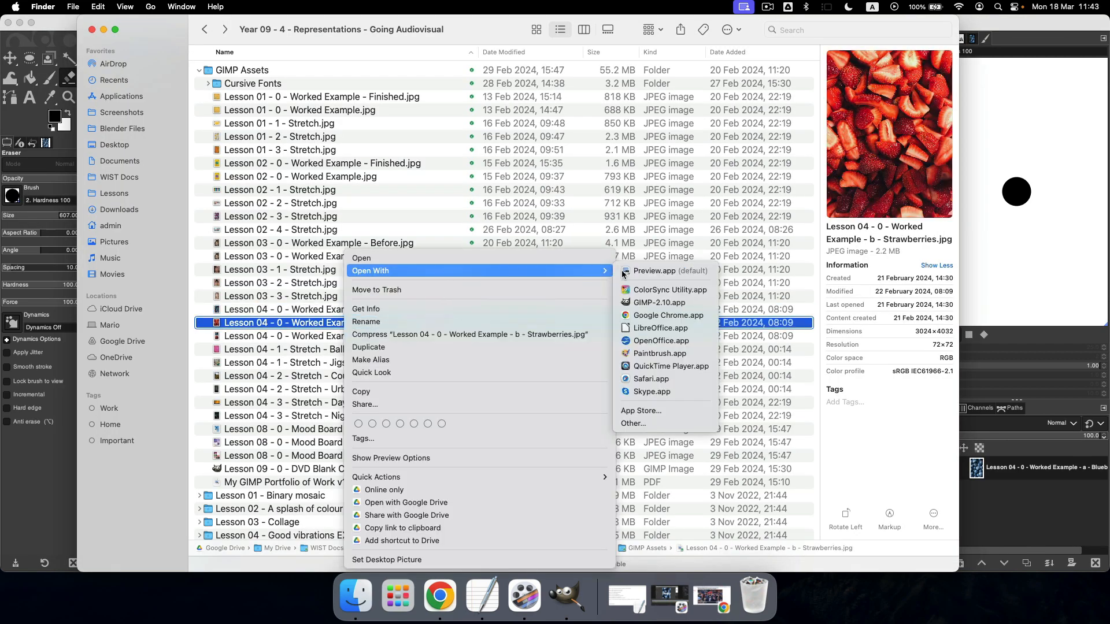
{"action": "left_click", "coordinate": [636, 303]}
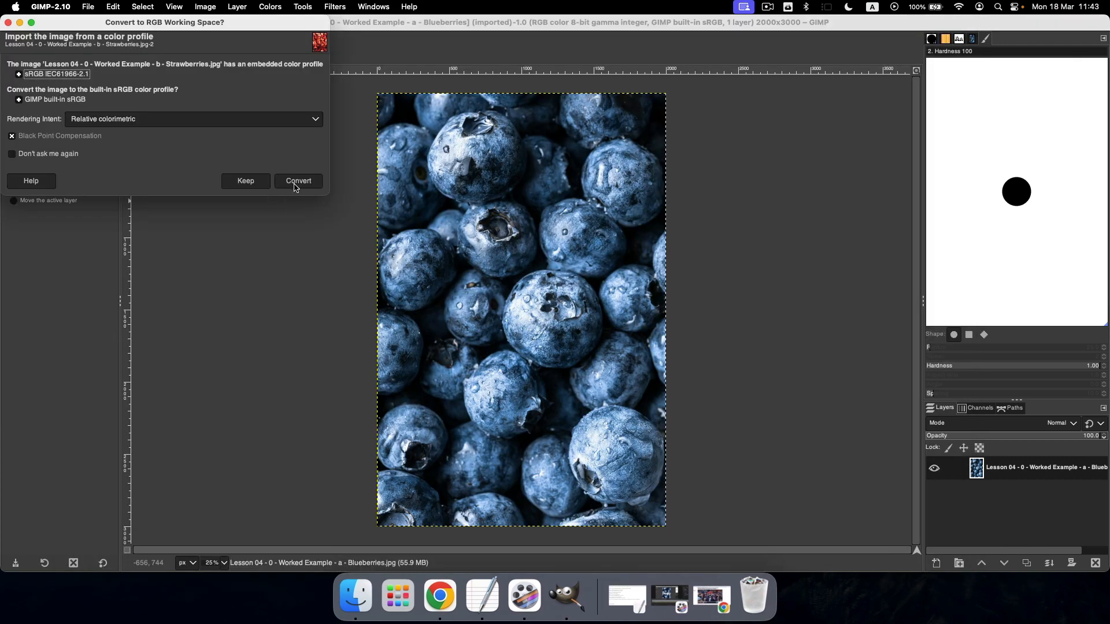
{"action": "left_click", "coordinate": [296, 180]}
- Copy the layer of the Strawberries image into the Blueberries image as a new layer above the blueberries
{"action": "left_click", "coordinate": [148, 50]}
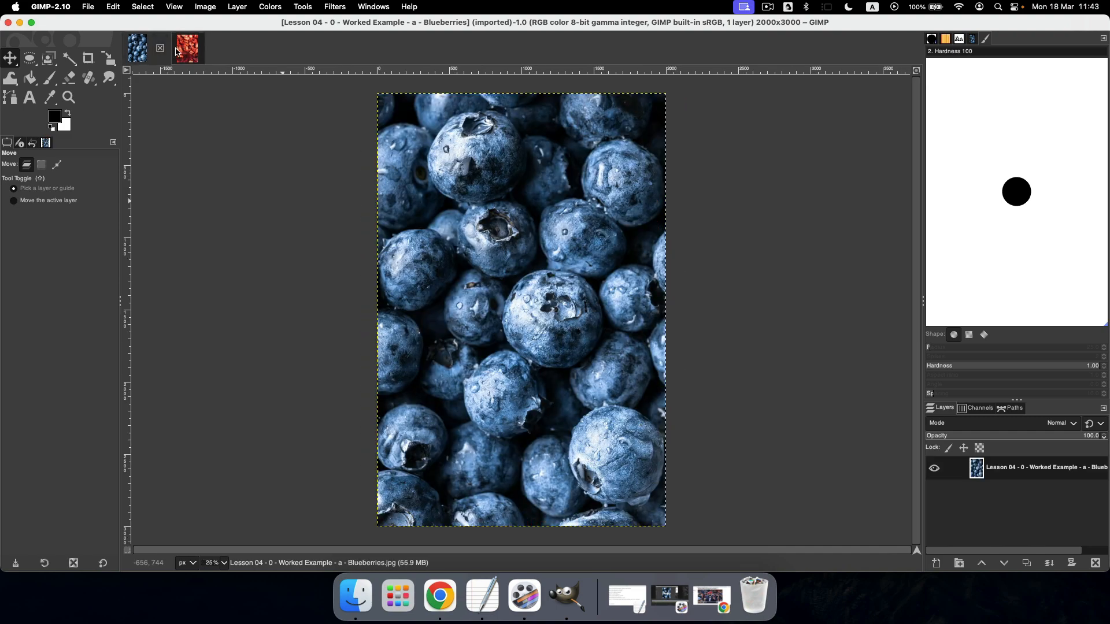
{"action": "left_click", "coordinate": [161, 52]}
{"action": "left_click", "coordinate": [141, 52]}
{"action": "left_click", "coordinate": [181, 52]}
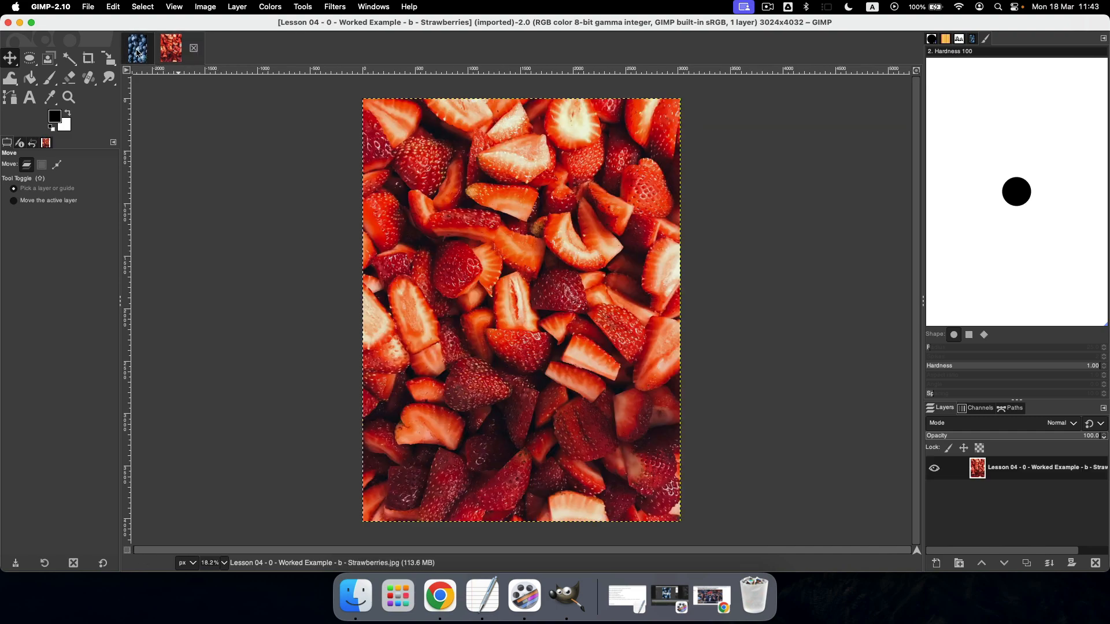
{"action": "left_click", "coordinate": [142, 52]}
{"action": "left_click", "coordinate": [183, 54]}
{"action": "left_click_drag", "start_coordinate": [979, 471], "coordinate": [138, 46]}
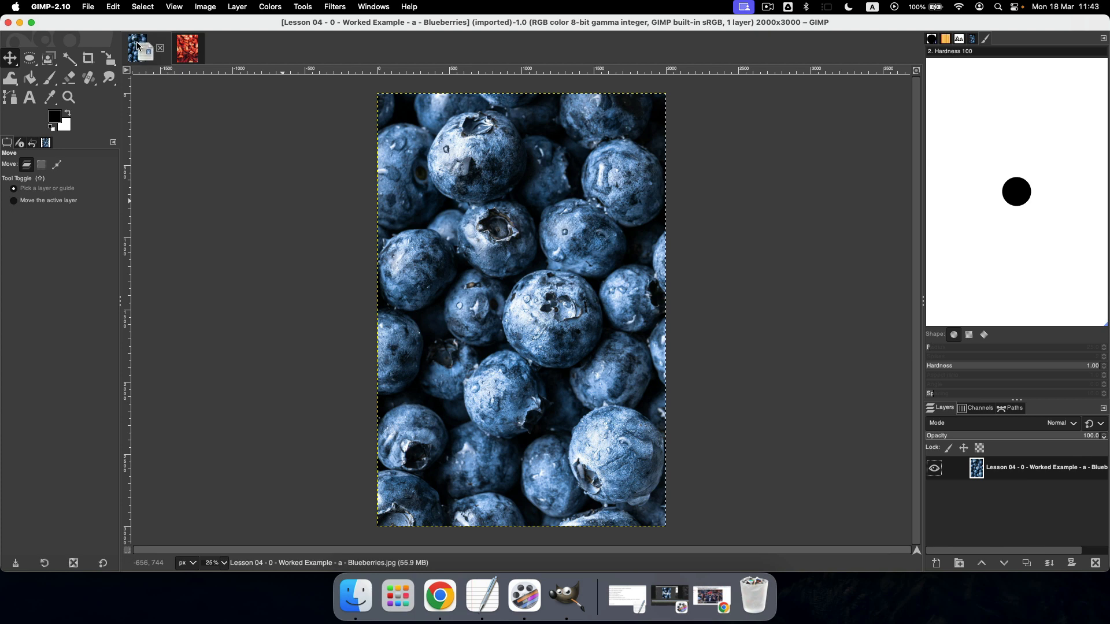
{"action": "left_click_drag", "start_coordinate": [181, 89], "coordinate": [493, 219]}
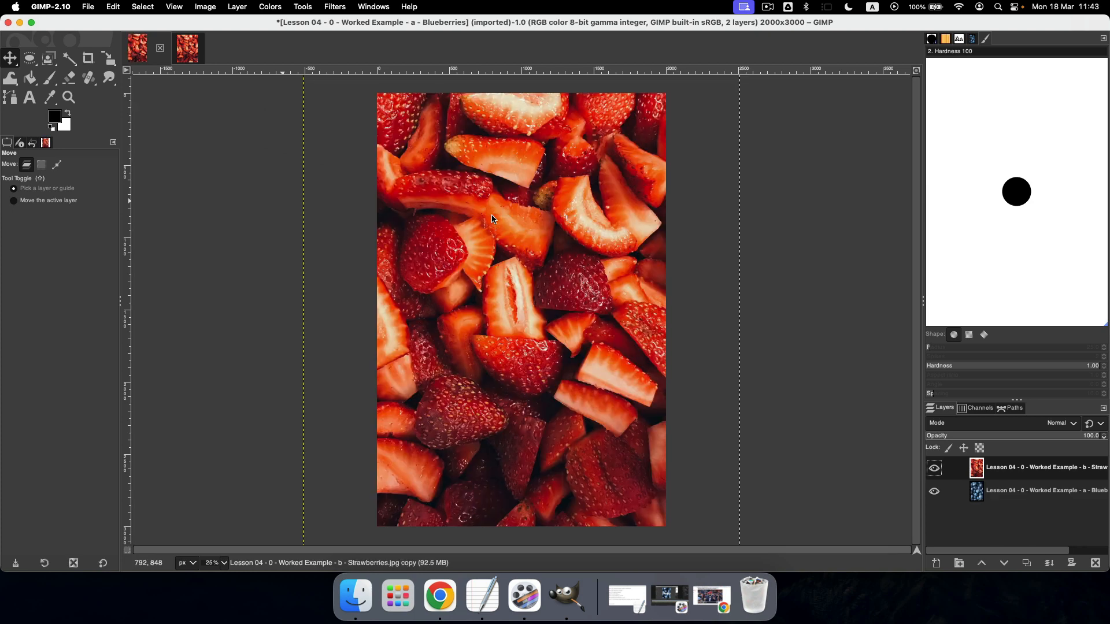
- Compare the two open images and close the separate Strawberries image, keeping the two-layer one open
{"action": "left_click", "coordinate": [190, 48]}
{"action": "left_click", "coordinate": [139, 48]}
{"action": "left_click", "coordinate": [187, 48]}
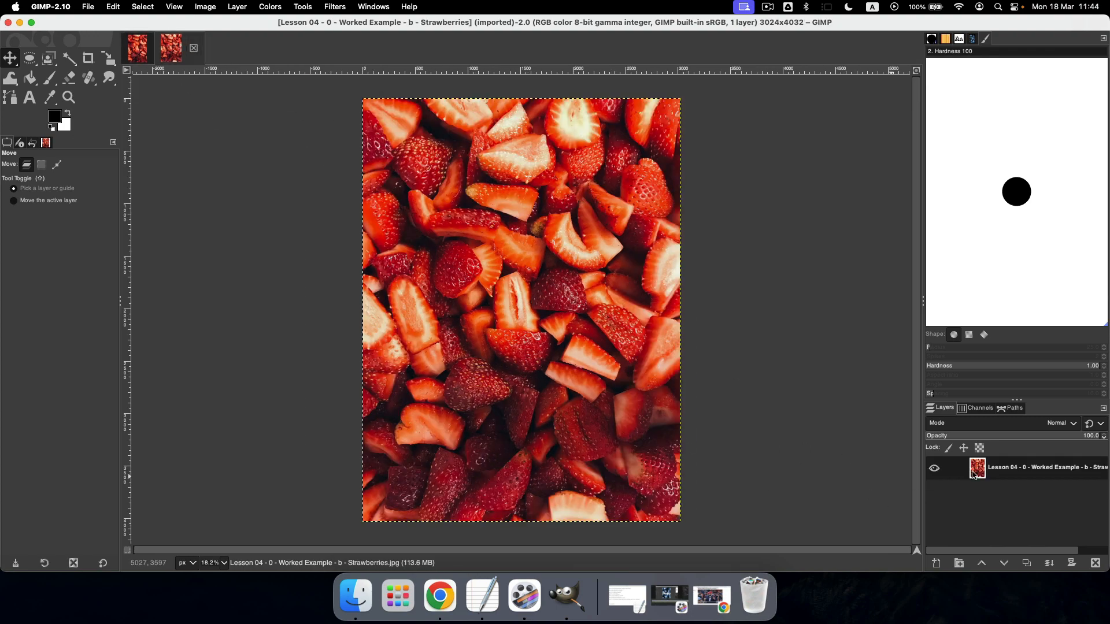
{"action": "left_click", "coordinate": [134, 53]}
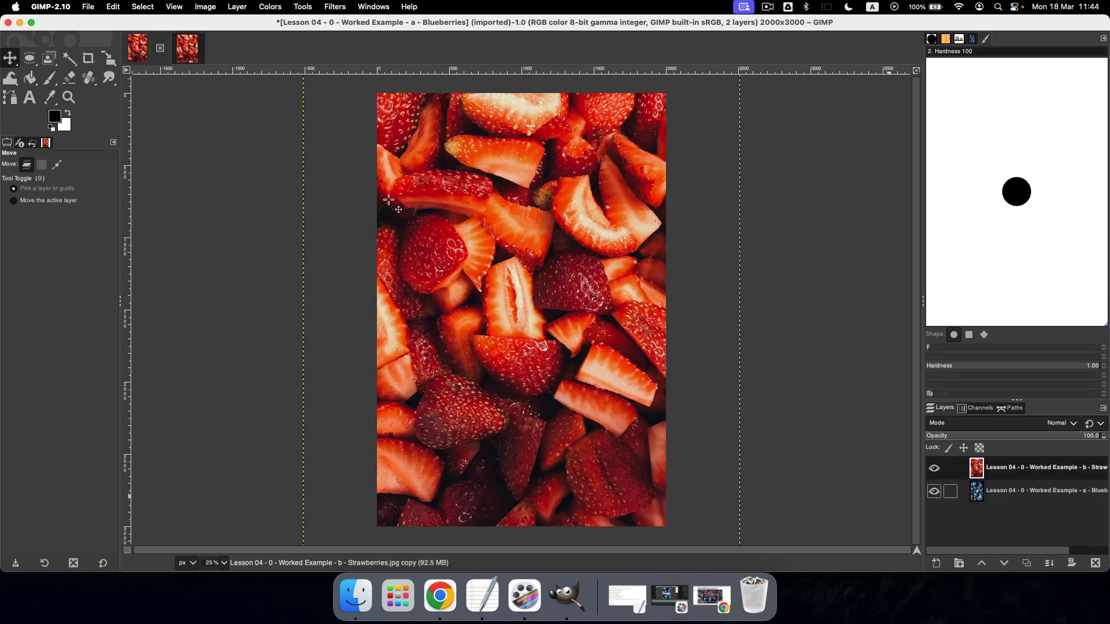
{"action": "left_click", "coordinate": [194, 55]}
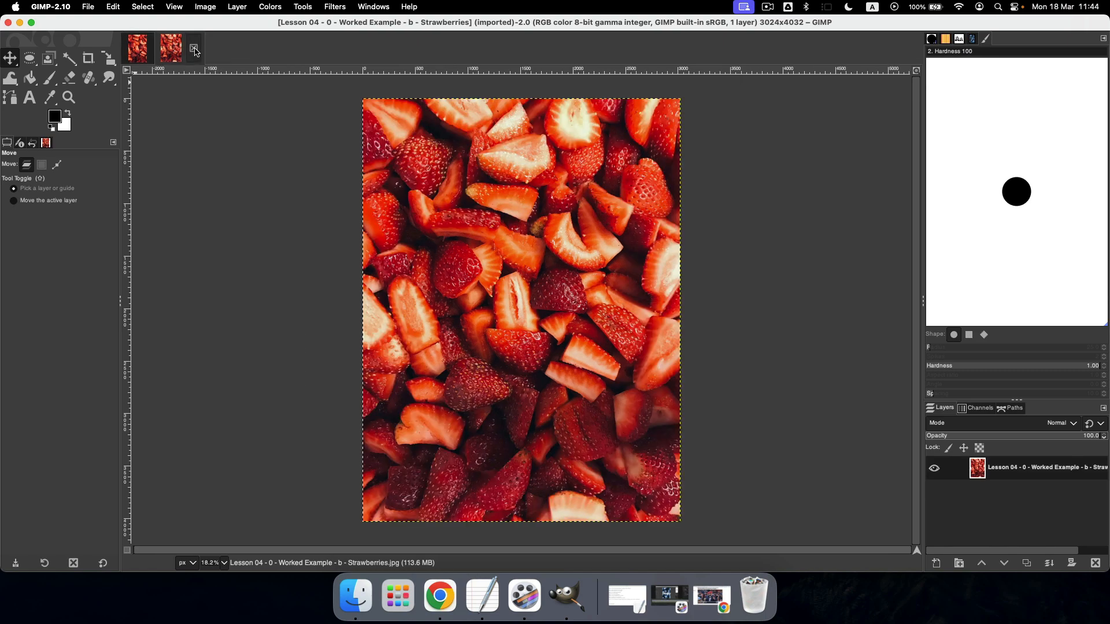
{"action": "left_click", "coordinate": [195, 49]}
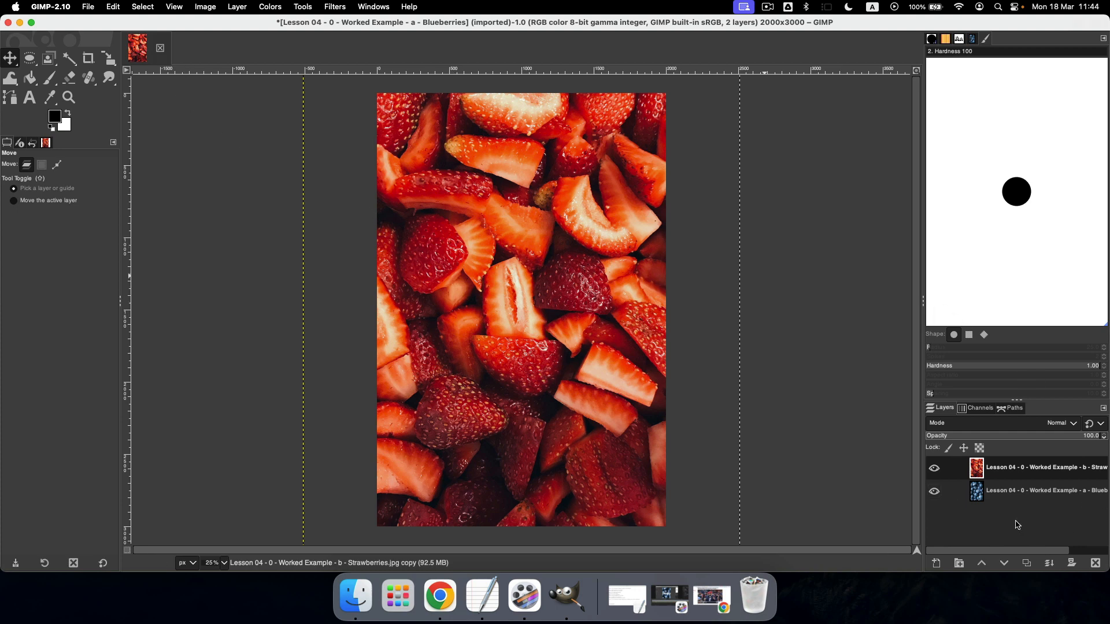
- Select the Blueberries and Strawberries layers in turn, leaving the Strawberries layer active
{"action": "left_click", "coordinate": [1007, 497]}
{"action": "left_click", "coordinate": [1008, 470]}
{"action": "left_click", "coordinate": [1005, 494]}
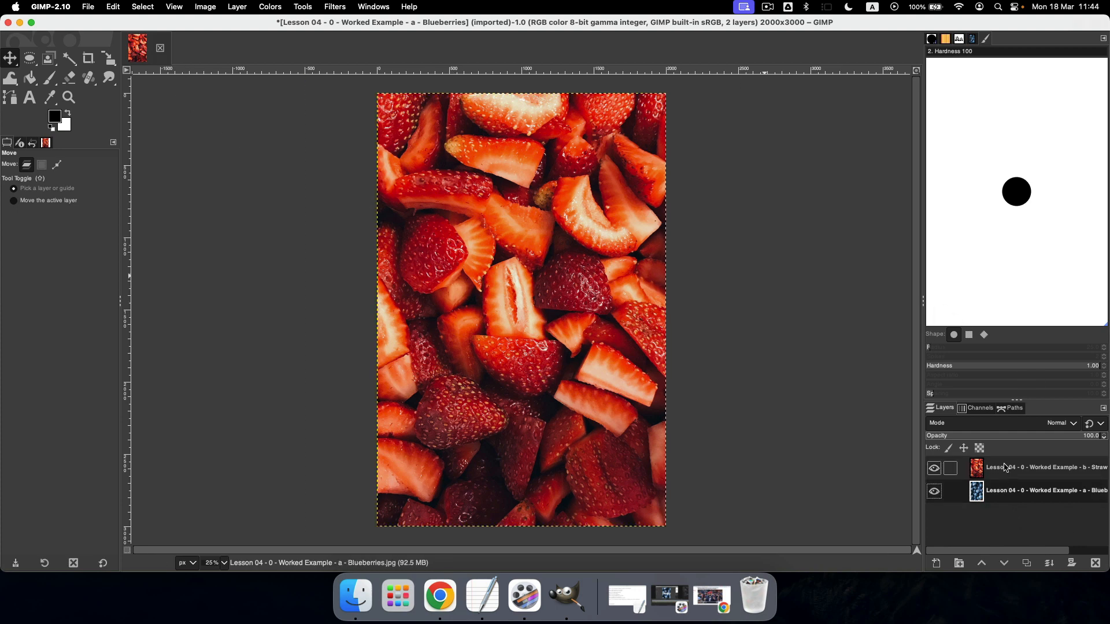
{"action": "left_click", "coordinate": [1005, 465]}
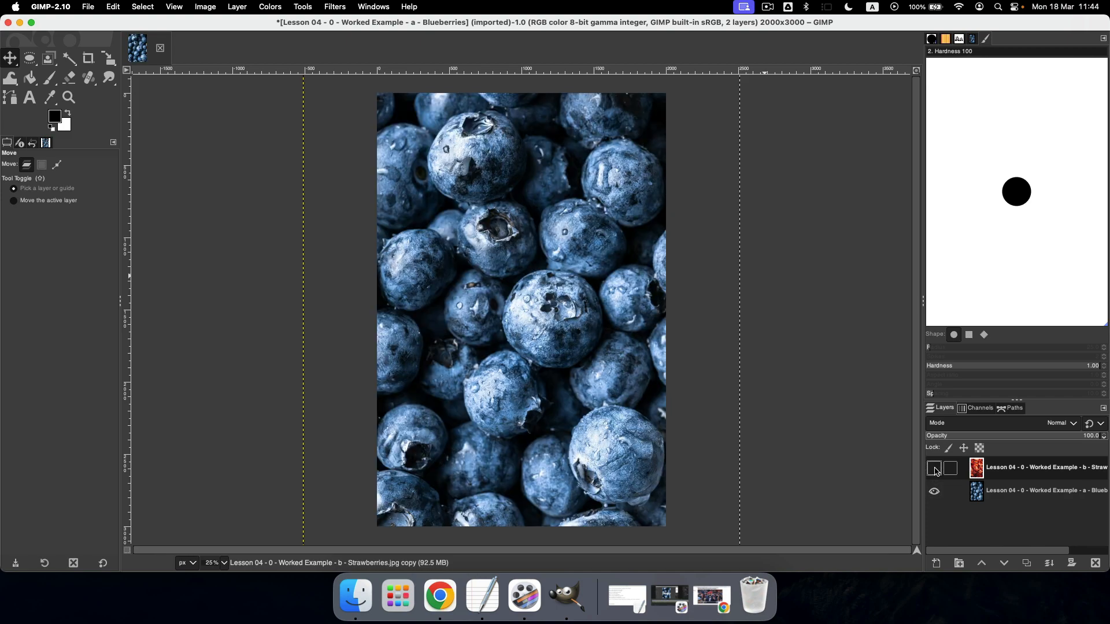
- Show the Strawberries layer again and move the Blueberries layer above it in the layer stack
{"action": "left_click", "coordinate": [936, 469]}
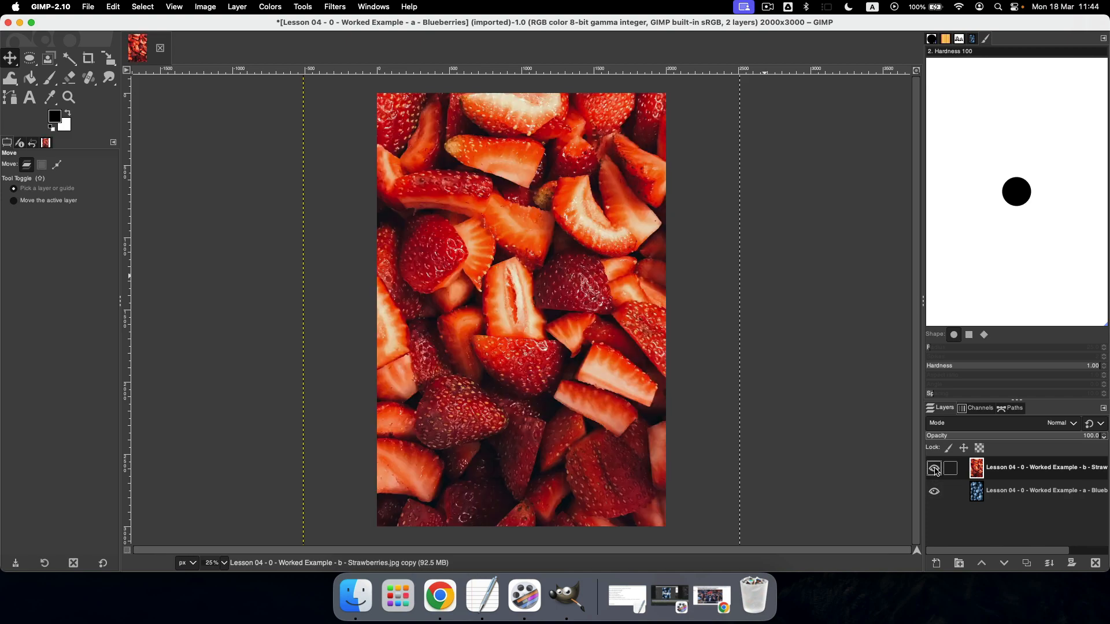
{"action": "left_click", "coordinate": [987, 496]}
{"action": "mouse_move", "coordinate": [987, 495]}
{"action": "left_mouse_down"}
{"action": "mouse_move", "coordinate": [998, 463]}
{"action": "mouse_move", "coordinate": [988, 475]}
{"action": "left_mouse_up"}
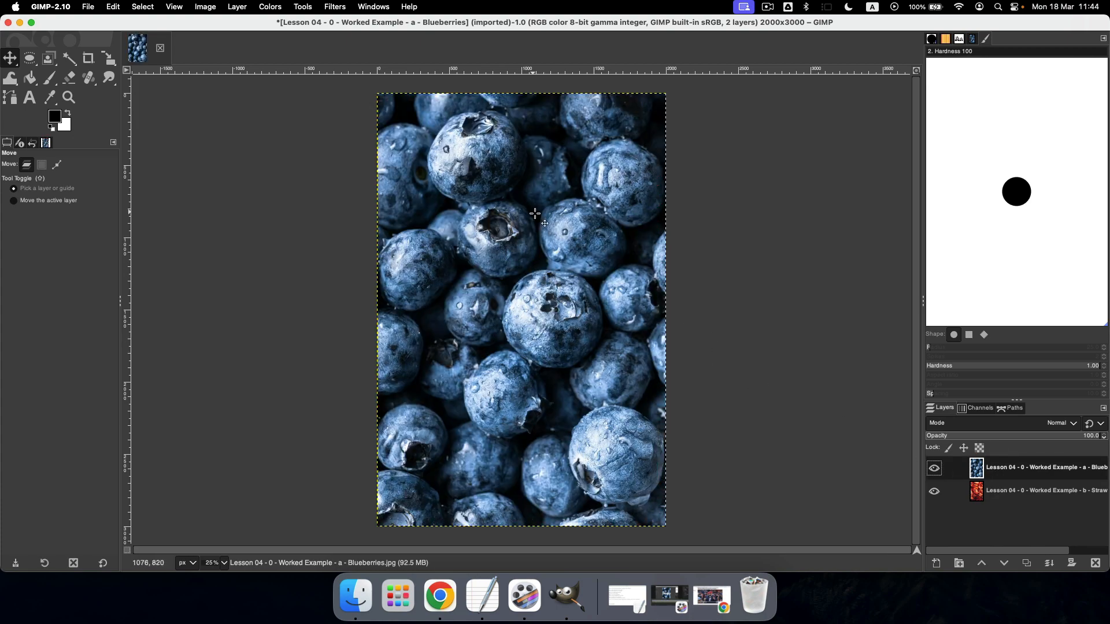
- Check the Strawberries layer beneath the blueberries and fit its boundary to the canvas with Layer to Image Size
{"action": "left_click", "coordinate": [995, 496]}
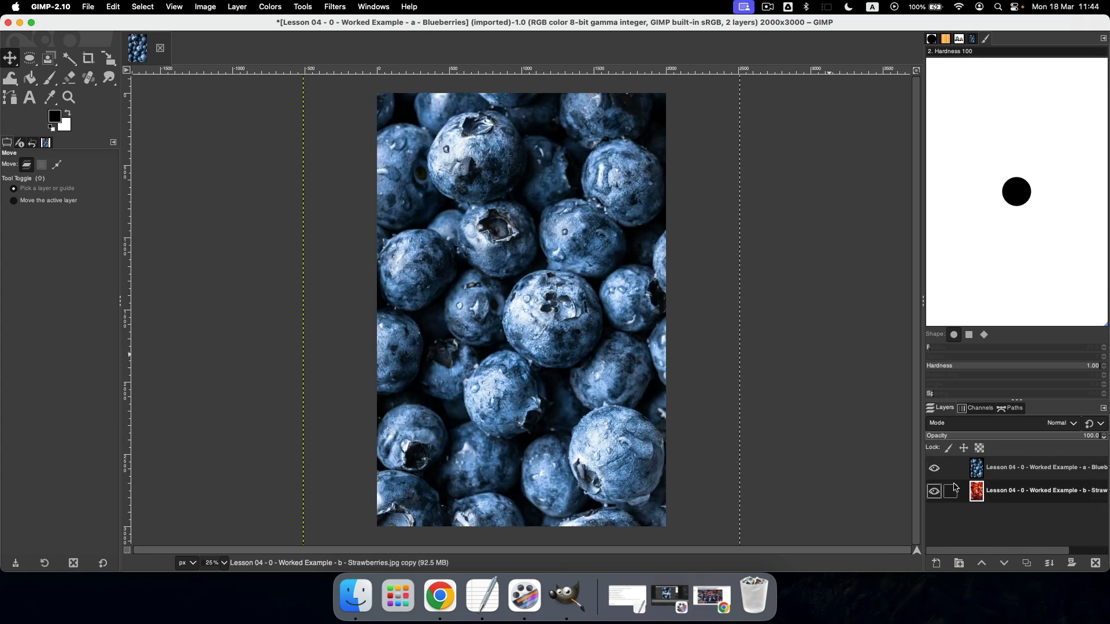
{"action": "left_click", "coordinate": [938, 469]}
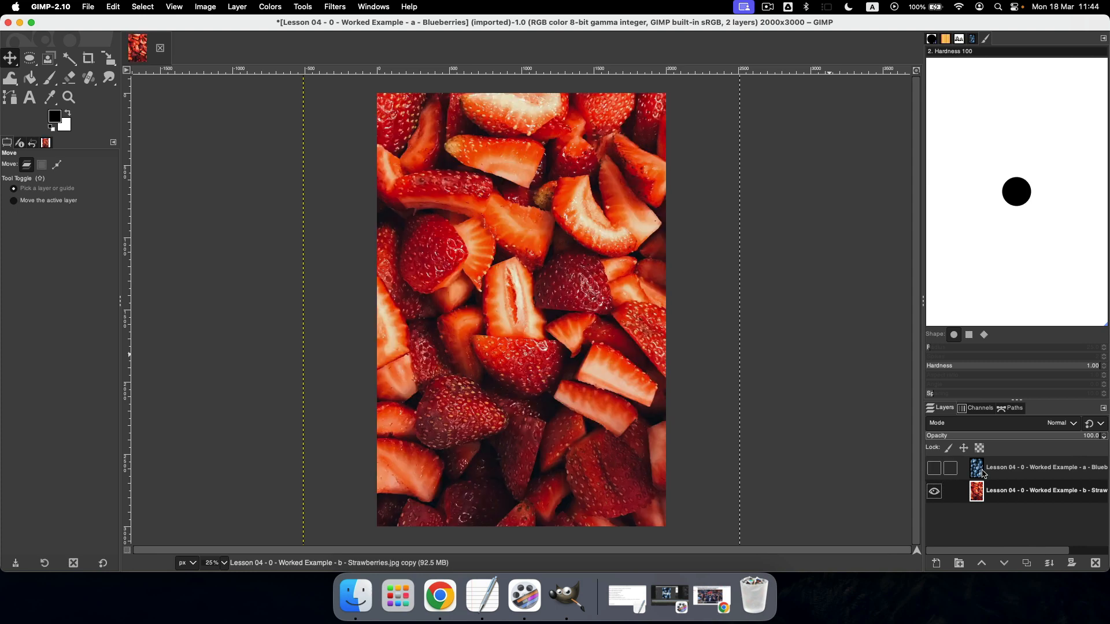
{"action": "left_click", "coordinate": [935, 468]}
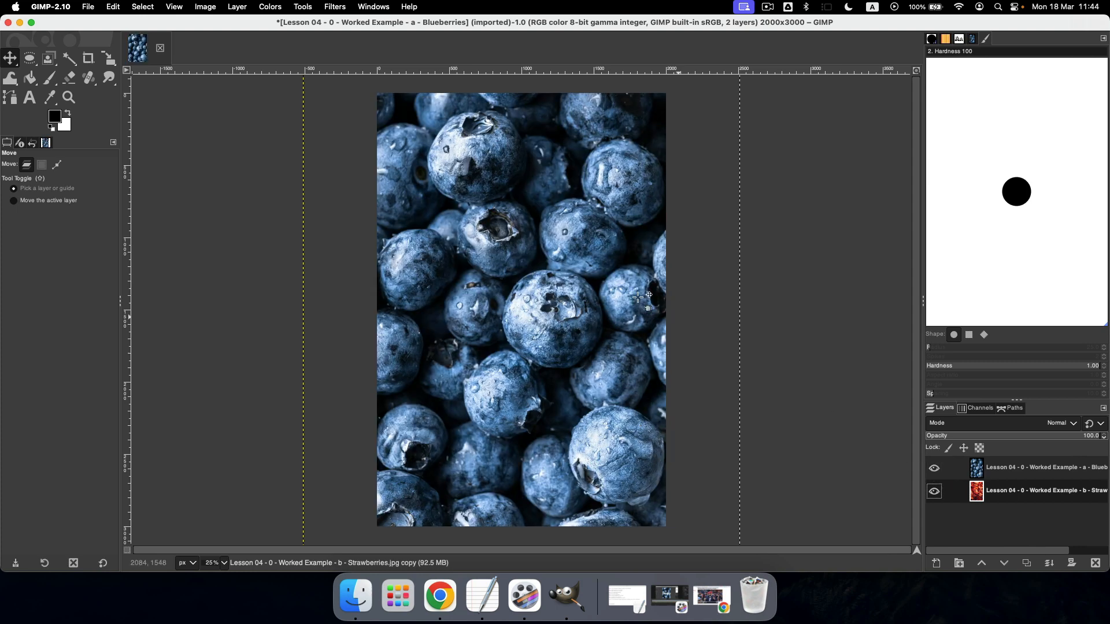
{"action": "left_click", "coordinate": [225, 563]}
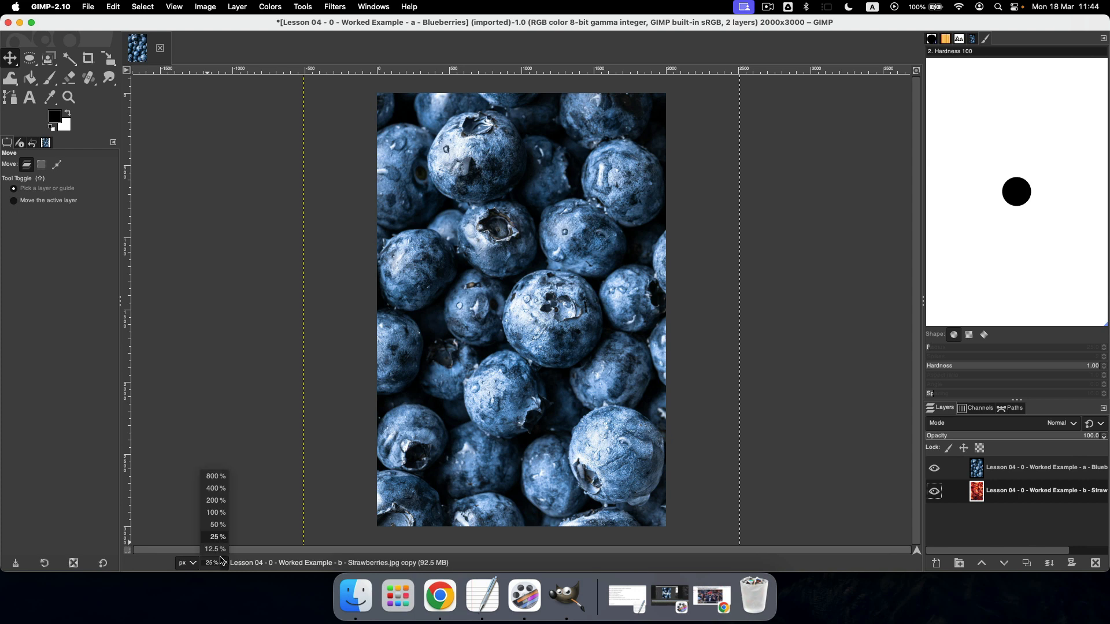
{"action": "left_click", "coordinate": [217, 549]}
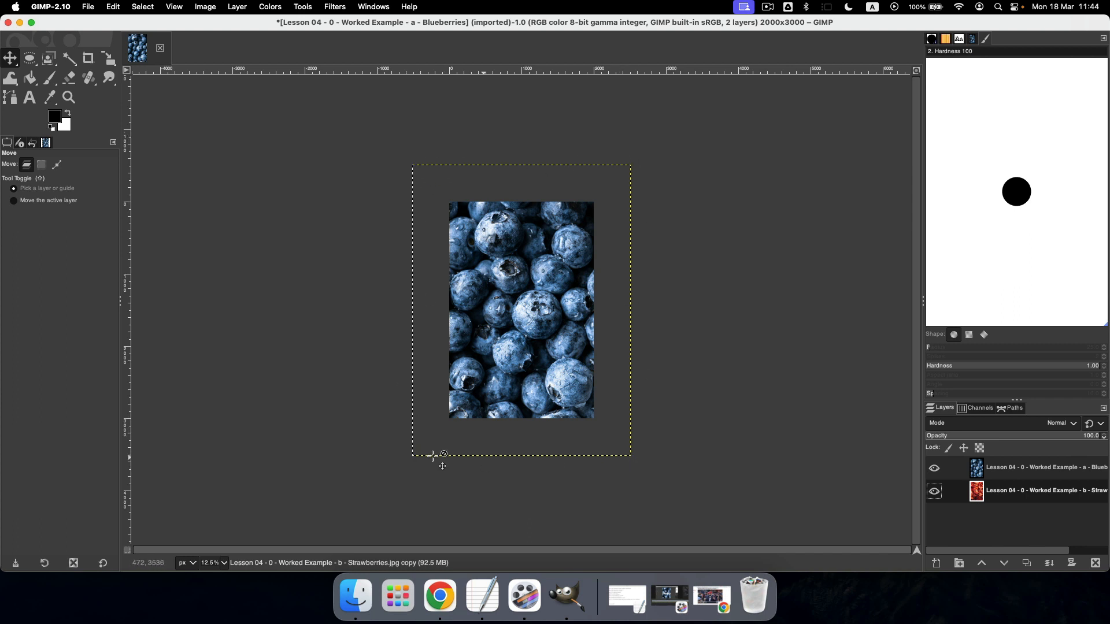
{"action": "left_click", "coordinate": [237, 8]}
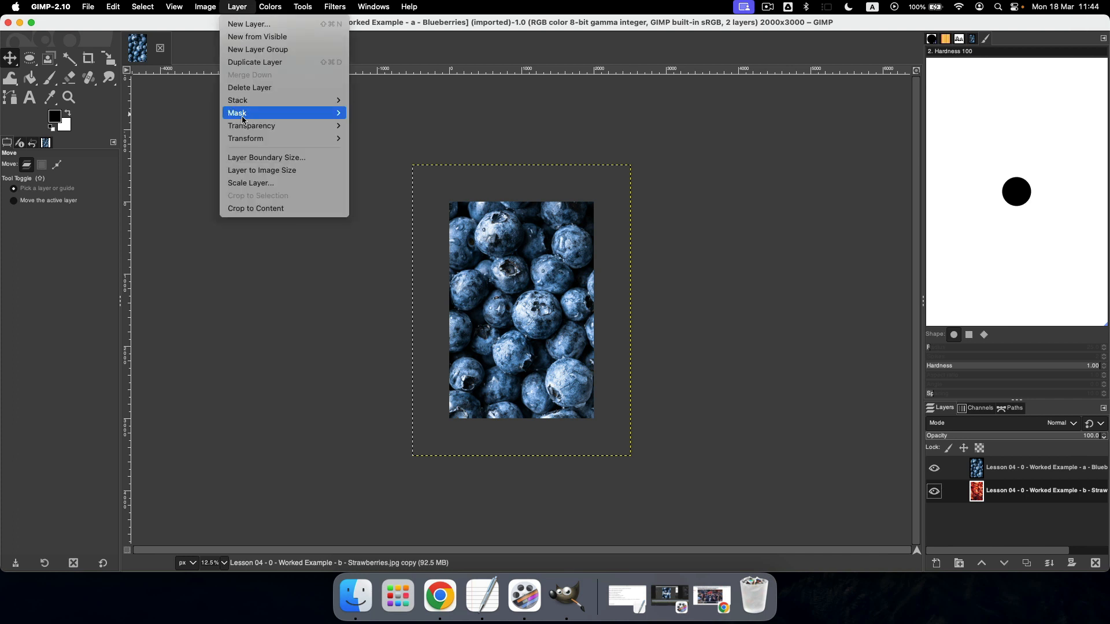
{"action": "left_click", "coordinate": [264, 172]}
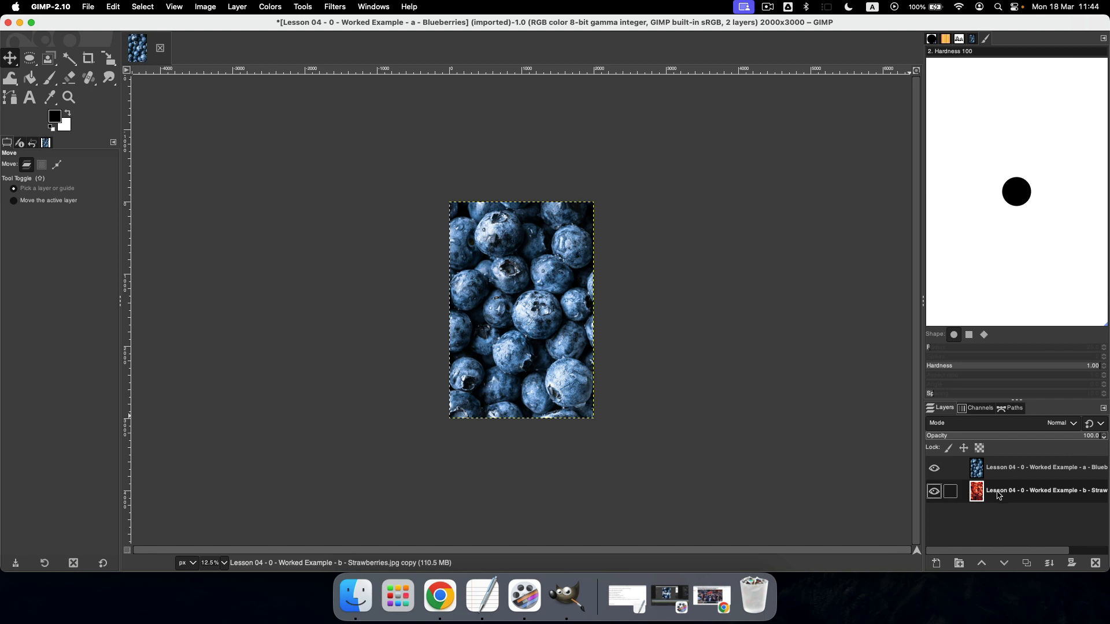
- Hide the Blueberries layer to inspect the resized strawberries, then make Blueberries the active layer and show it again
{"action": "left_click", "coordinate": [933, 470]}
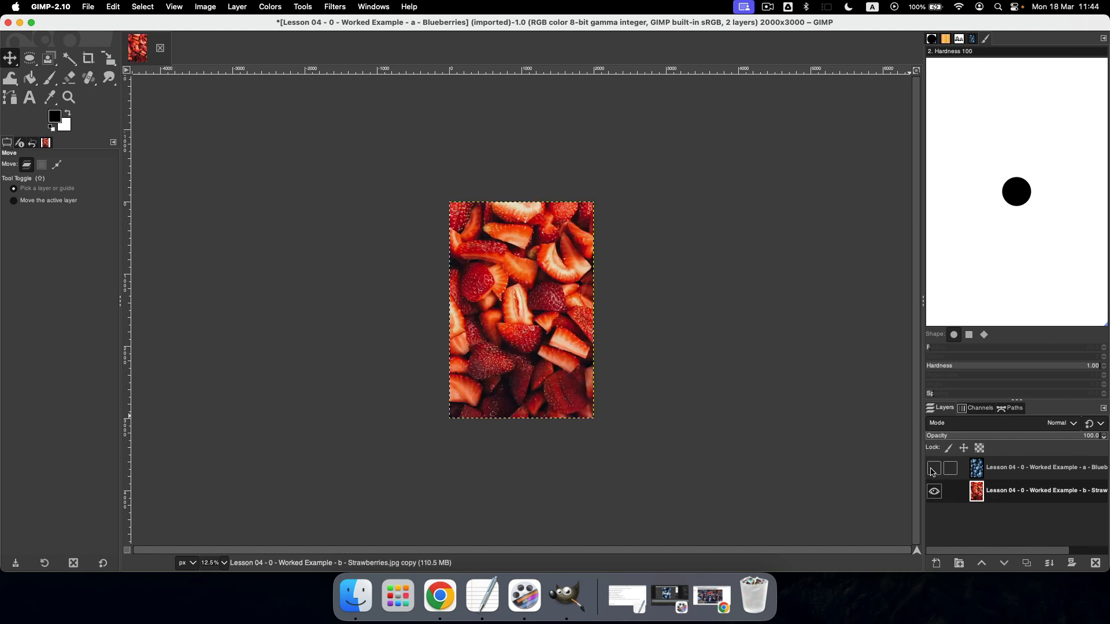
{"action": "left_click", "coordinate": [990, 474]}
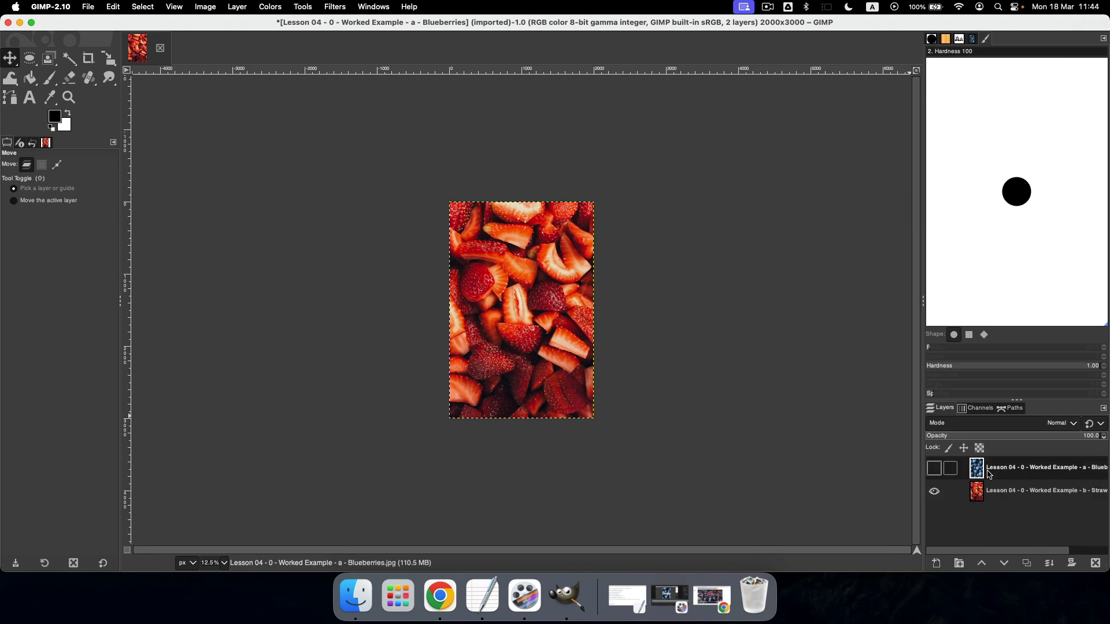
{"action": "left_click", "coordinate": [934, 469]}
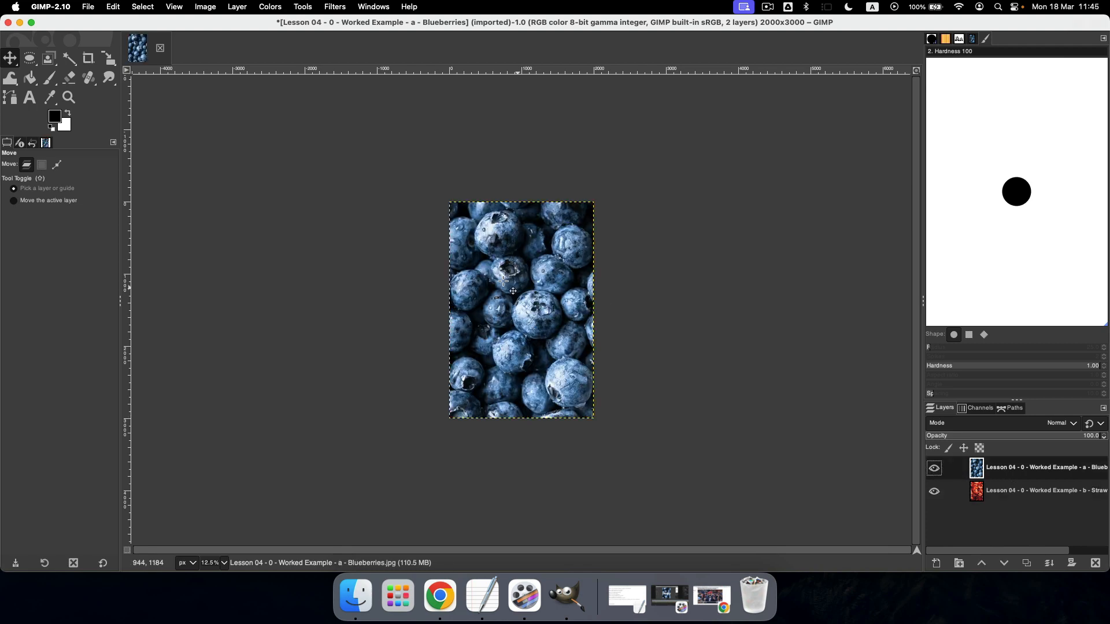
- Try moving the Blueberries layer sideways off the canvas, and undo the moves
{"action": "left_click_drag", "start_coordinate": [500, 270], "coordinate": [687, 272]}
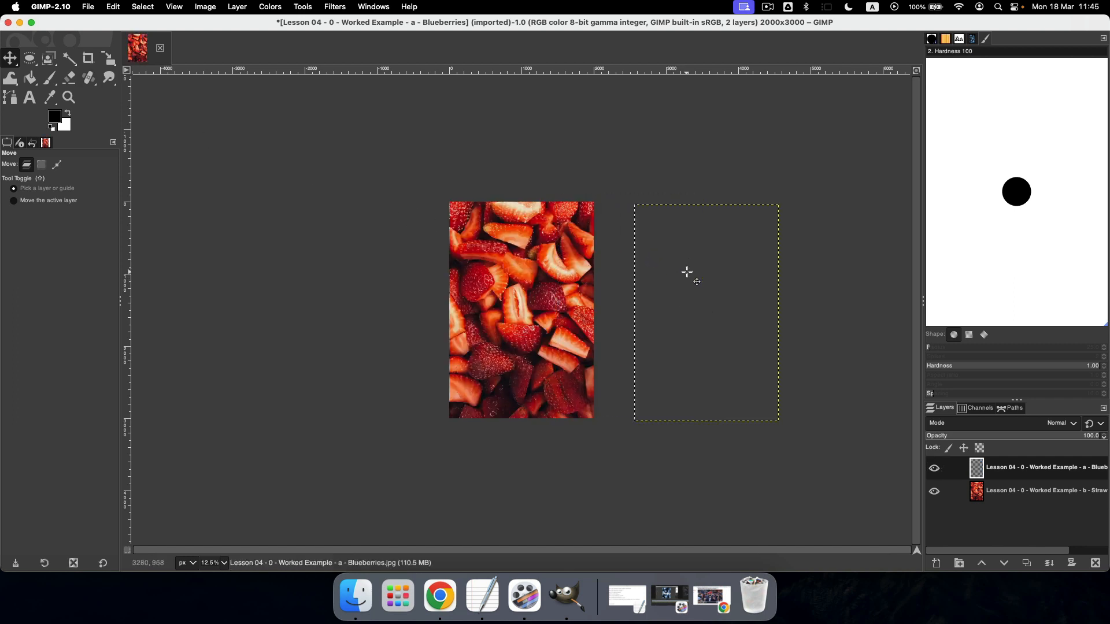
{"action": "key", "text": "ctrl+z"}
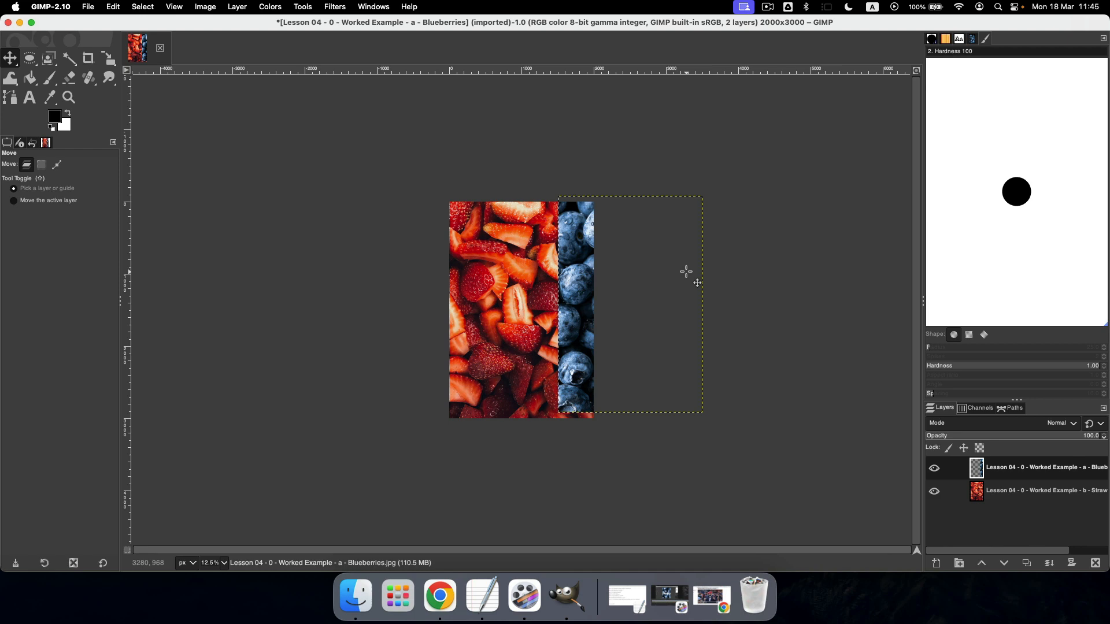
{"action": "key", "text": "ctrl+z"}
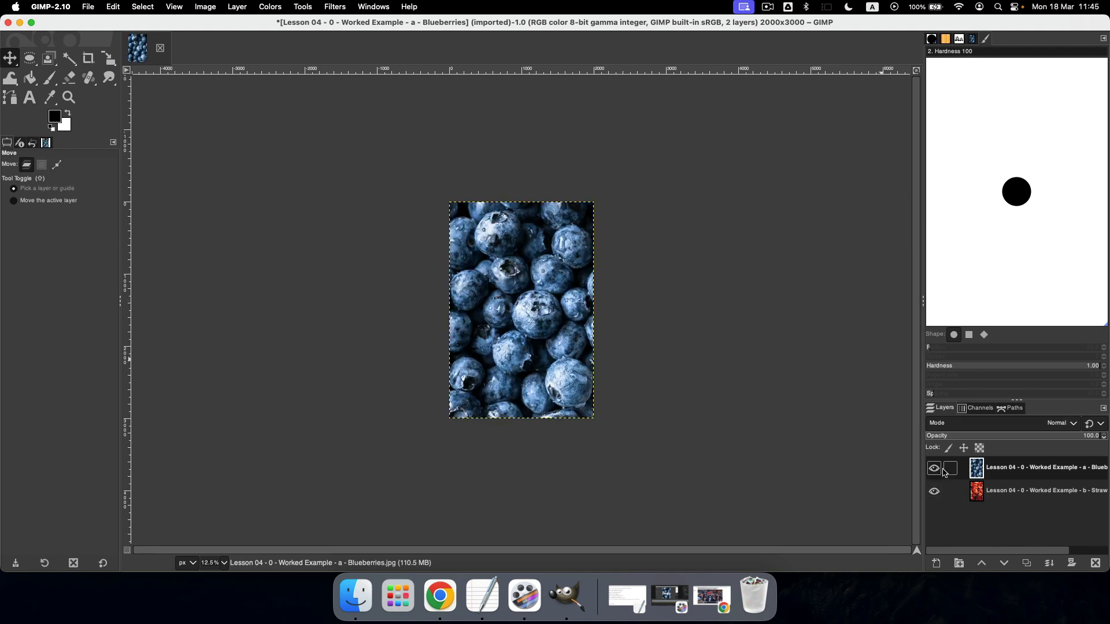
- Toggle the Blueberries layer's visibility off and on, and move the Strawberries layer above it in the stack
{"action": "left_click", "coordinate": [935, 468]}
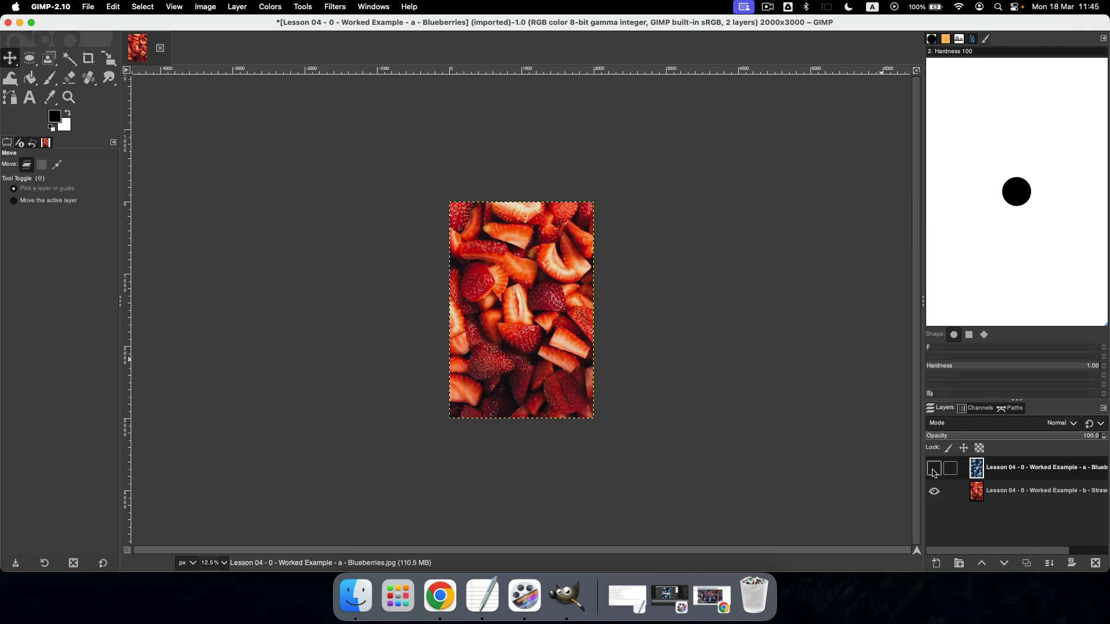
{"action": "left_click", "coordinate": [935, 469]}
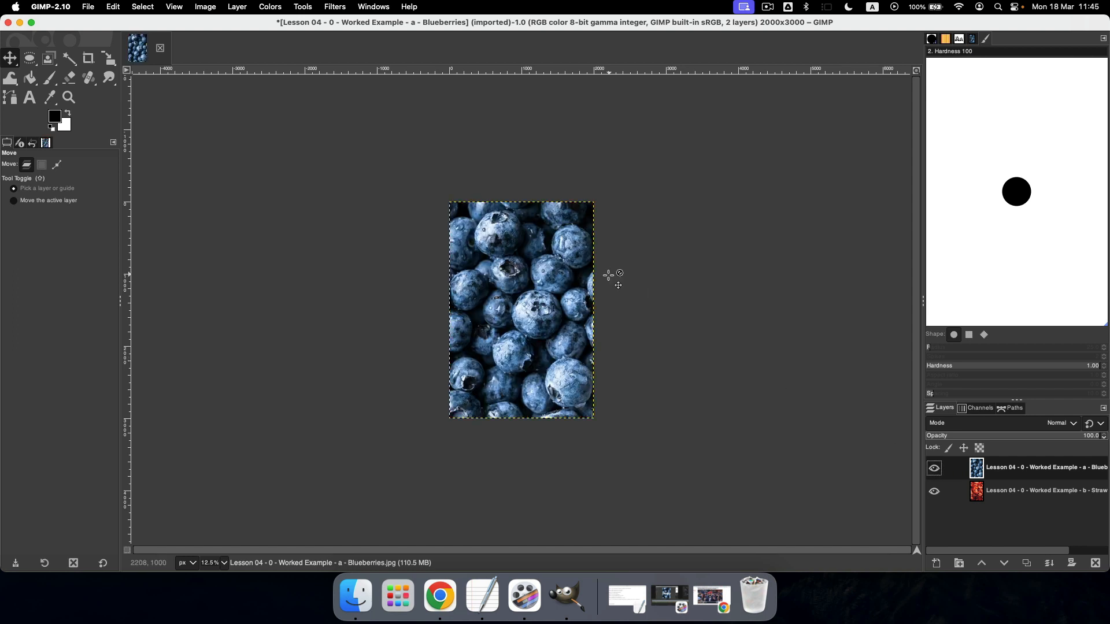
{"action": "left_click", "coordinate": [993, 493]}
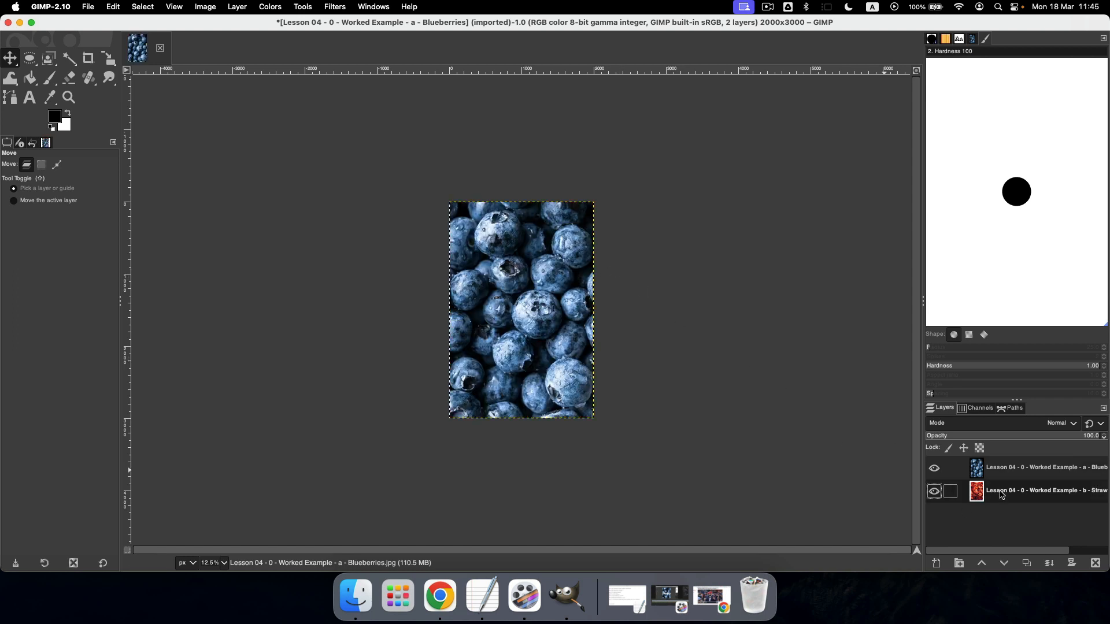
{"action": "left_click_drag", "start_coordinate": [999, 494], "coordinate": [1005, 464]}
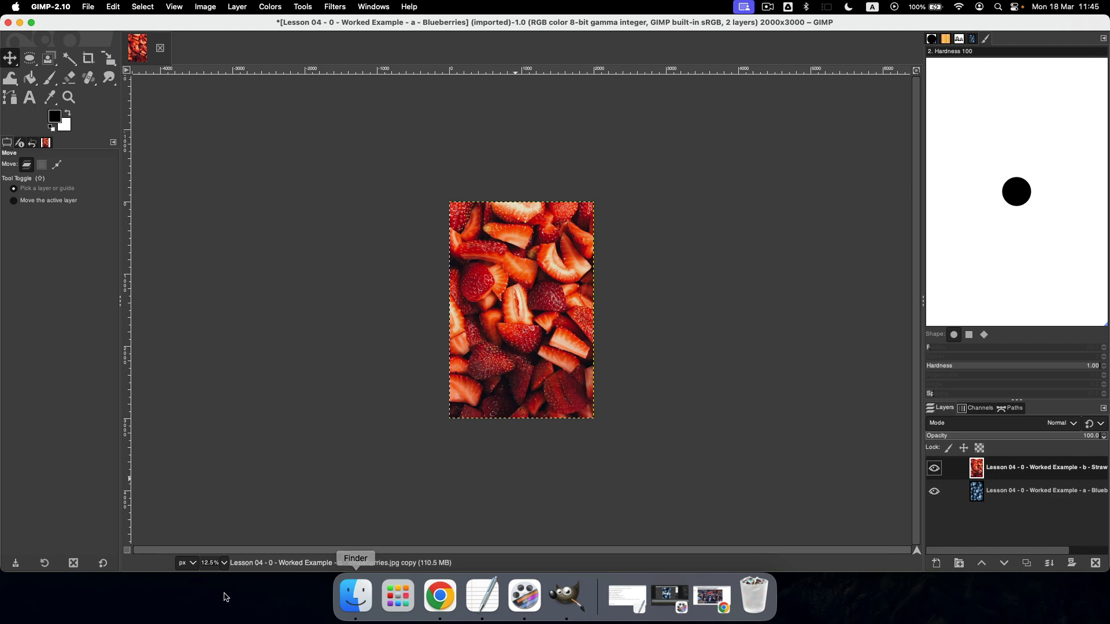
- Switch to Finder to preview "Lesson 04 - 0 - Worked Example - Finished.jpg" and return to the image in GIMP
{"action": "left_click", "coordinate": [363, 590]}
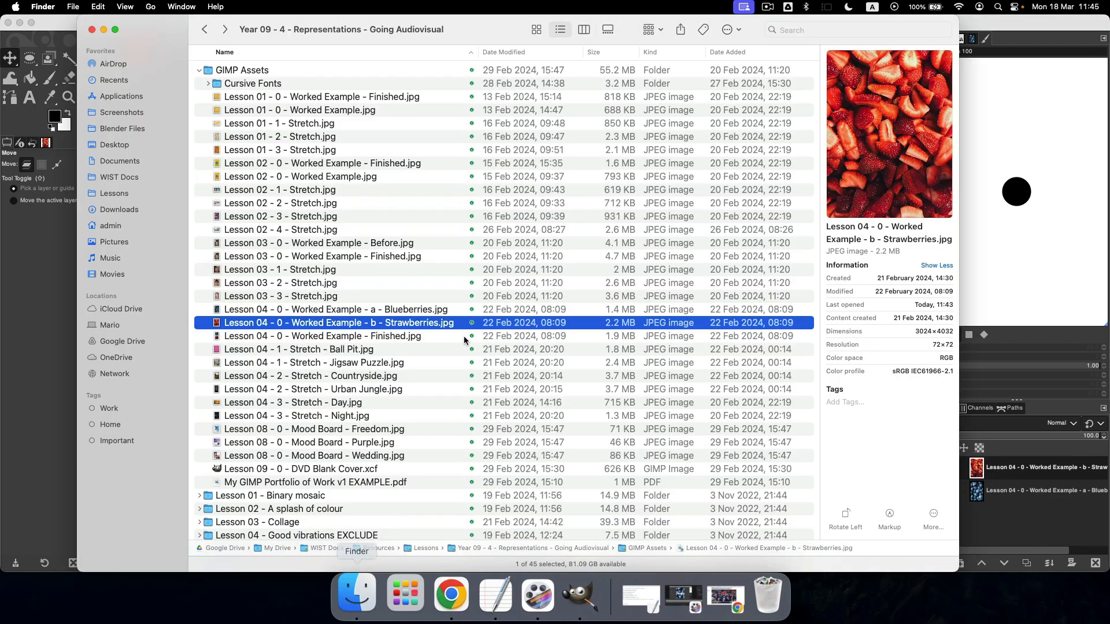
{"action": "left_click", "coordinate": [363, 337]}
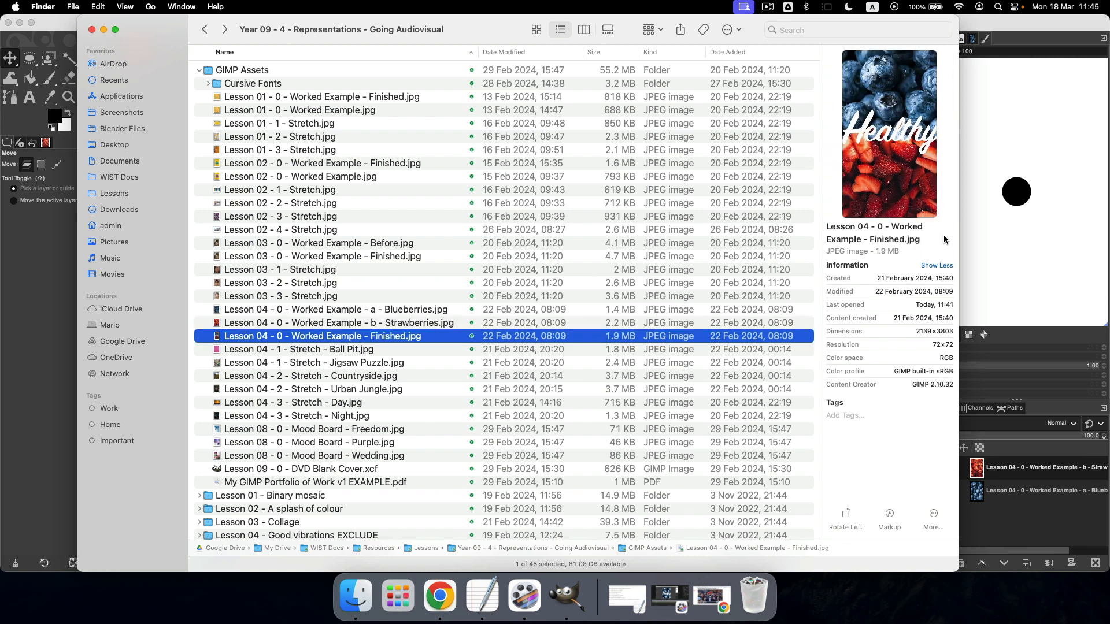
{"action": "left_click", "coordinate": [1029, 338]}
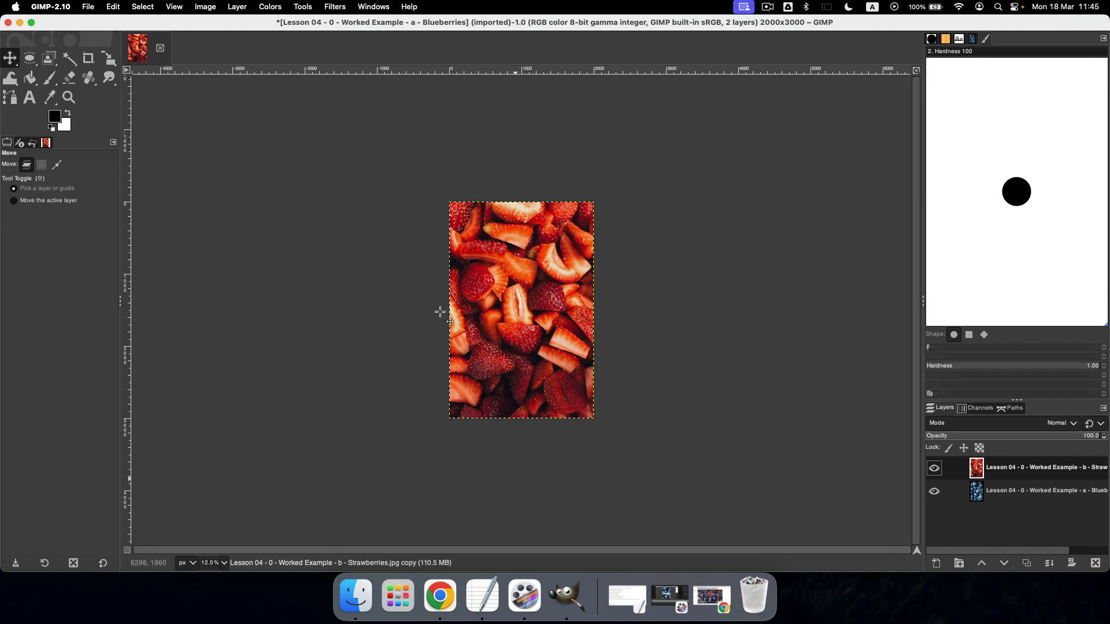
- Set the image zoom to 50% and bring the lower middle part of the strawberries into view
{"action": "right_click", "coordinate": [993, 473]}
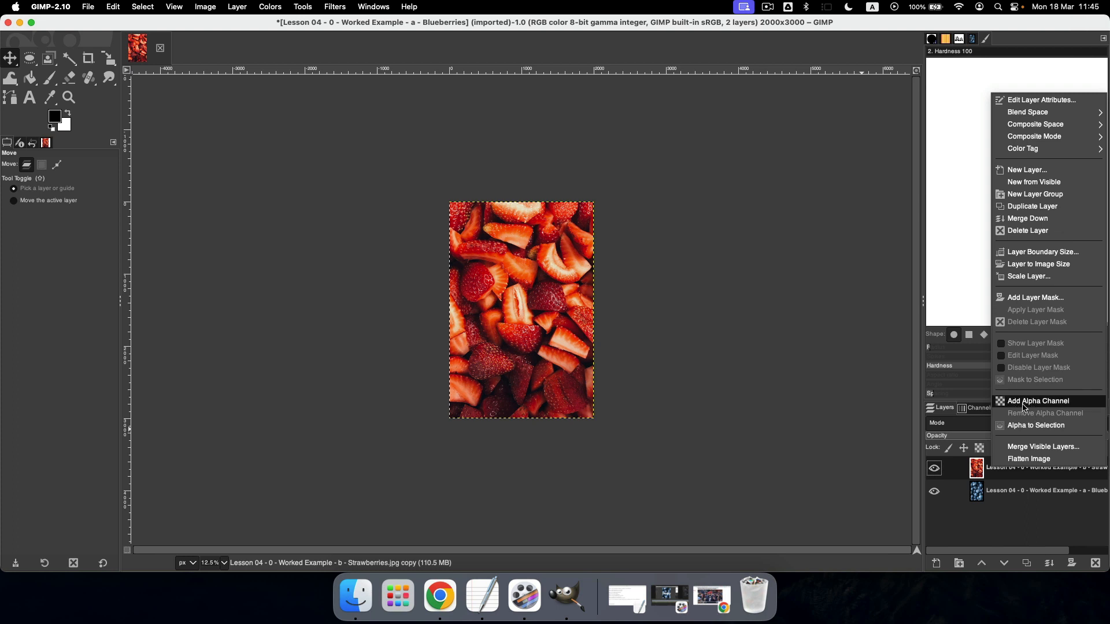
{"action": "left_click", "coordinate": [744, 346]}
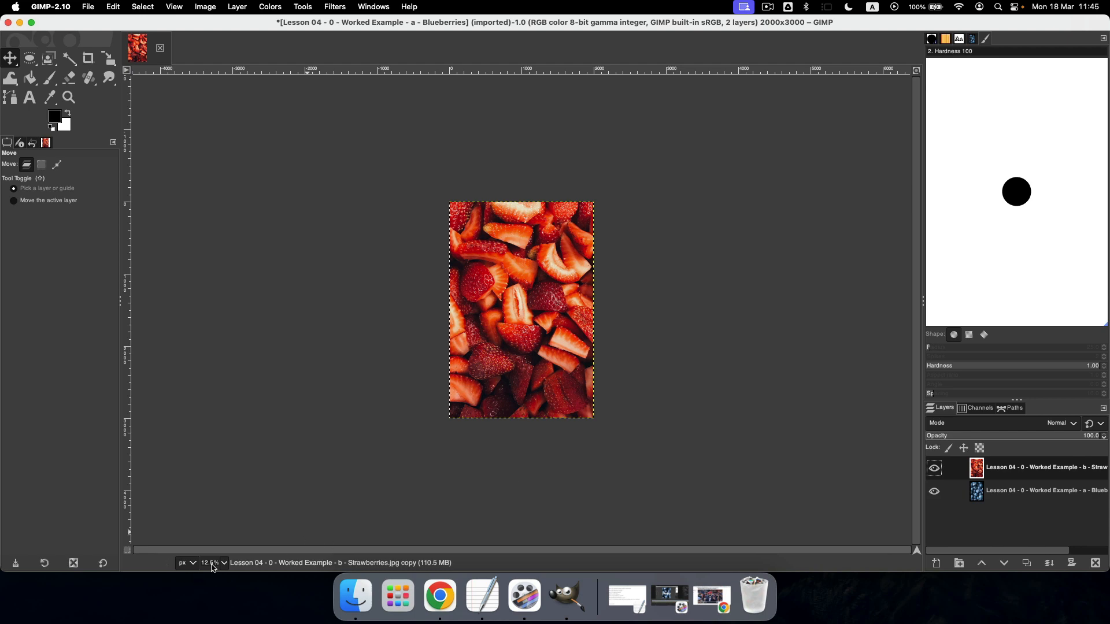
{"action": "left_click", "coordinate": [226, 566]}
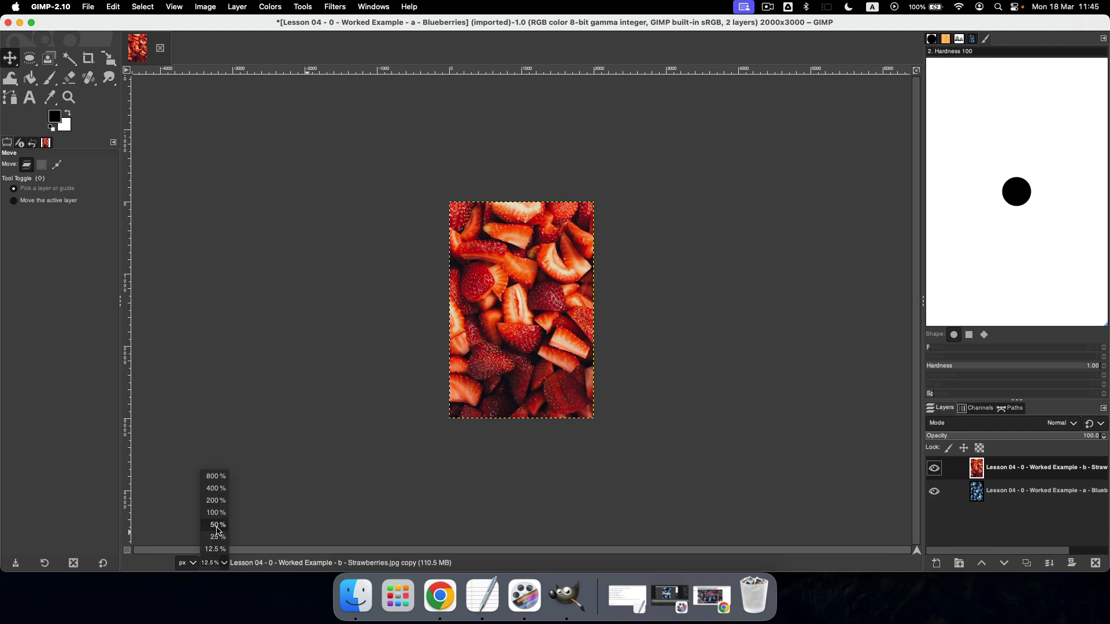
{"action": "left_click", "coordinate": [218, 525]}
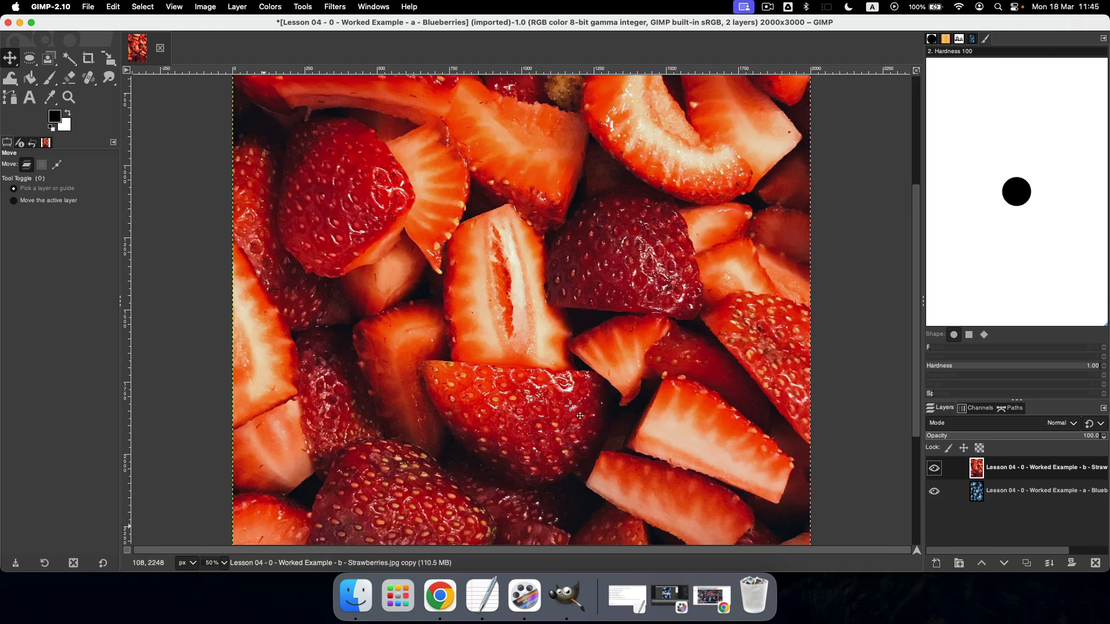
{"action": "scroll", "coordinate": [921, 368], "scroll_direction": "down", "scroll_amount": 5}
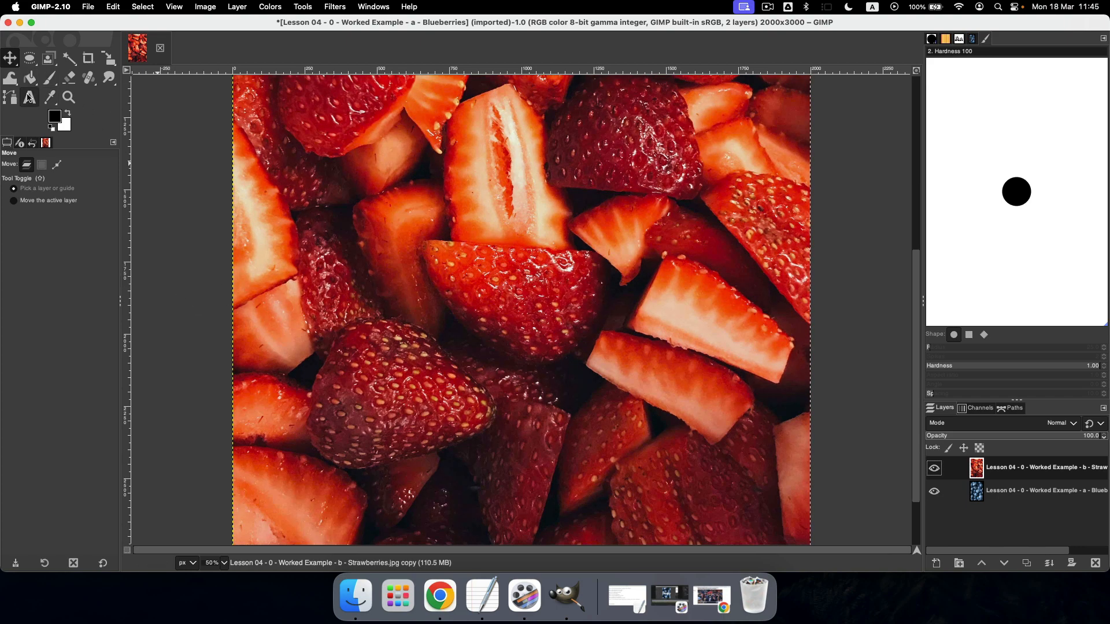
{"action": "left_click", "coordinate": [91, 11]}
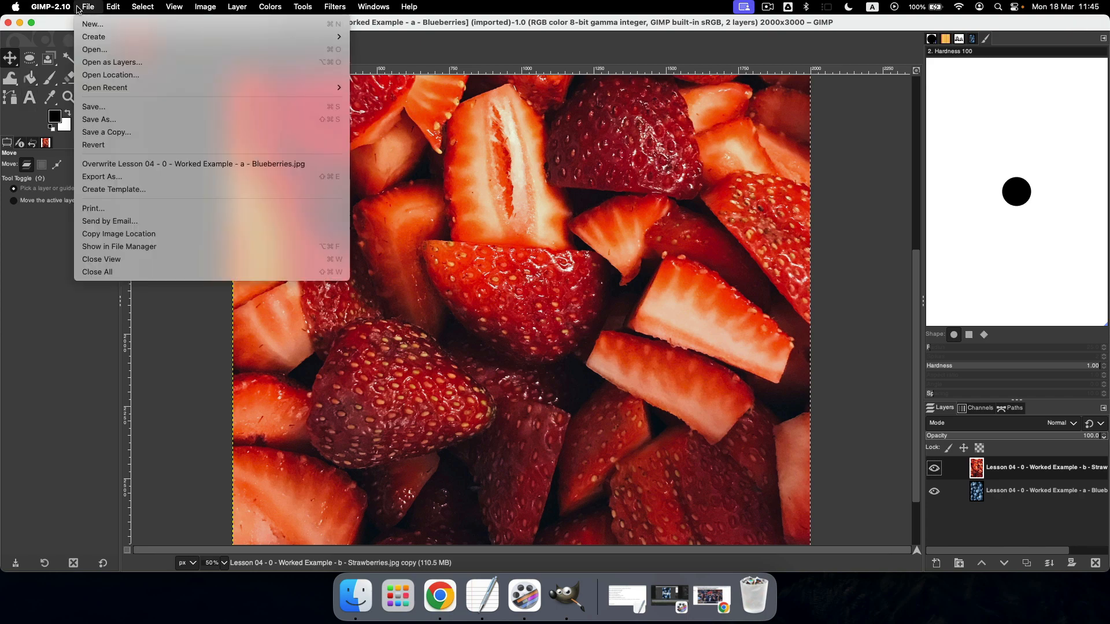
{"action": "mouse_move", "coordinate": [57, 8]}
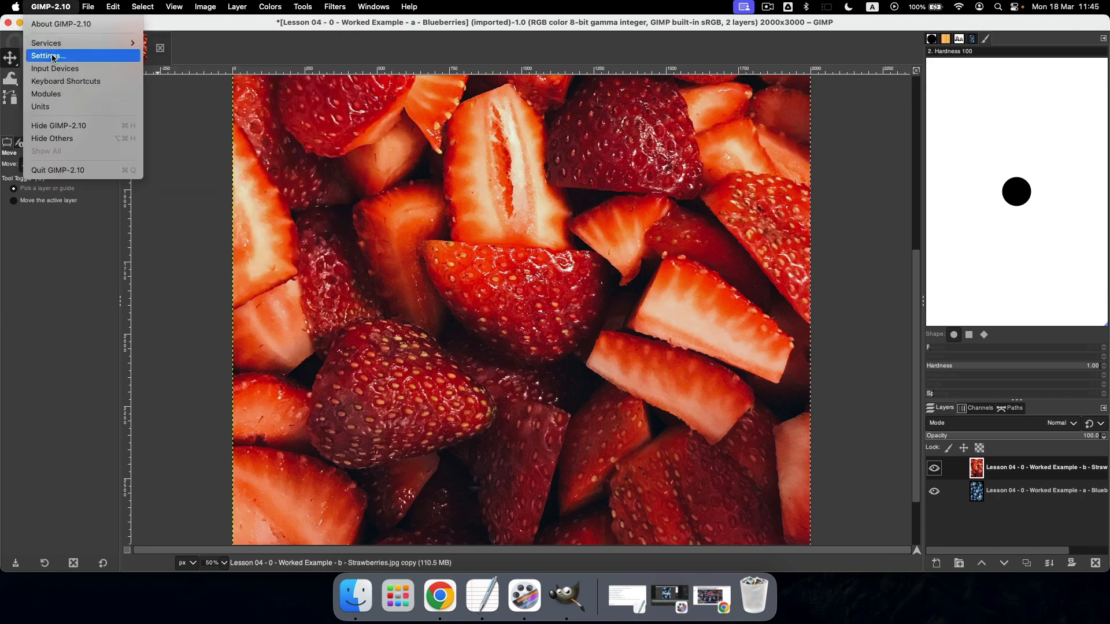
{"action": "left_click", "coordinate": [52, 56]}
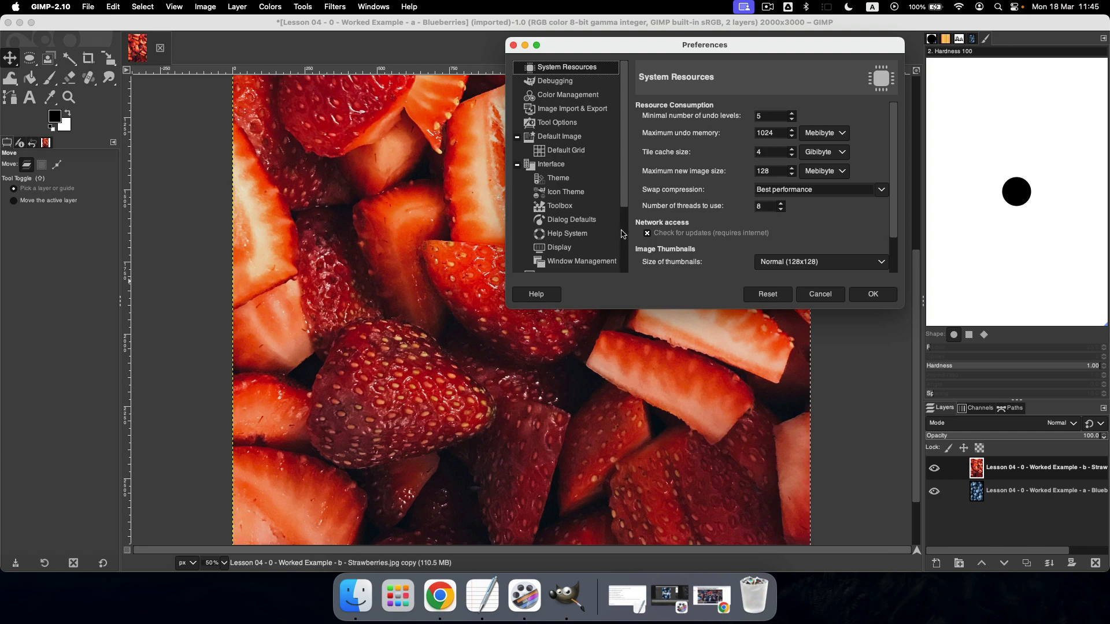
{"action": "scroll", "coordinate": [625, 247], "scroll_direction": "down", "scroll_amount": 3}
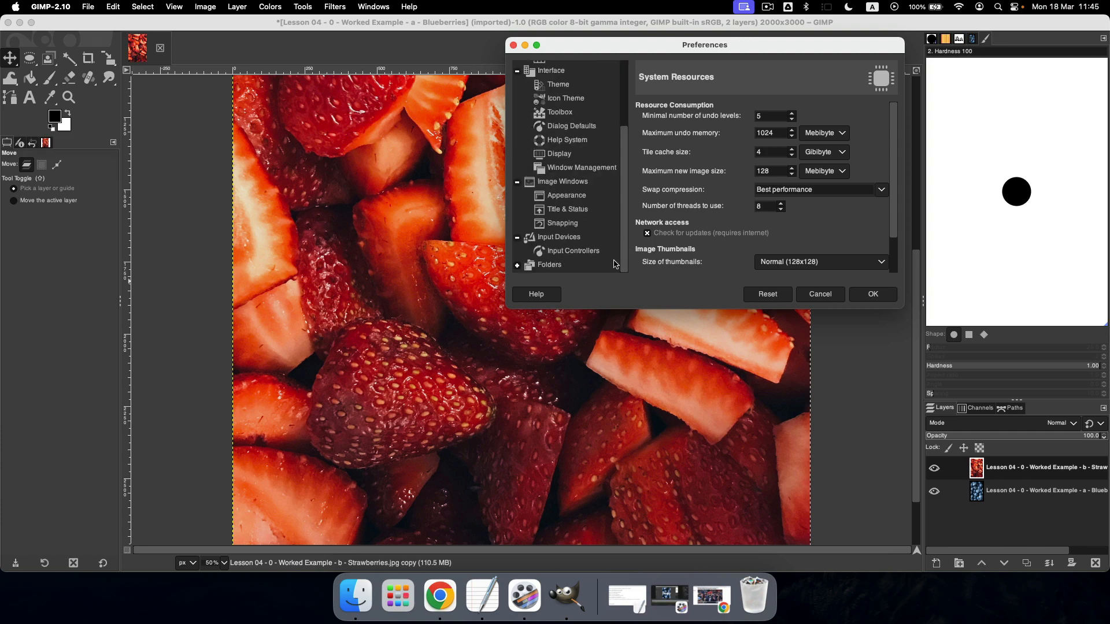
{"action": "left_click", "coordinate": [820, 294]}
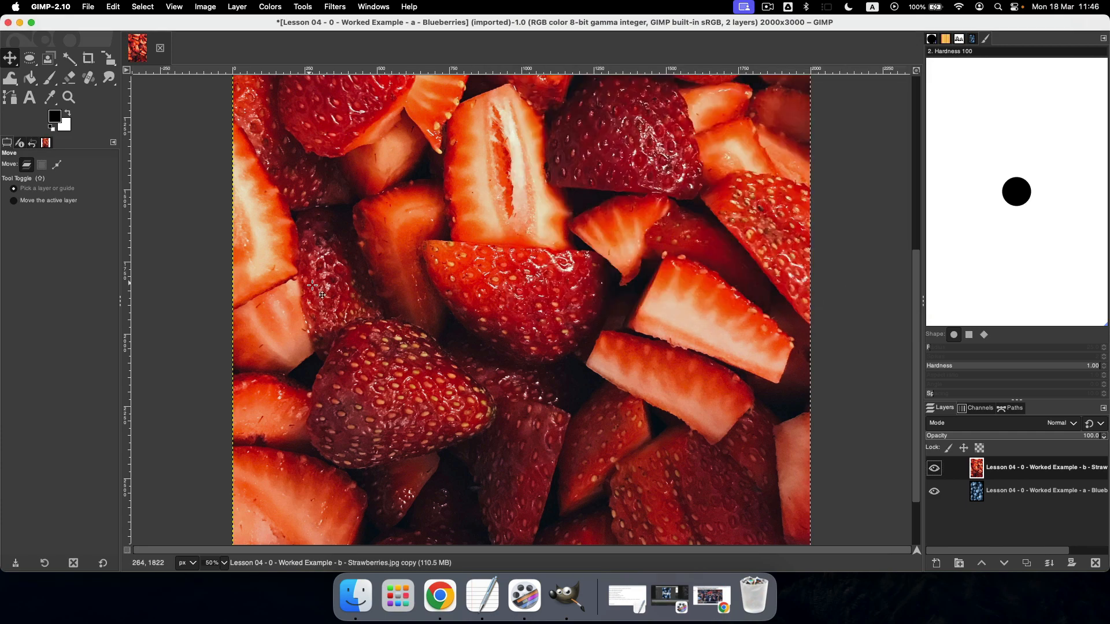
- Open GIMP's settings and display the font folders
{"action": "left_click", "coordinate": [53, 6]}
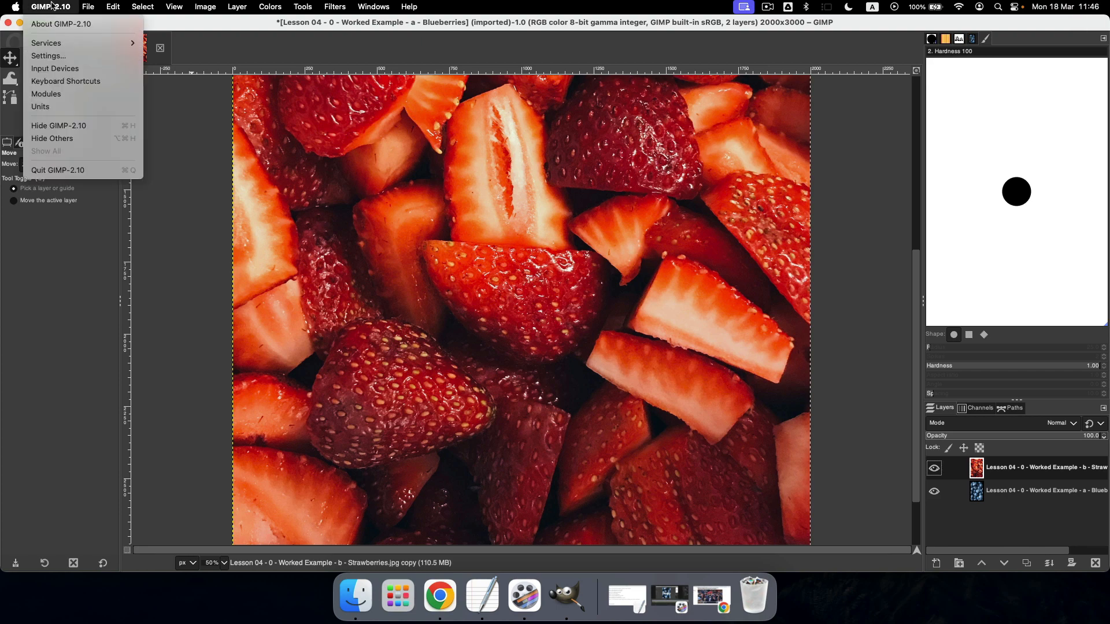
{"action": "left_click", "coordinate": [60, 56]}
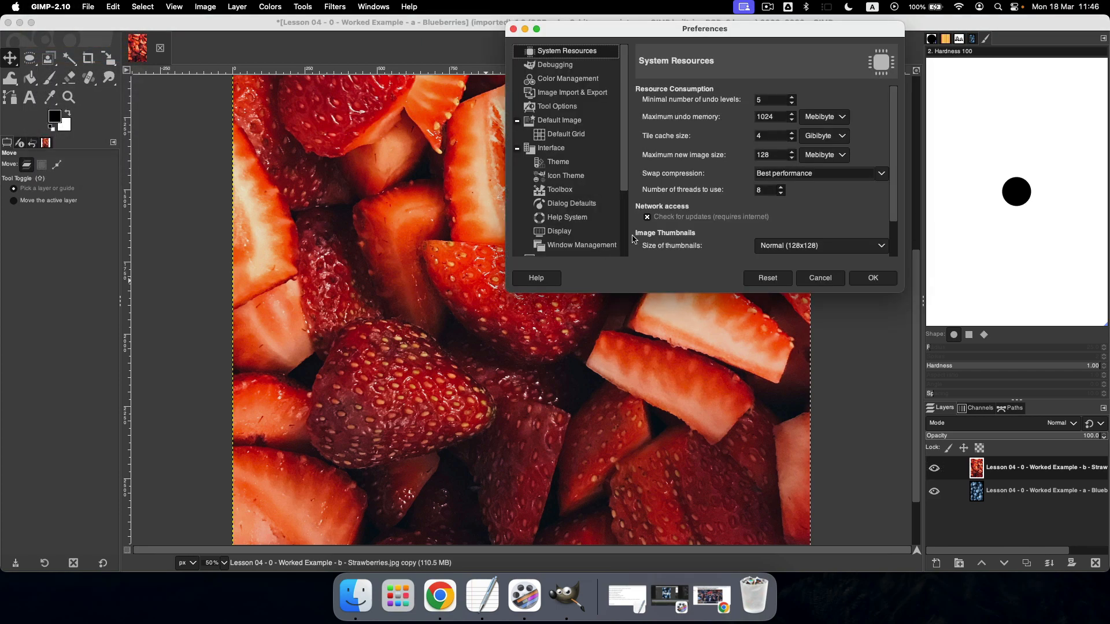
{"action": "scroll", "coordinate": [627, 237], "scroll_direction": "down", "scroll_amount": 3}
{"action": "left_click", "coordinate": [515, 249]}
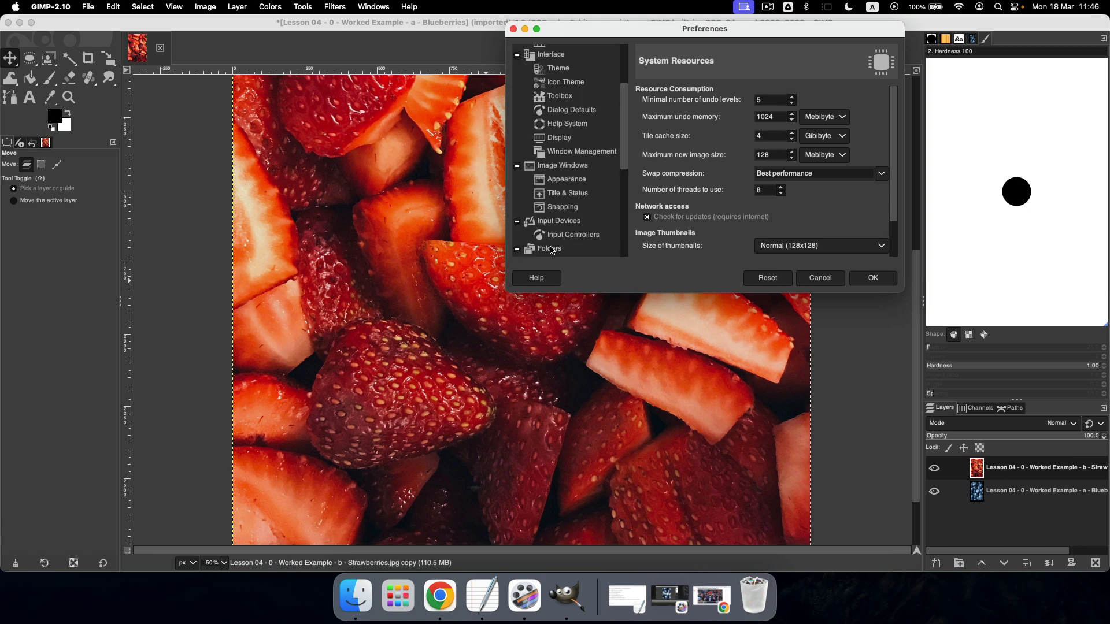
{"action": "scroll", "coordinate": [622, 234], "scroll_direction": "down", "scroll_amount": 3}
{"action": "left_click", "coordinate": [558, 142]}
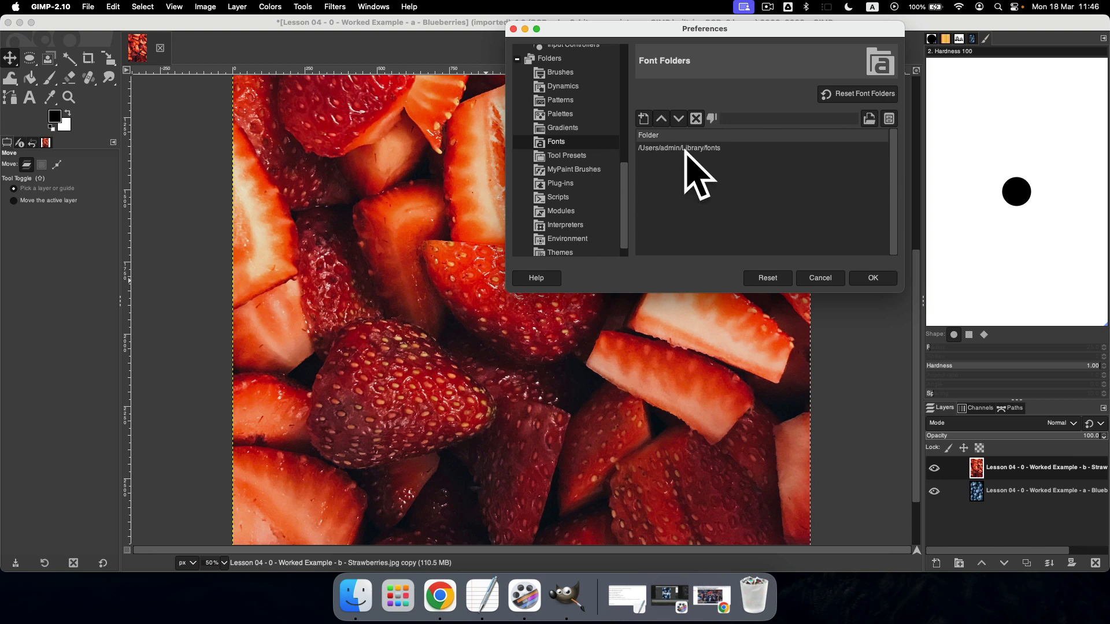
- Select the /Users/admin/Library/fonts entry in the font folder list and highlight its path
{"action": "left_click", "coordinate": [662, 152]}
{"action": "left_click_drag", "start_coordinate": [815, 118], "coordinate": [697, 115]}
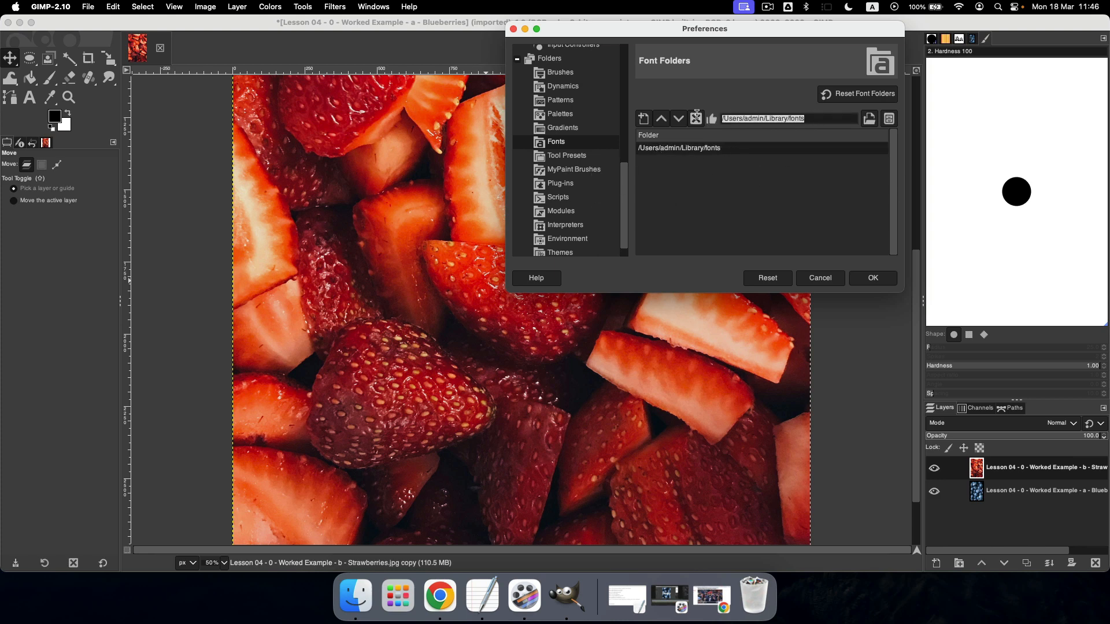
{"action": "left_click", "coordinate": [757, 165]}
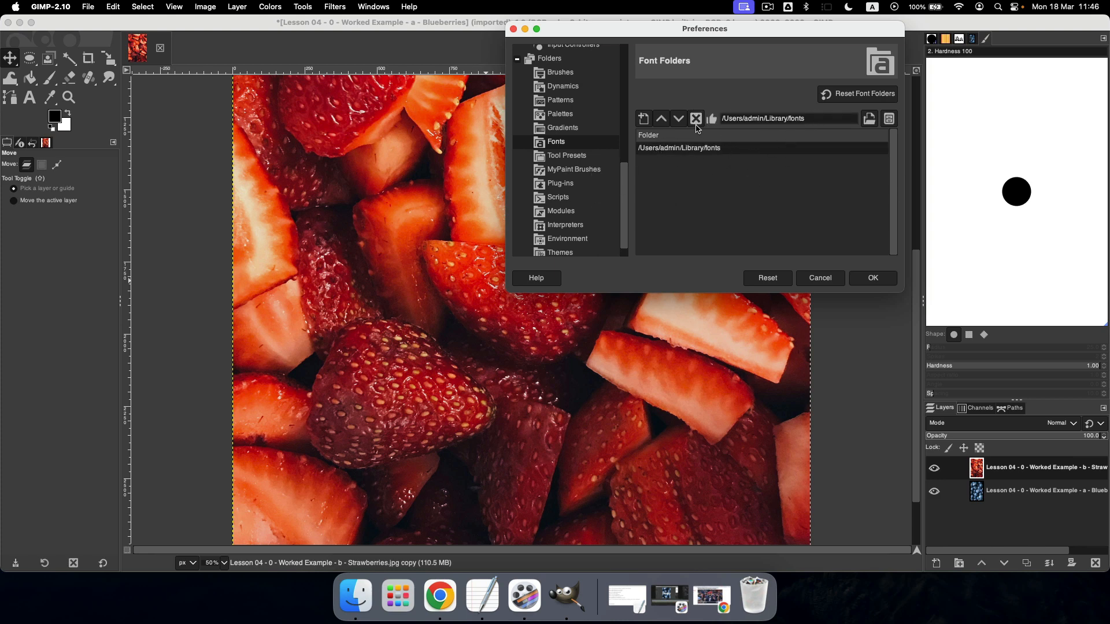
{"action": "left_click_drag", "start_coordinate": [817, 121], "coordinate": [700, 119]}
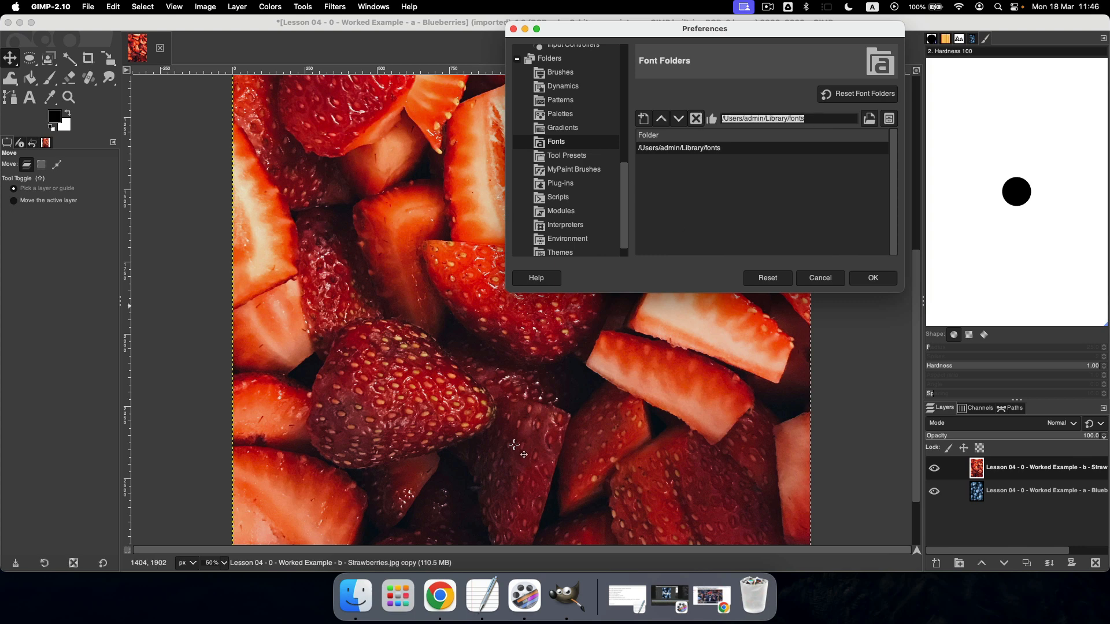
{"action": "left_click", "coordinate": [808, 120]}
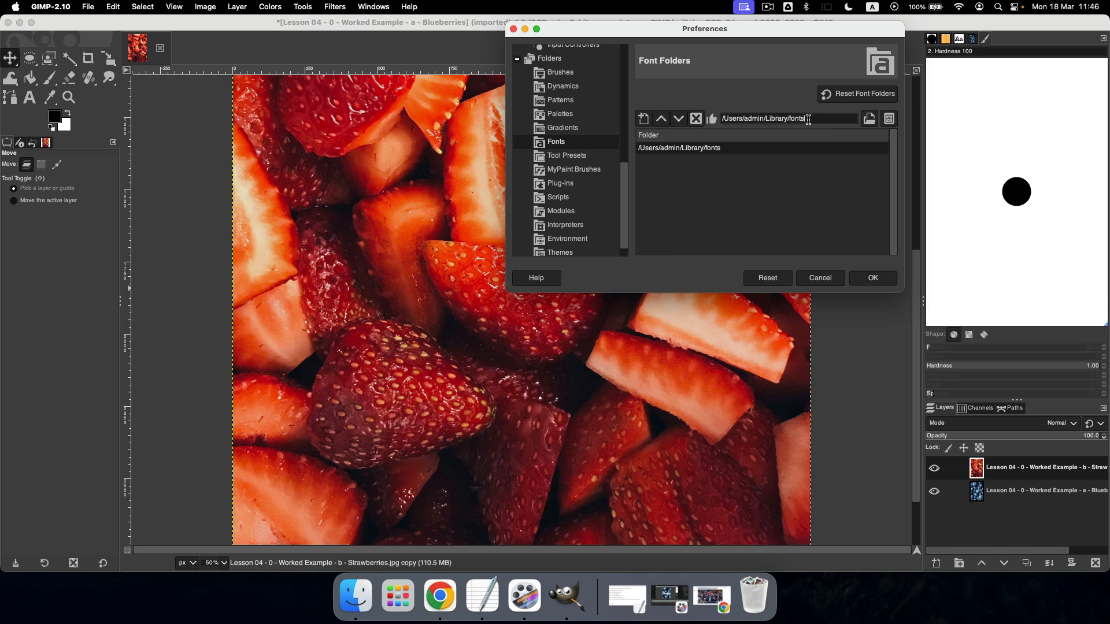
{"action": "left_click_drag", "start_coordinate": [821, 118], "coordinate": [705, 116]}
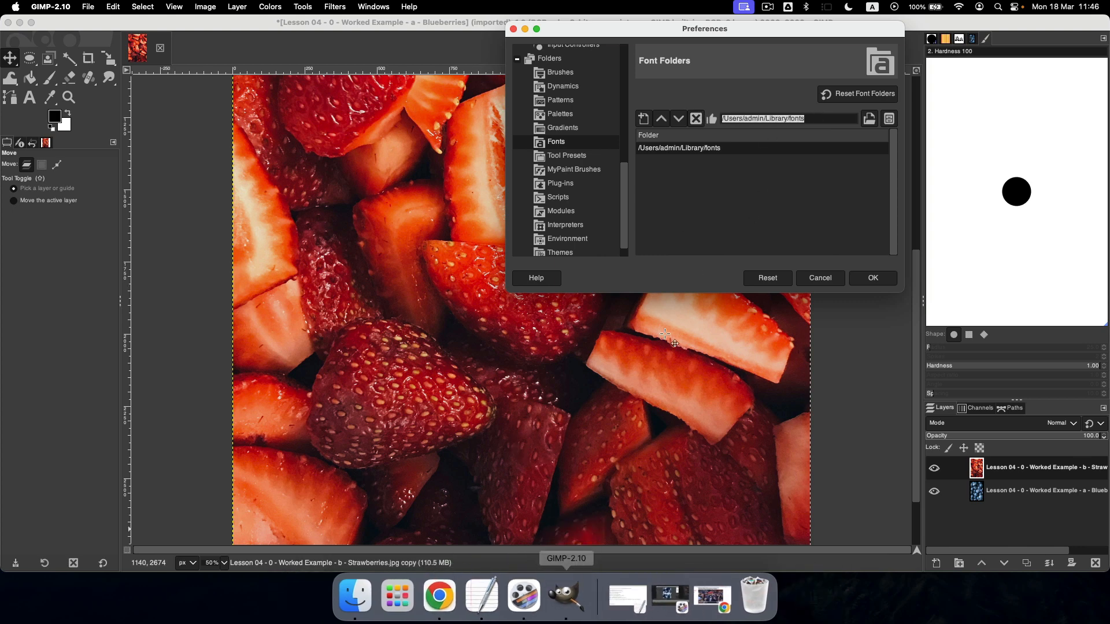
{"action": "left_click", "coordinate": [735, 208]}
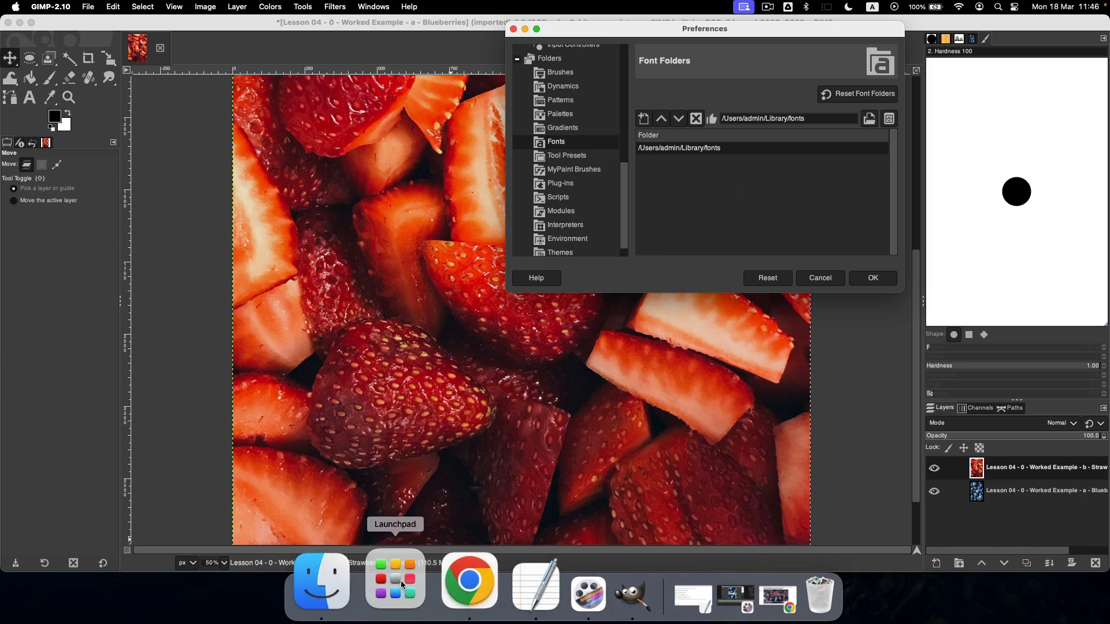
- Launch Font Book, list only My Fonts, and reveal the Plasma Drip (BRK) font file in Finder
{"action": "left_click", "coordinate": [401, 581]}
{"action": "type", "text": "font"}
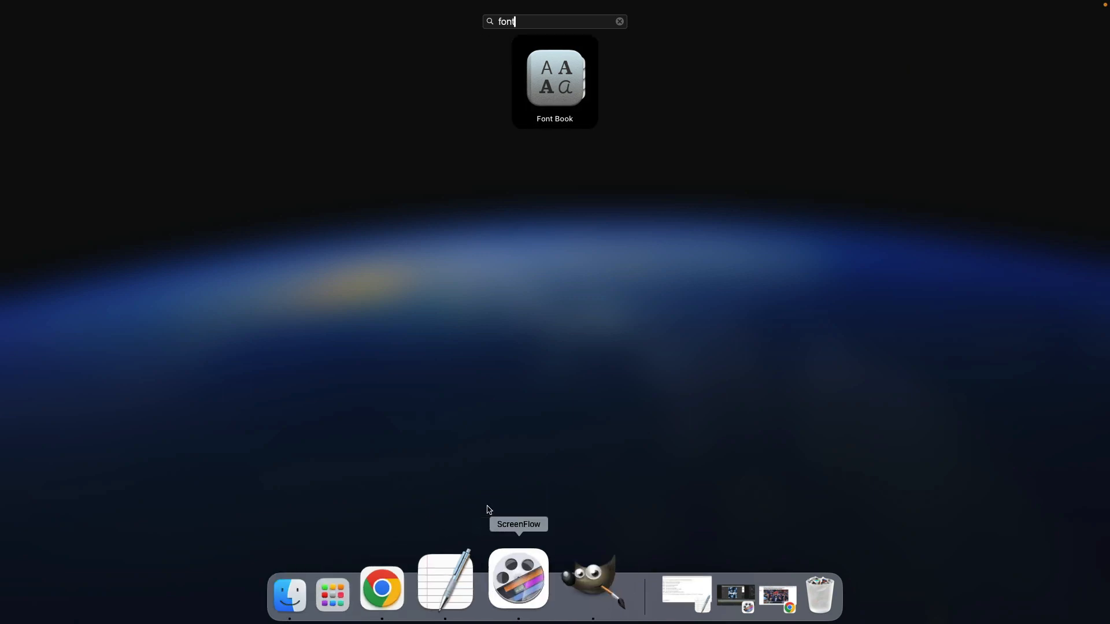
{"action": "left_click", "coordinate": [556, 75]}
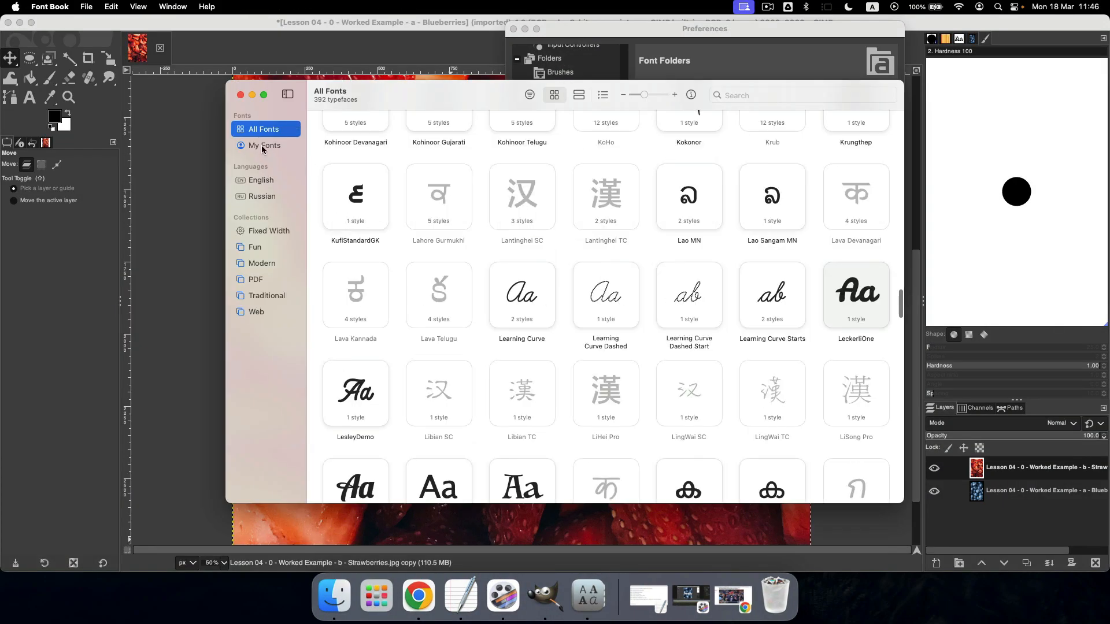
{"action": "left_click", "coordinate": [262, 144]}
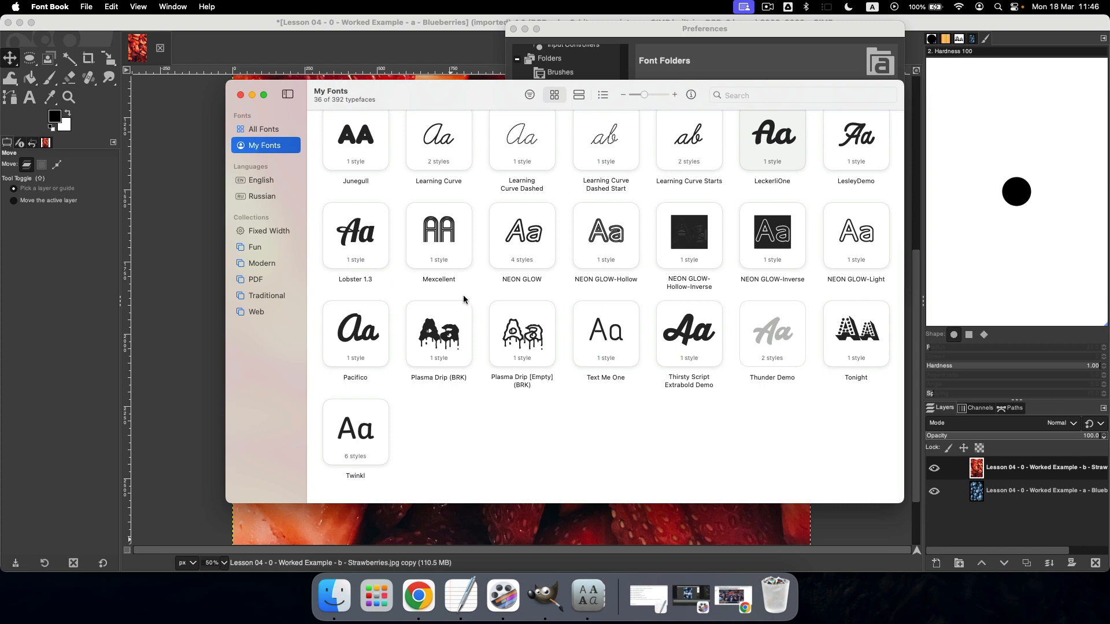
{"action": "left_click", "coordinate": [447, 345]}
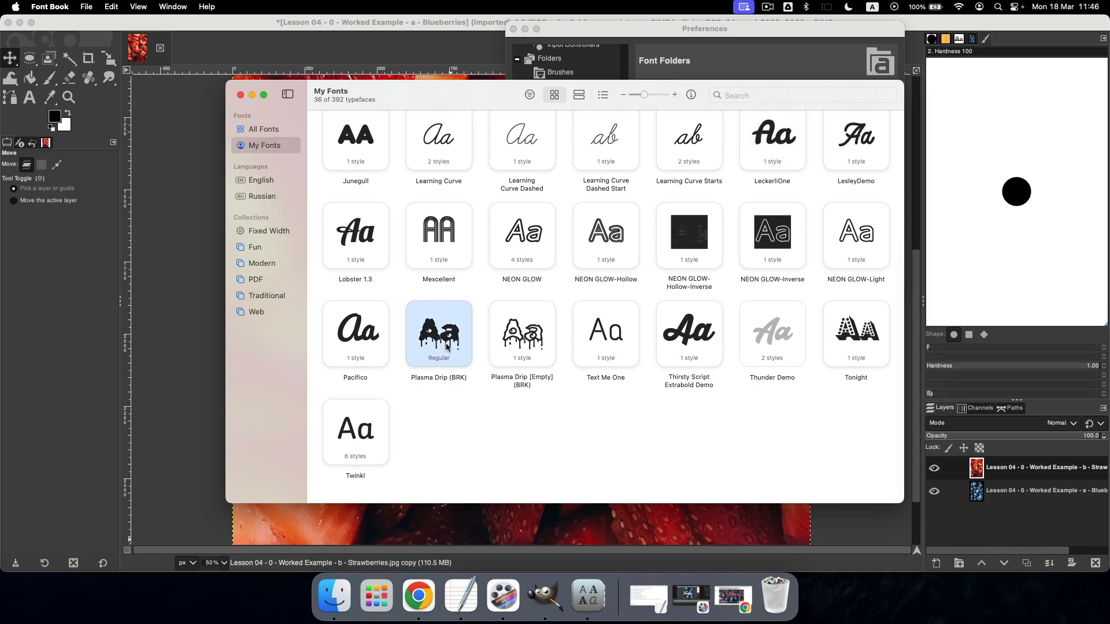
{"action": "right_click", "coordinate": [452, 314]}
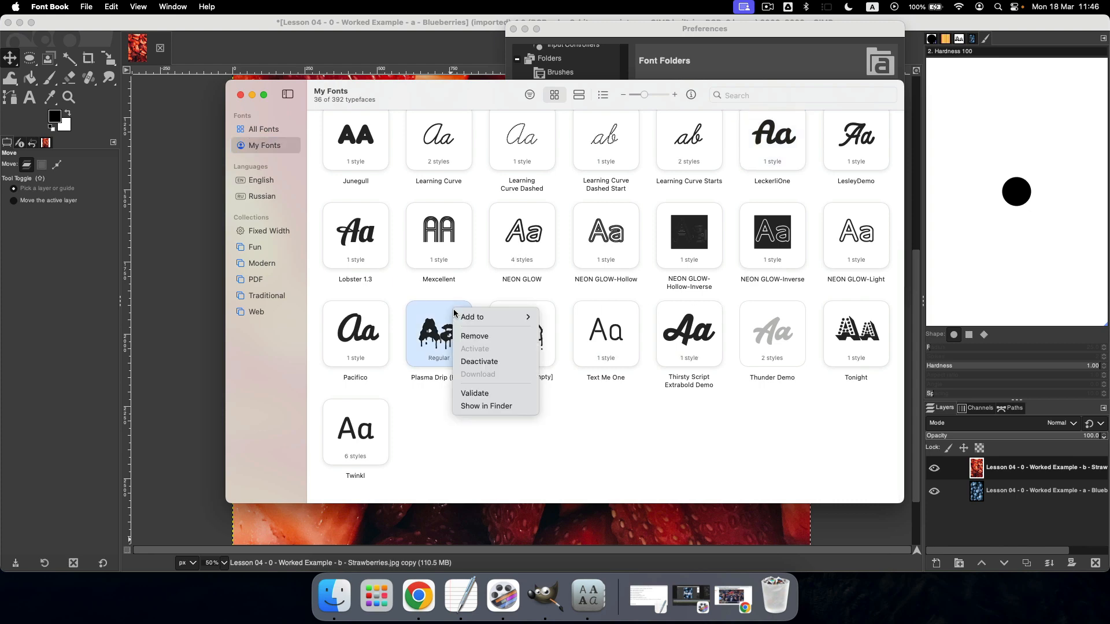
{"action": "left_click", "coordinate": [495, 407]}
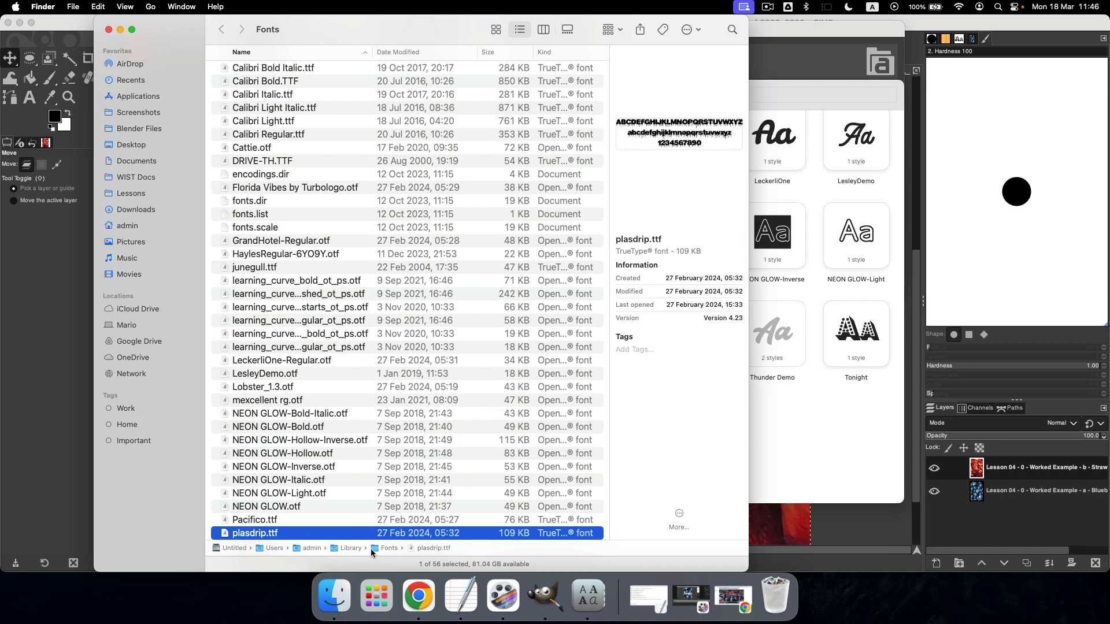
- Sort the Fonts folder by date modified and look through its font files, previewing NEON GLOW-Italic.otf
{"action": "scroll", "coordinate": [366, 320], "scroll_direction": "up", "scroll_amount": 5}
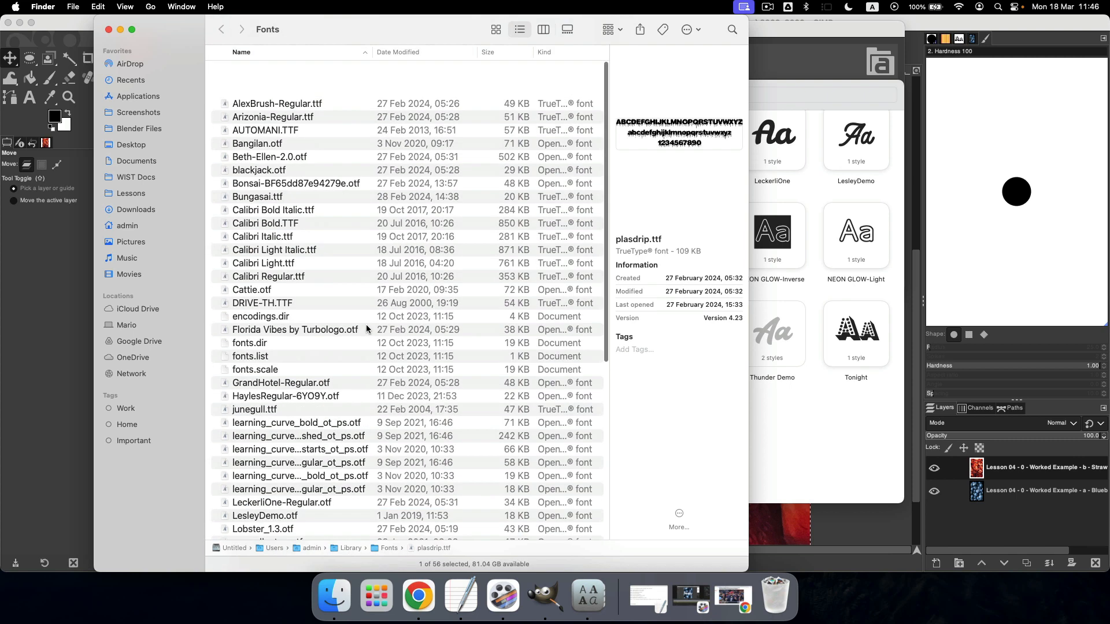
{"action": "left_click", "coordinate": [404, 53]}
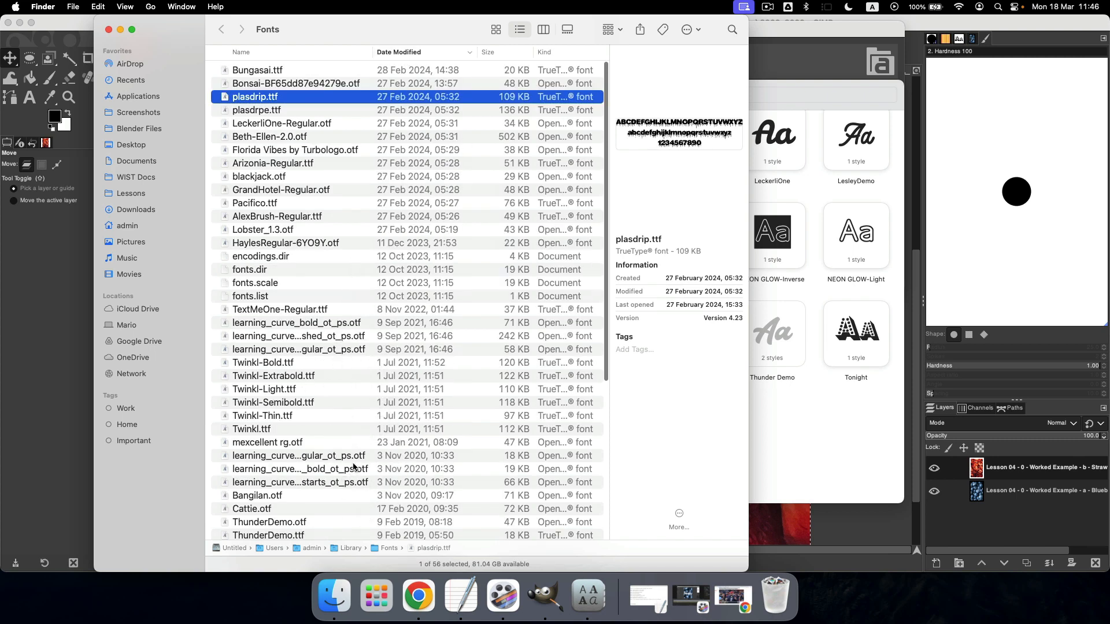
{"action": "left_click_drag", "start_coordinate": [606, 340], "coordinate": [593, 500]}
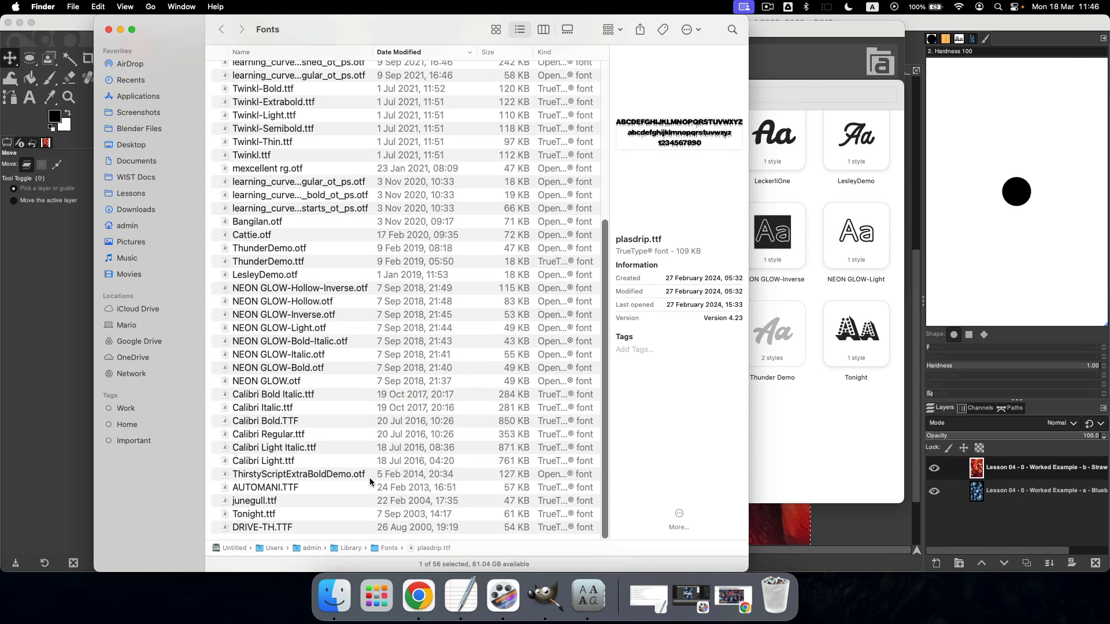
{"action": "left_click", "coordinate": [287, 354]}
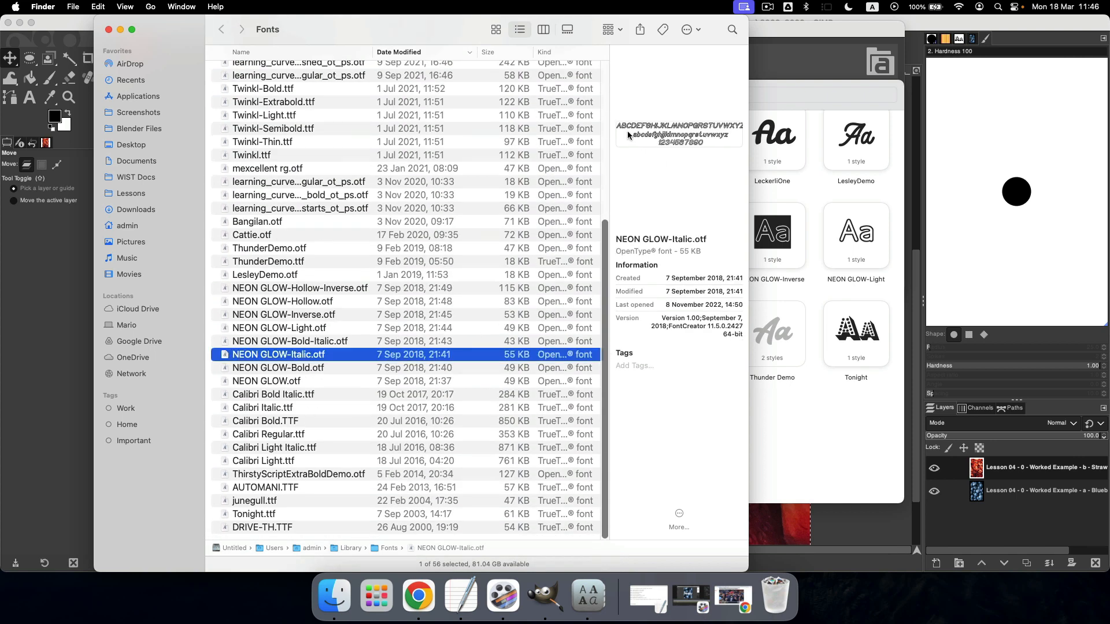
{"action": "left_click", "coordinate": [603, 92]}
{"action": "scroll", "coordinate": [460, 163], "scroll_direction": "up", "scroll_amount": 10}
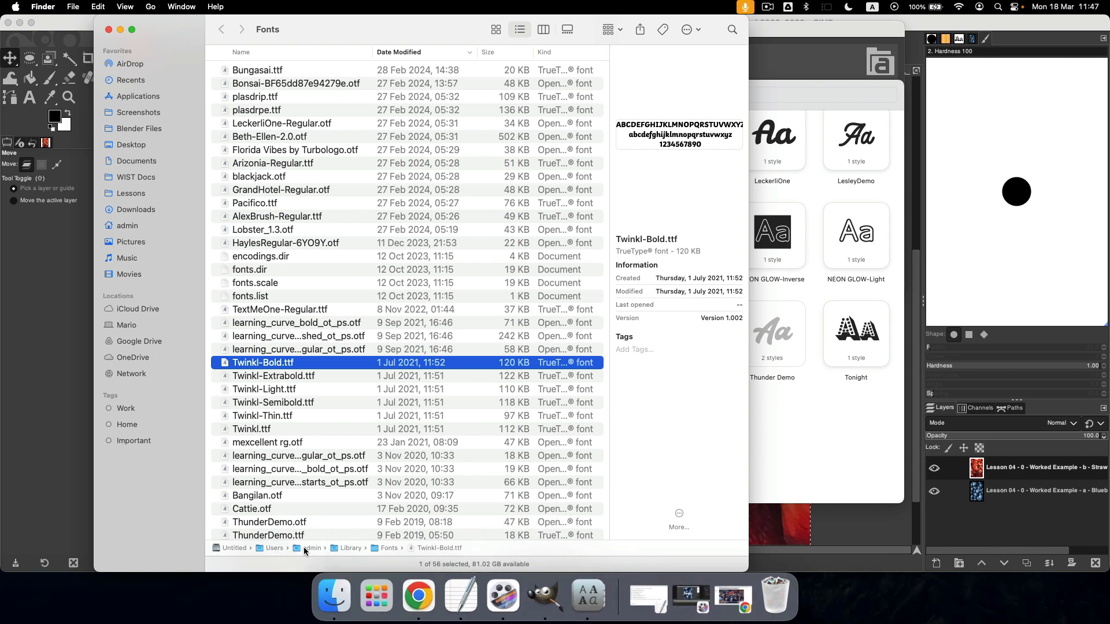
- Switch back to GIMP and check the font folder path in the preferences
{"action": "left_click", "coordinate": [546, 596]}
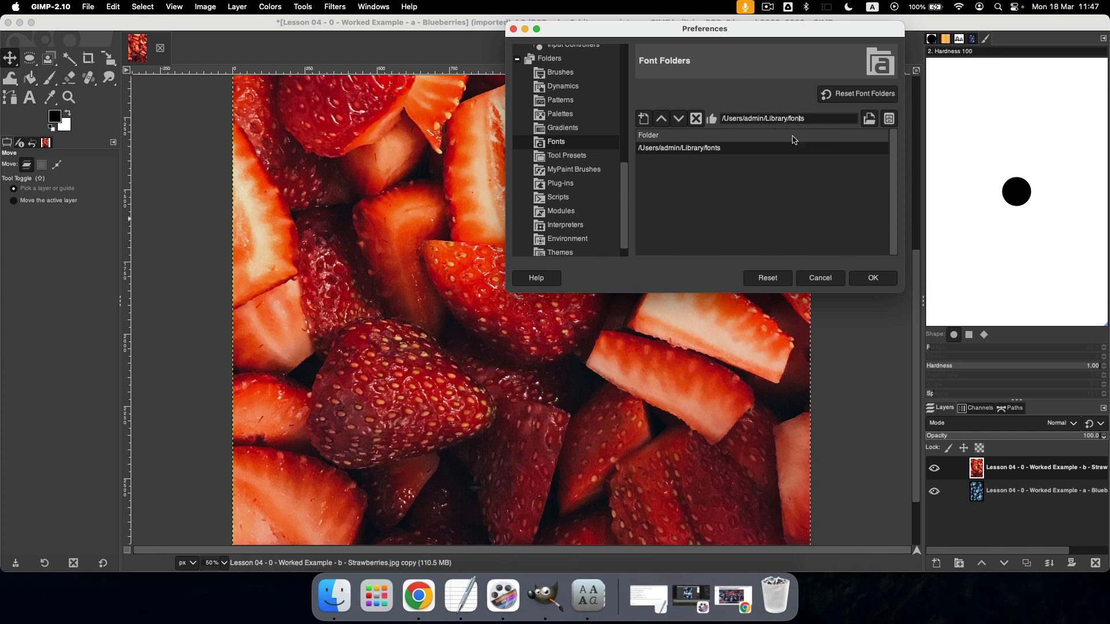
{"action": "left_click_drag", "start_coordinate": [722, 118], "coordinate": [810, 118]}
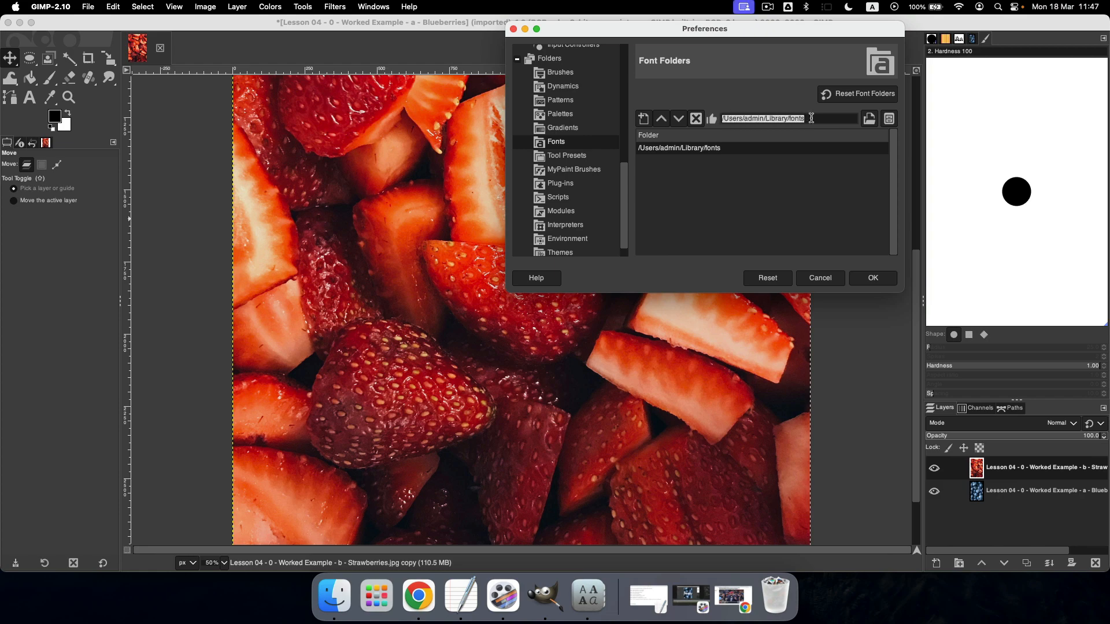
{"action": "left_click", "coordinate": [825, 118]}
- Close both open Finder windows and accept GIMP's preferences with the font folder kept
{"action": "left_click", "coordinate": [322, 606]}
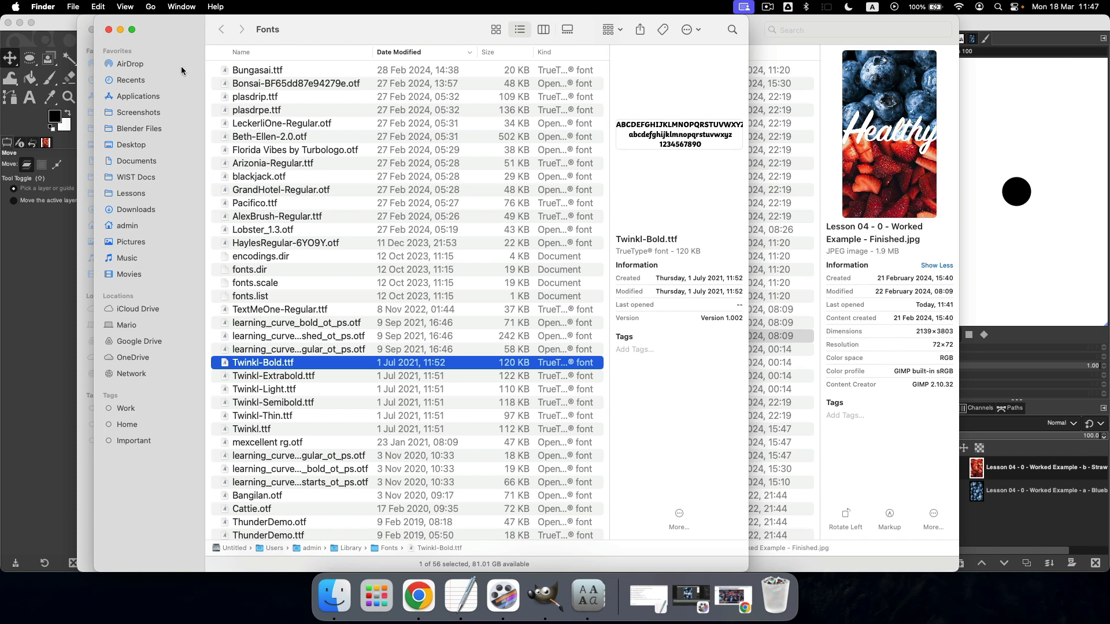
{"action": "left_click", "coordinate": [109, 30]}
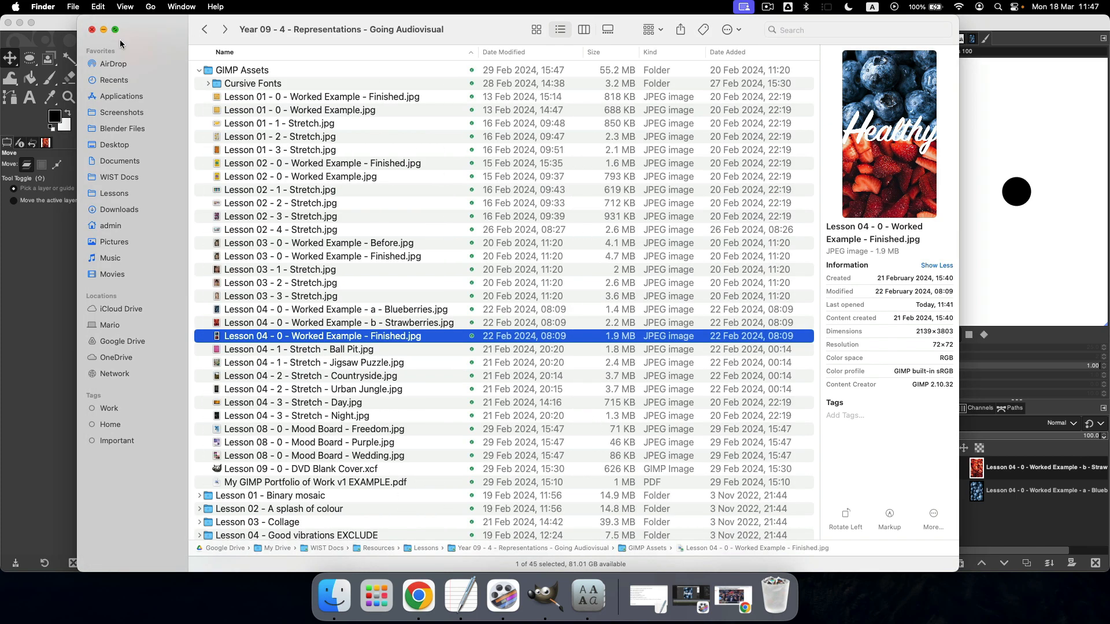
{"action": "left_click", "coordinate": [92, 30]}
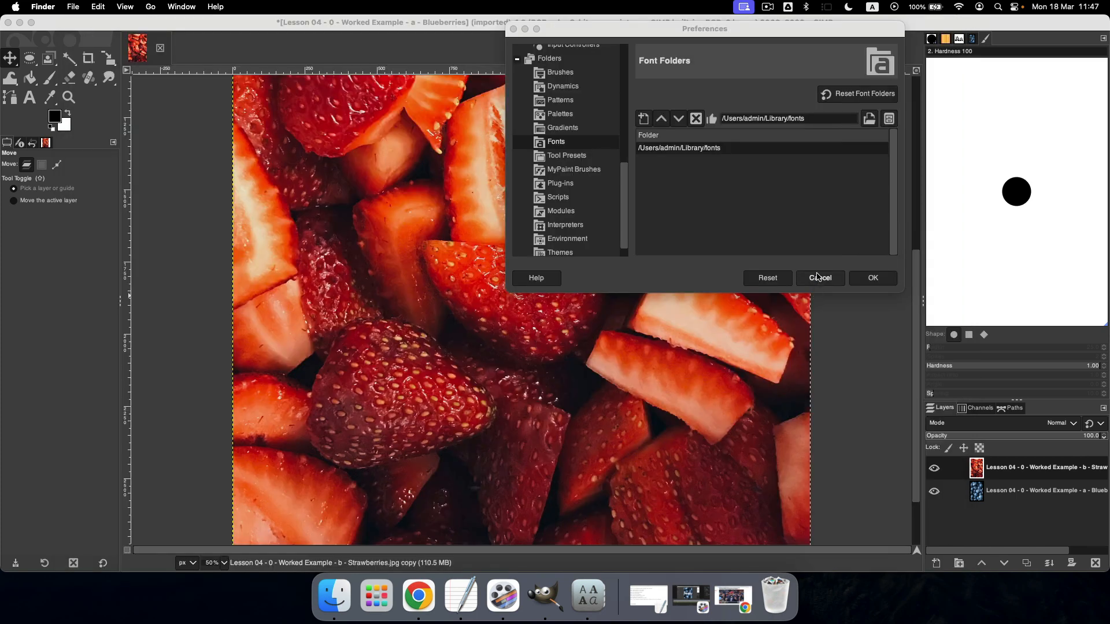
{"action": "left_click", "coordinate": [863, 281]}
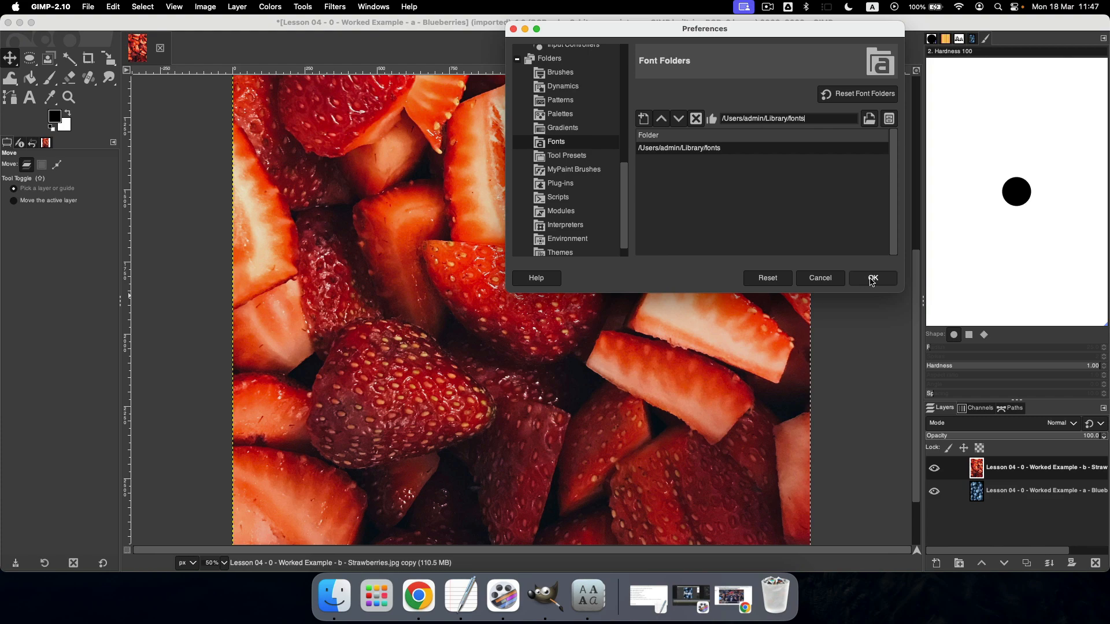
{"action": "left_click", "coordinate": [873, 280]}
- Switch to Font Book, preview the Grand Hotel typeface as an enlarged sample sentence, and open the Plasma Drip (BRK) preview
{"action": "left_click", "coordinate": [589, 596]}
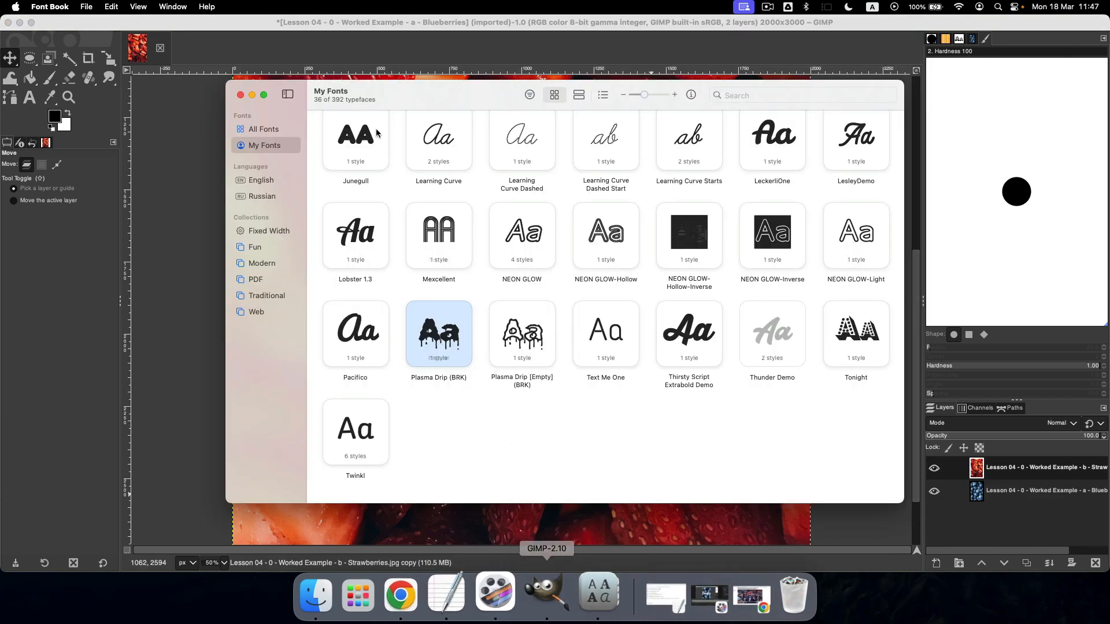
{"action": "scroll", "coordinate": [592, 286], "scroll_direction": "up", "scroll_amount": 5}
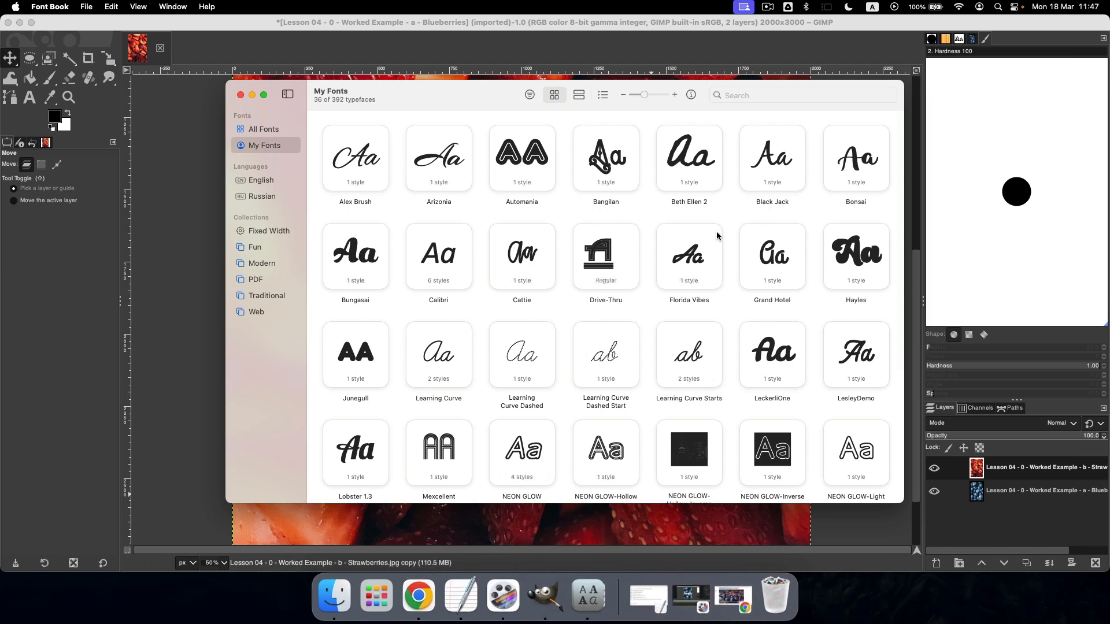
{"action": "double_click", "coordinate": [760, 254]}
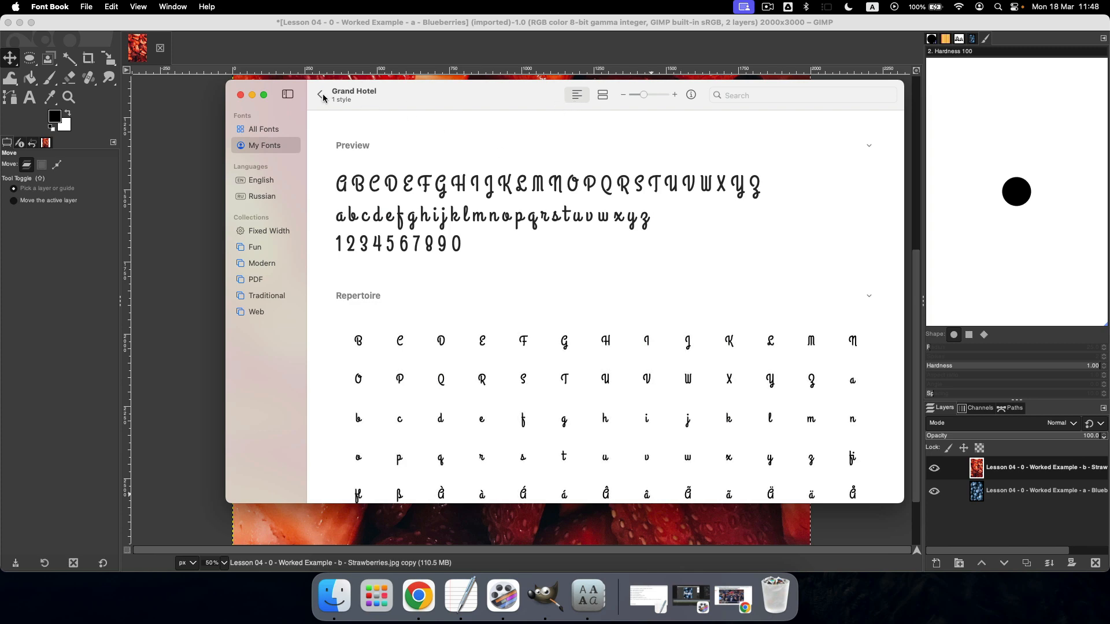
{"action": "left_click", "coordinate": [602, 96]}
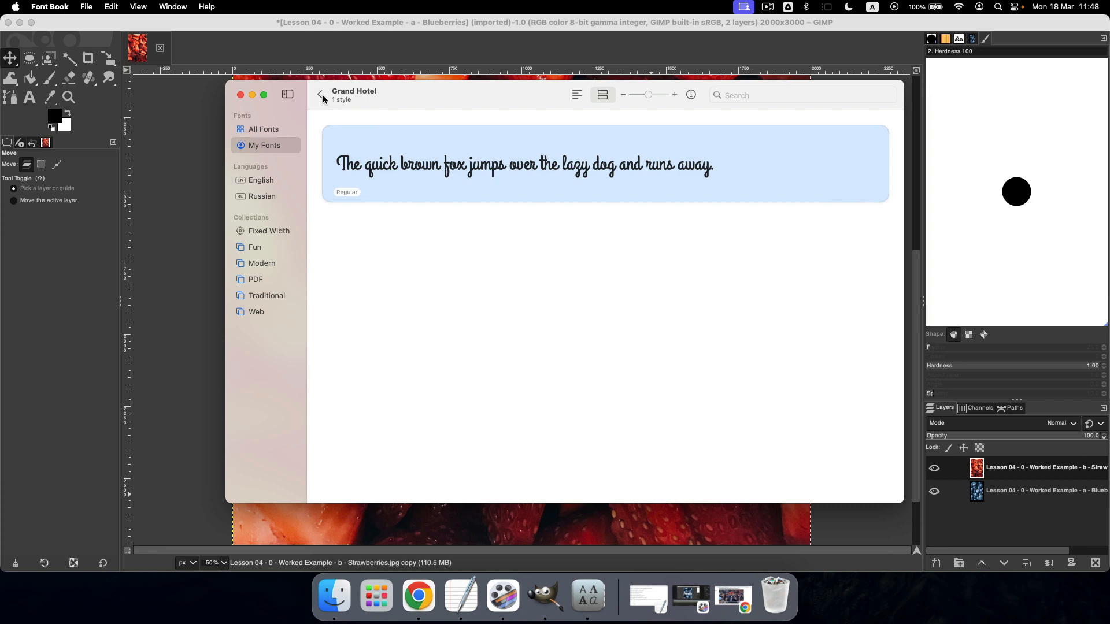
{"action": "left_click_drag", "start_coordinate": [648, 95], "coordinate": [668, 95]}
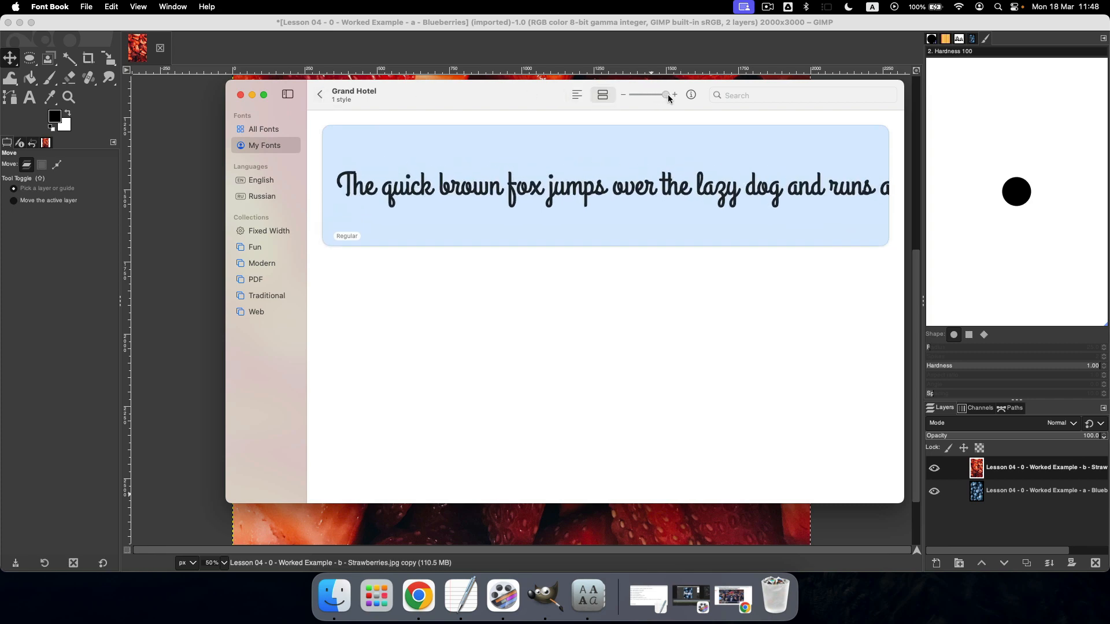
{"action": "left_click", "coordinate": [321, 97]}
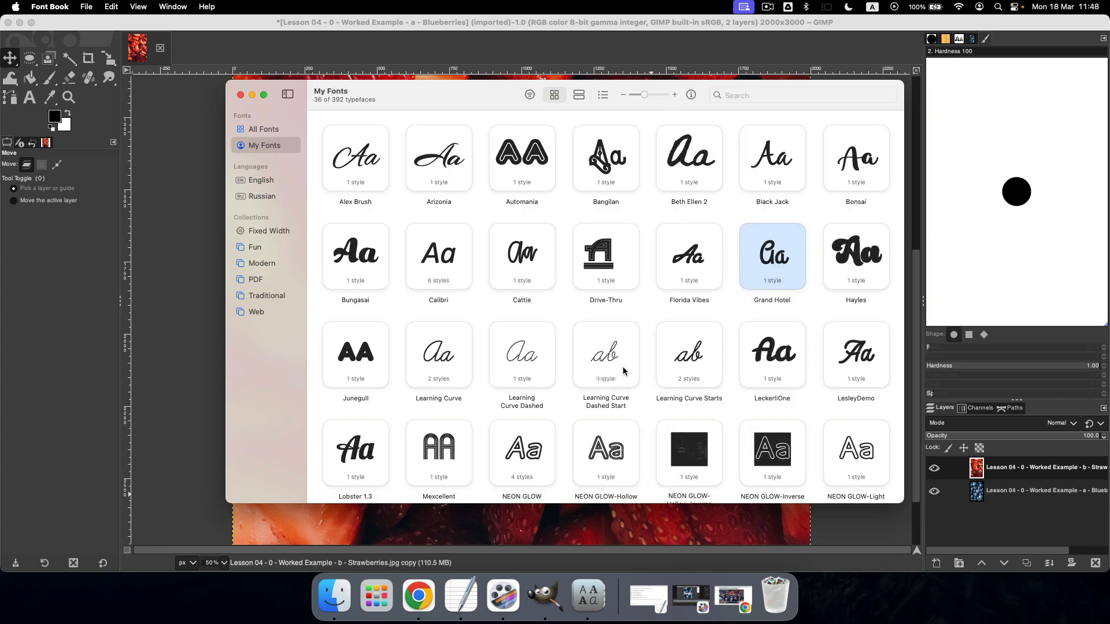
{"action": "scroll", "coordinate": [769, 365], "scroll_direction": "down", "scroll_amount": 5}
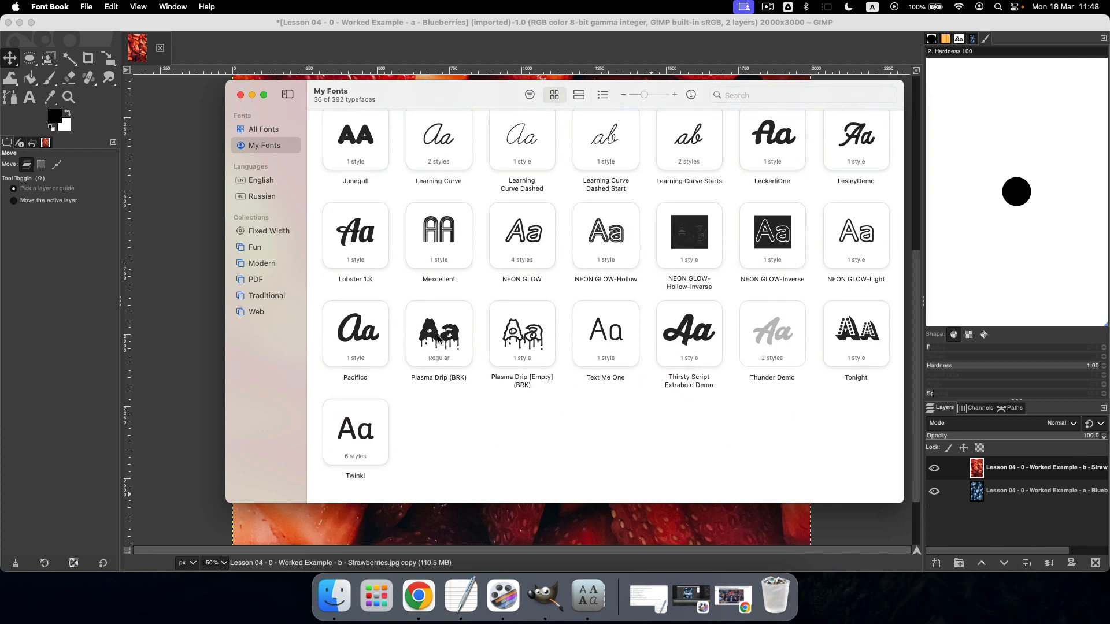
{"action": "double_click", "coordinate": [438, 338]}
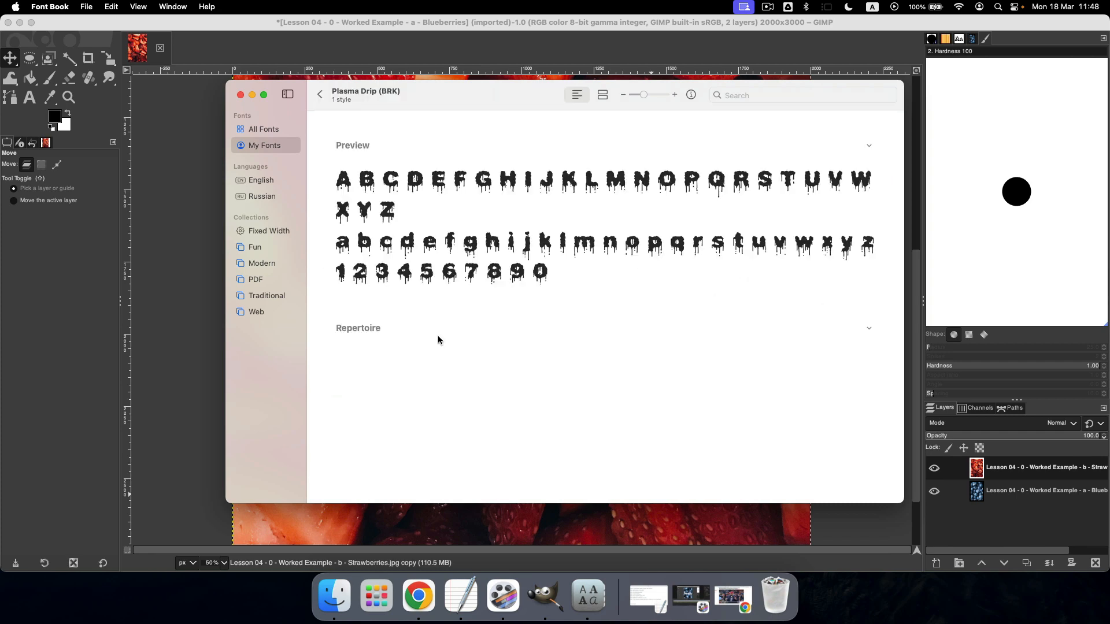
- Preview Plasma Drip (BRK) and Lobster 1.3 as sample sentences, and close Font Book to return to GIMP
{"action": "left_click", "coordinate": [604, 95]}
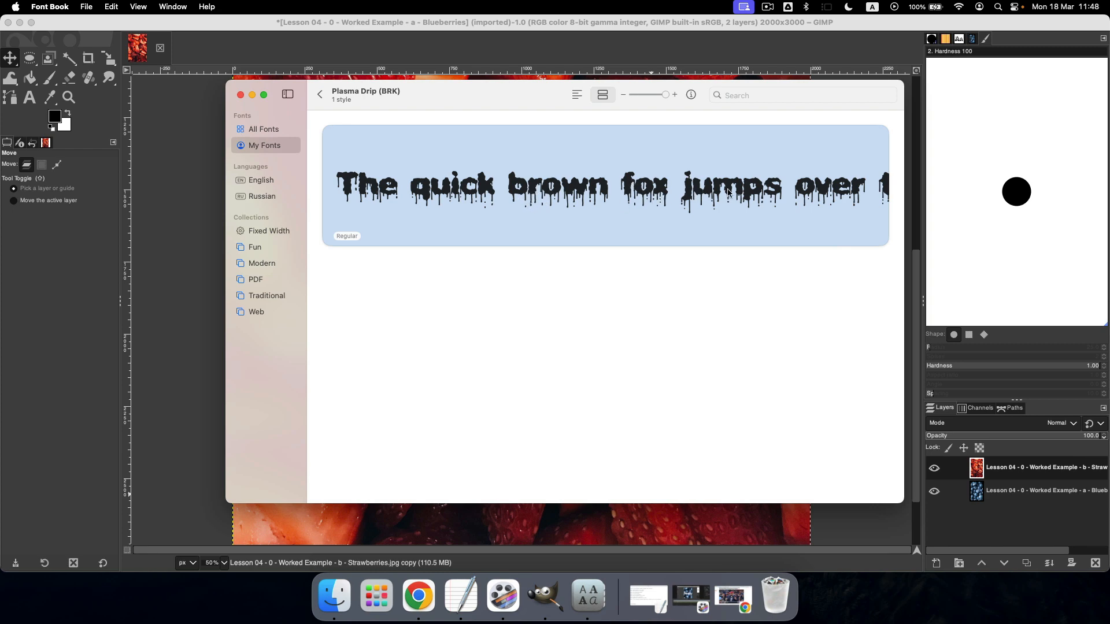
{"action": "left_click", "coordinate": [319, 94]}
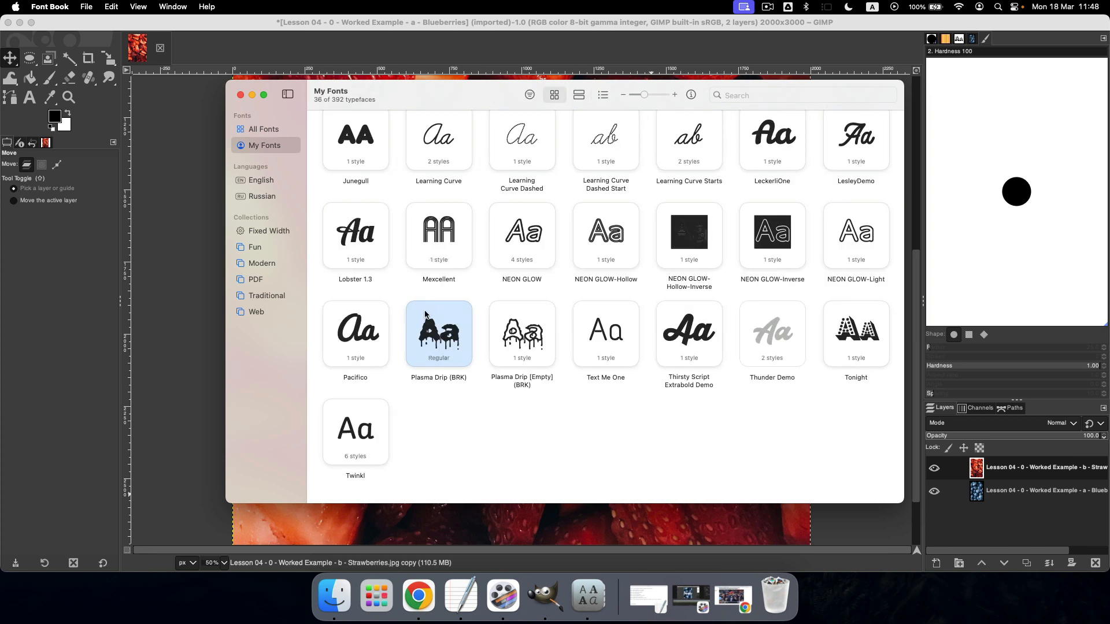
{"action": "double_click", "coordinate": [353, 237]}
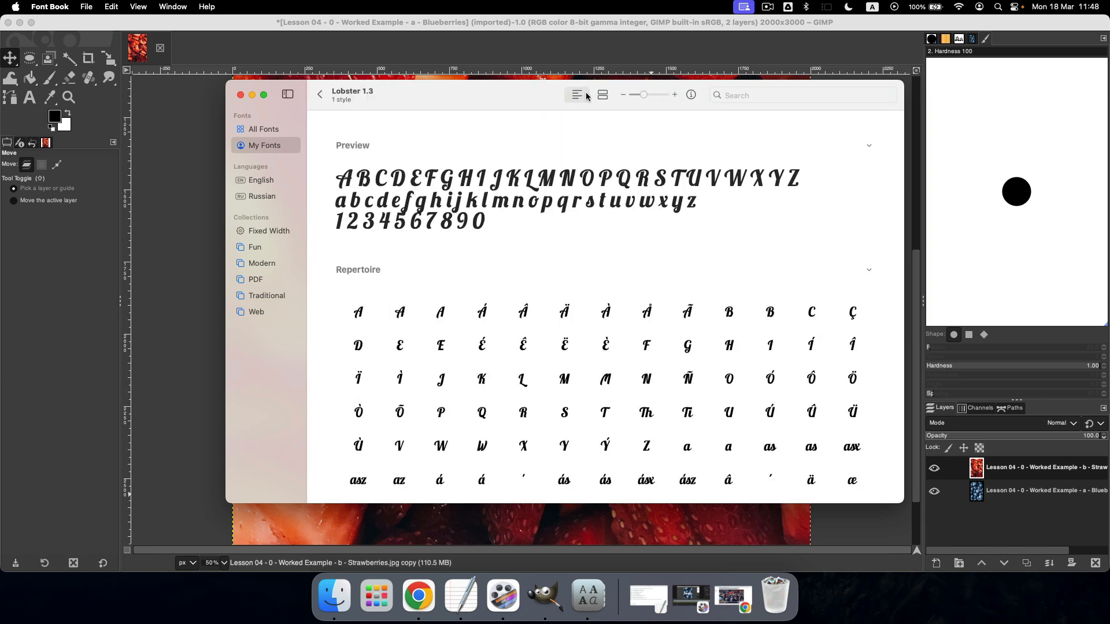
{"action": "left_click", "coordinate": [601, 95]}
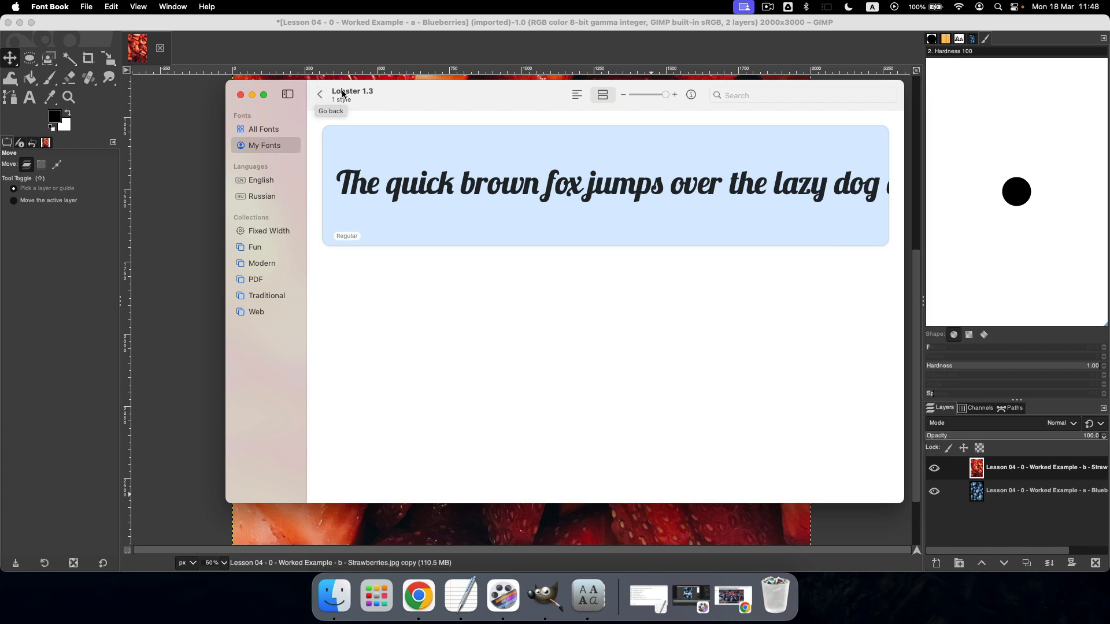
{"action": "left_click", "coordinate": [240, 96]}
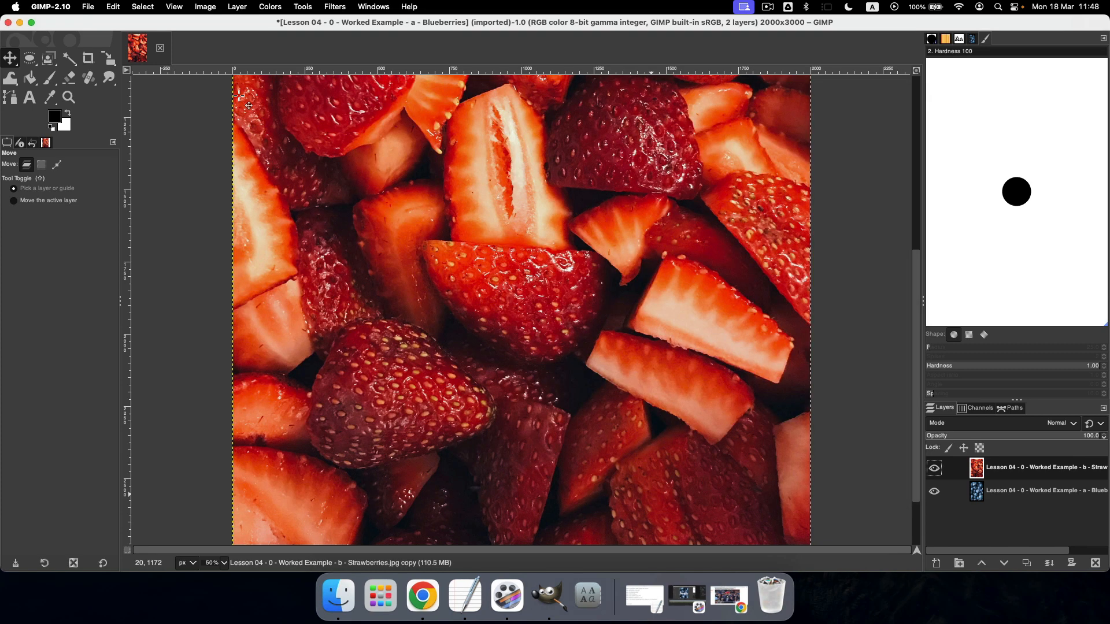
- Add the text "Healthy" in the Lobster 1.3 font, starting near the left edge of the strawberries image
{"action": "left_click", "coordinate": [30, 98]}
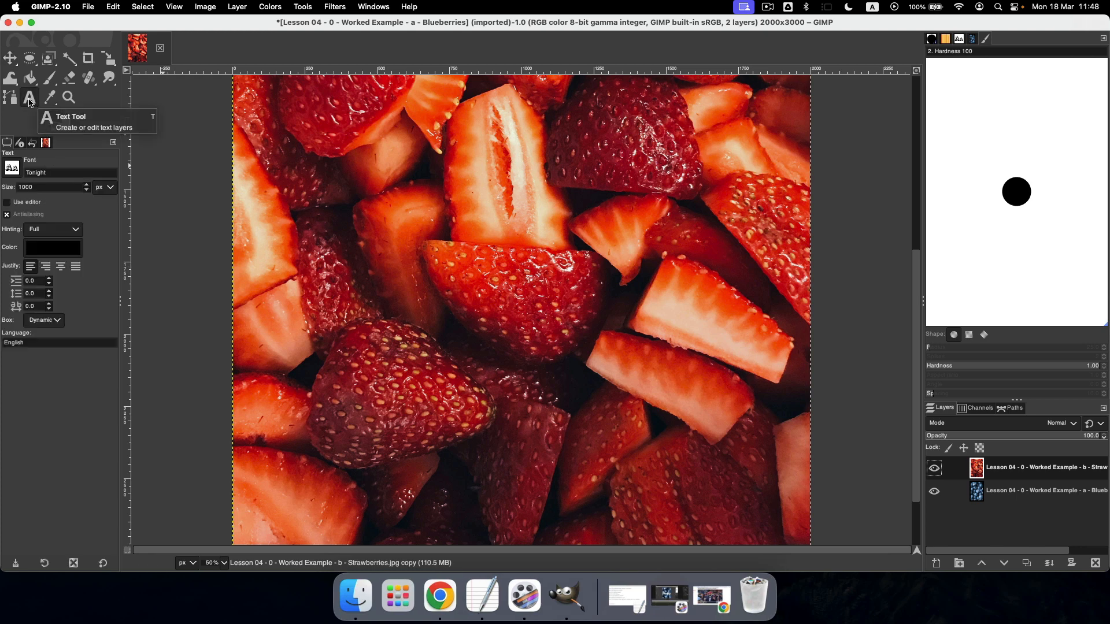
{"action": "left_click", "coordinate": [252, 167]}
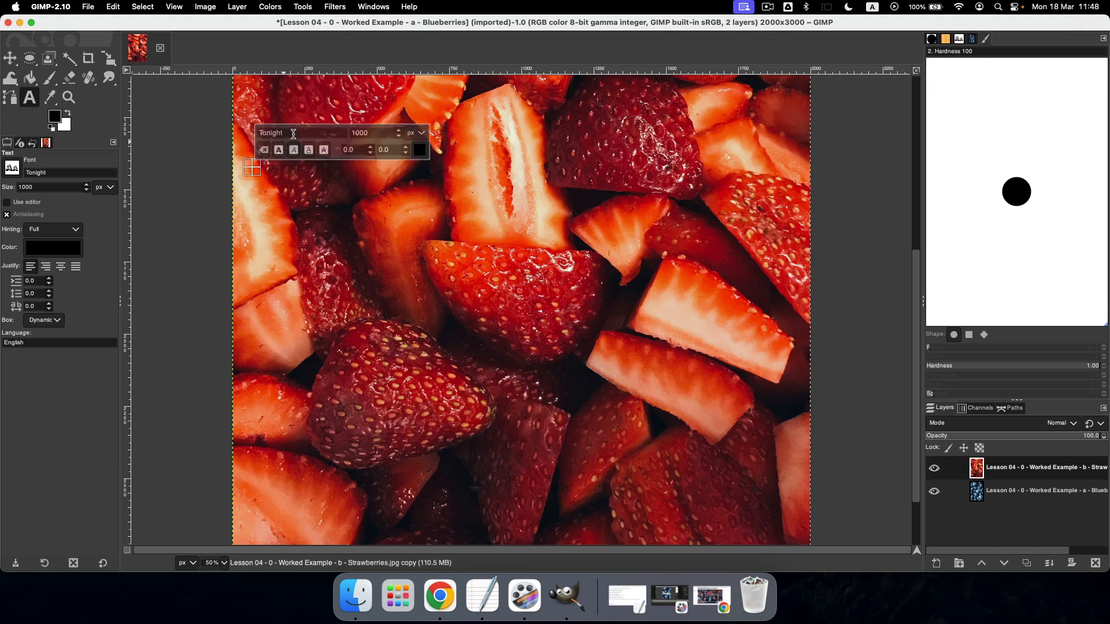
{"action": "left_click_drag", "start_coordinate": [294, 134], "coordinate": [225, 131]}
{"action": "type", "text": "Lo"}
{"action": "key", "text": "BackSpace"}
{"action": "key", "text": "BackSpace"}
{"action": "key", "text": "BackSpace"}
{"action": "type", "text": "lol"}
{"action": "key", "text": "BackSpace"}
{"action": "key", "text": "BackSpace"}
{"action": "key", "text": "BackSpace"}
{"action": "type", "text": "Lob"}
{"action": "left_click", "coordinate": [253, 168]}
{"action": "type", "text": "H"}
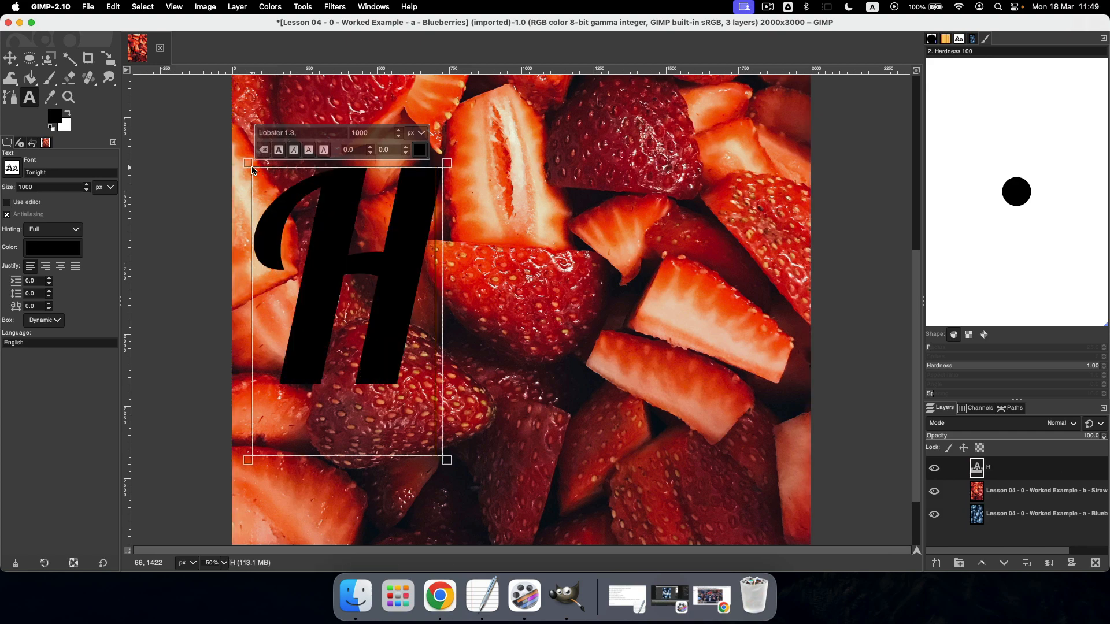
{"action": "type", "text": "ealthy"}
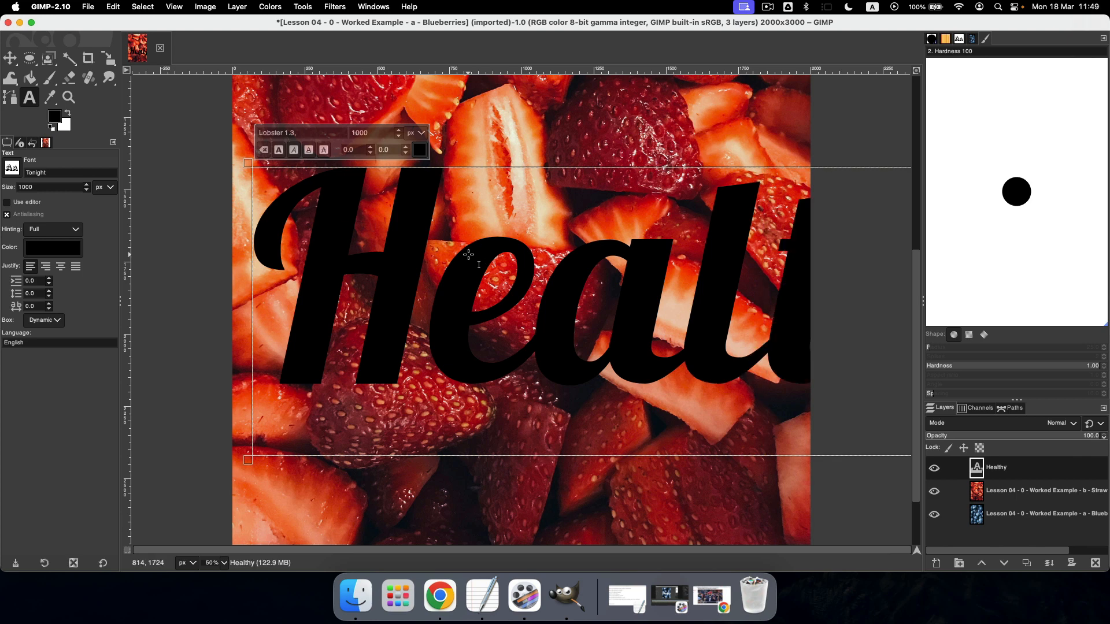
- Set the whole word "Healthy" to a size of 500 px and colour it white
{"action": "key", "text": "super+a"}
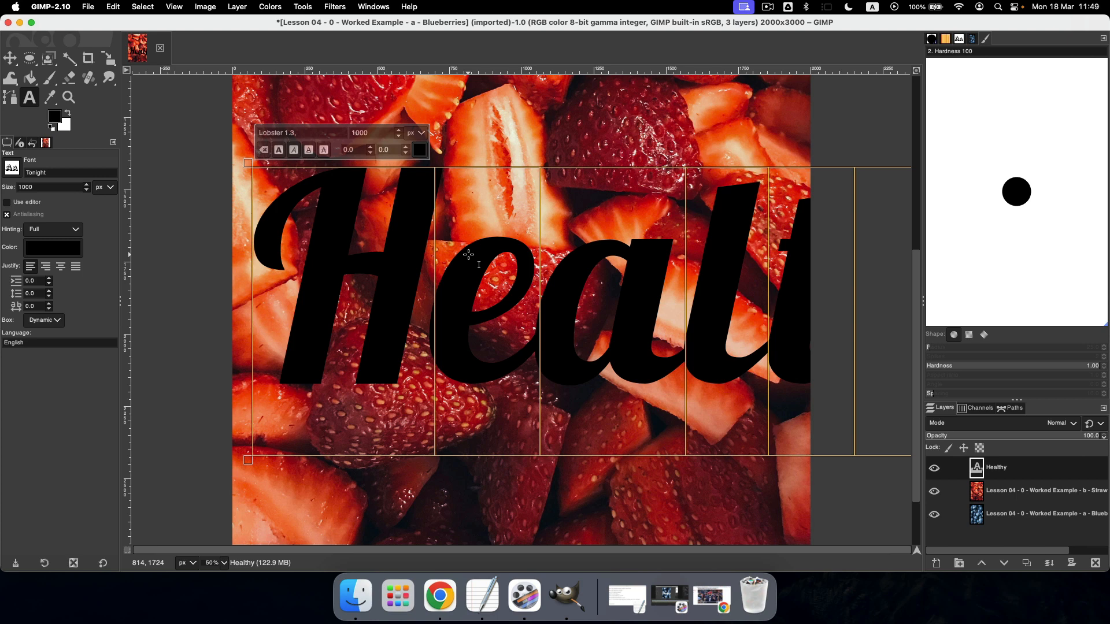
{"action": "left_click", "coordinate": [363, 132]}
{"action": "type", "text": "500"}
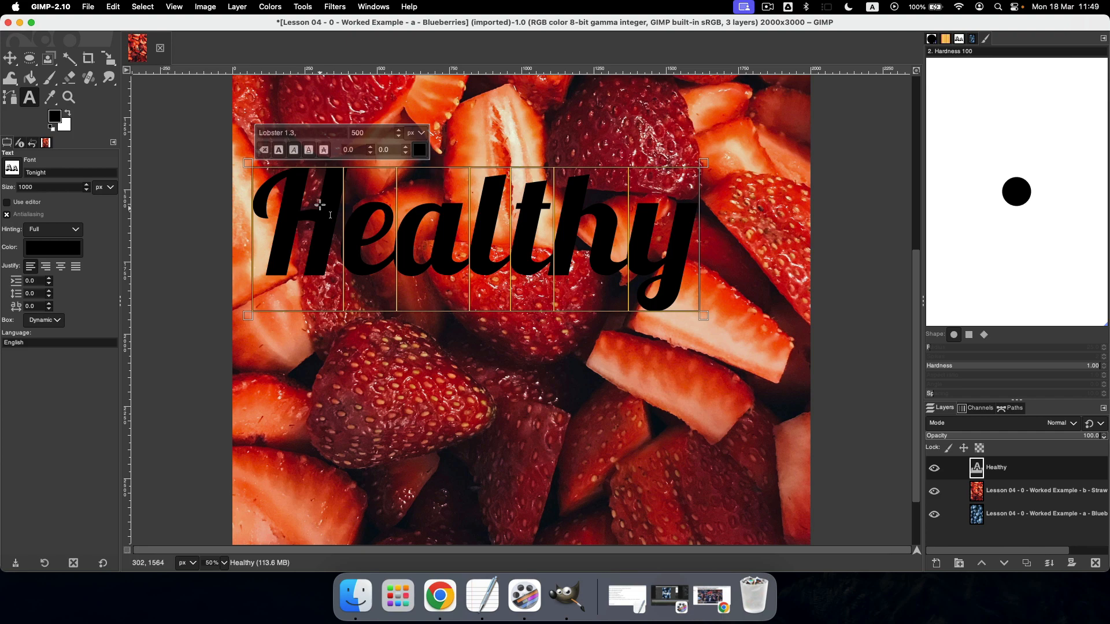
{"action": "left_click", "coordinate": [422, 152]}
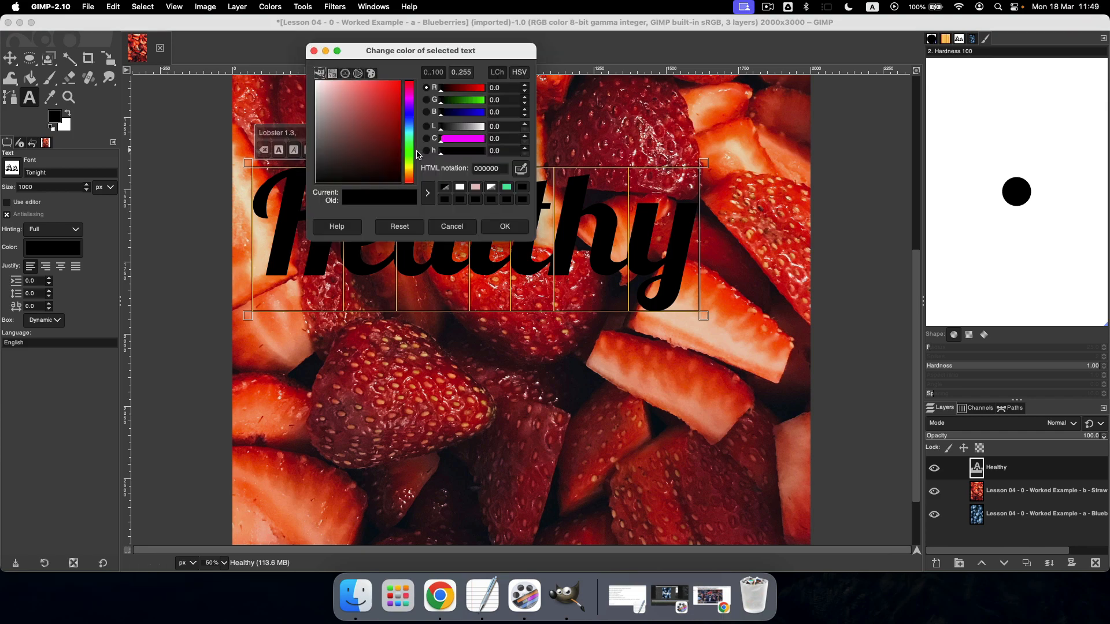
{"action": "left_click", "coordinate": [318, 83]}
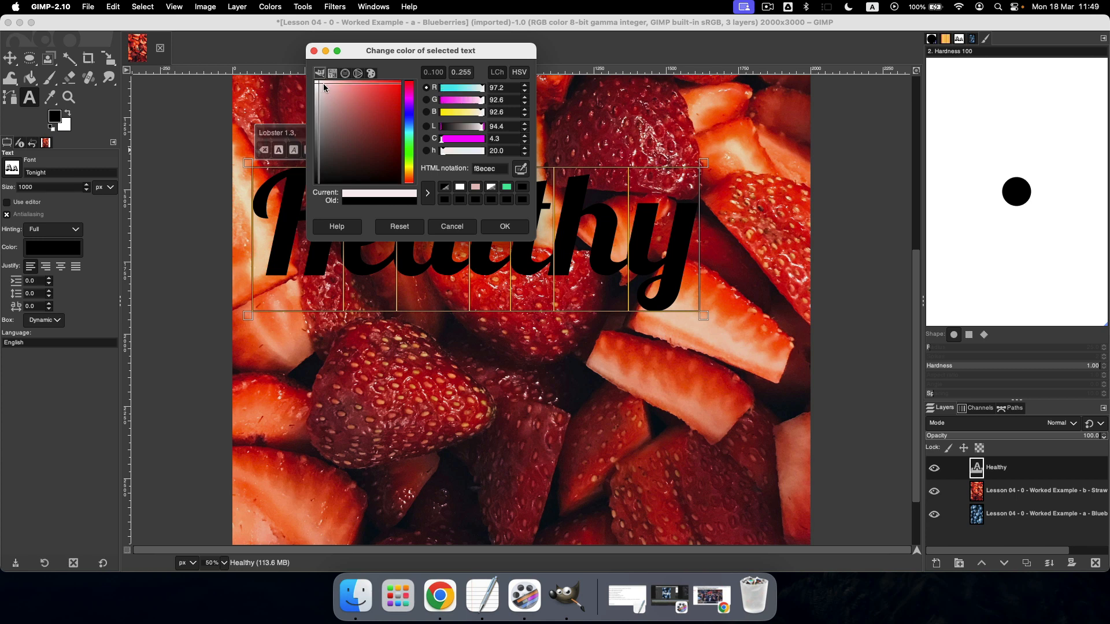
{"action": "left_click_drag", "start_coordinate": [318, 86], "coordinate": [307, 77]}
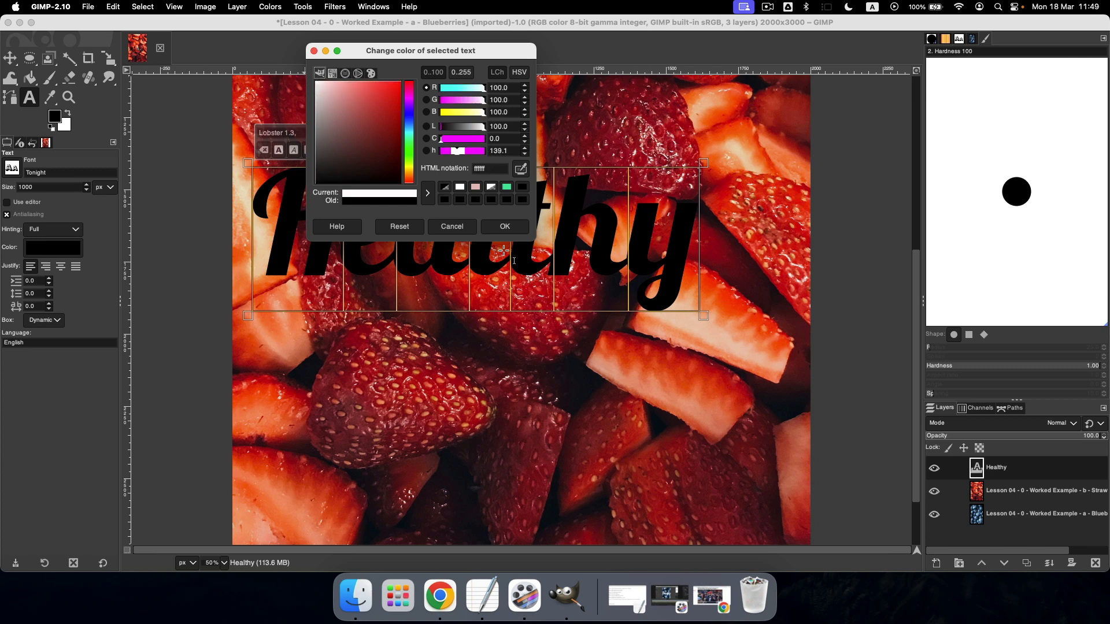
{"action": "left_click", "coordinate": [500, 227]}
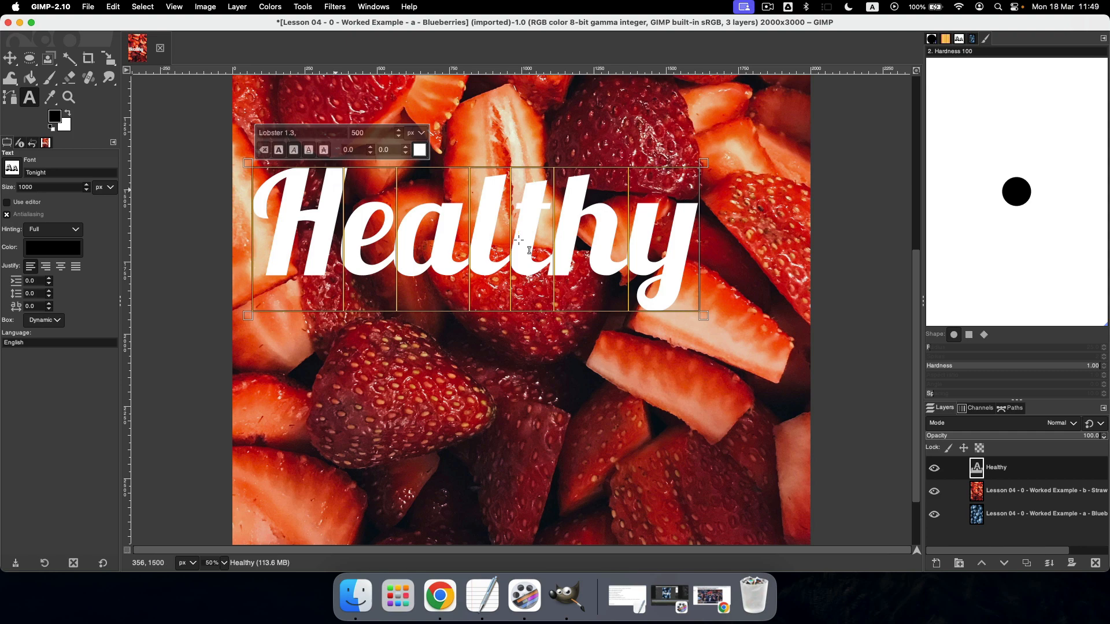
- Delete all the characters of "Healthy" from the text layer
{"action": "key", "text": "super+a"}
{"action": "key", "text": "BackSpace"}
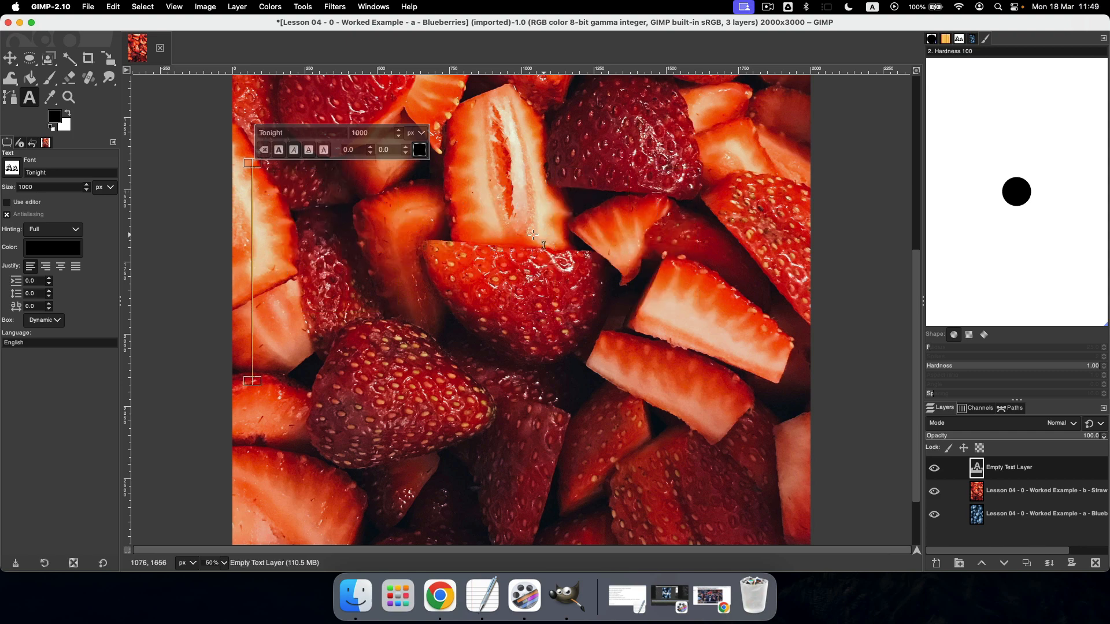
{"action": "type", "text": "H"}
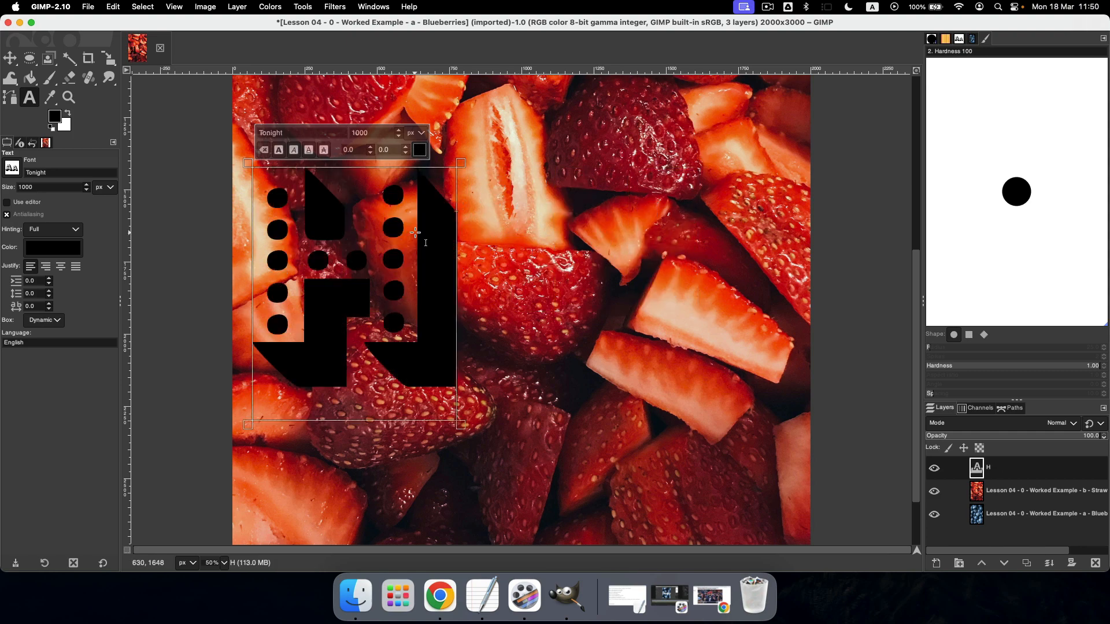
{"action": "key", "text": "BackSpace"}
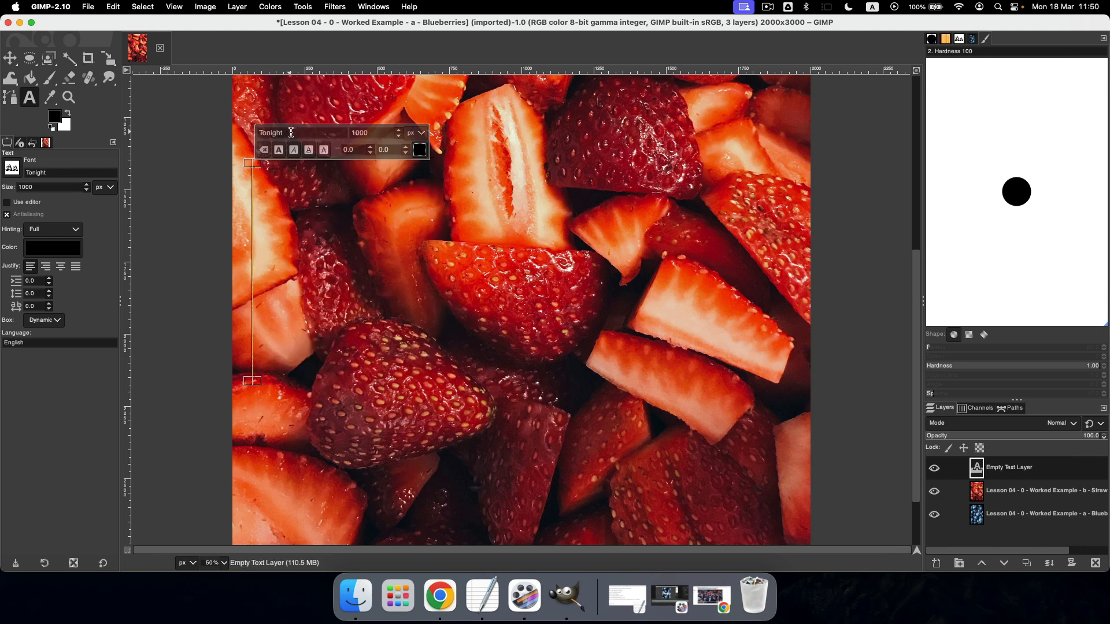
- Add a capital "H" in Lobster 1.3 near the left edge of the strawberries image and colour it white
{"action": "left_click_drag", "start_coordinate": [292, 132], "coordinate": [250, 129]}
{"action": "type", "text": "Lobster 1.3"}
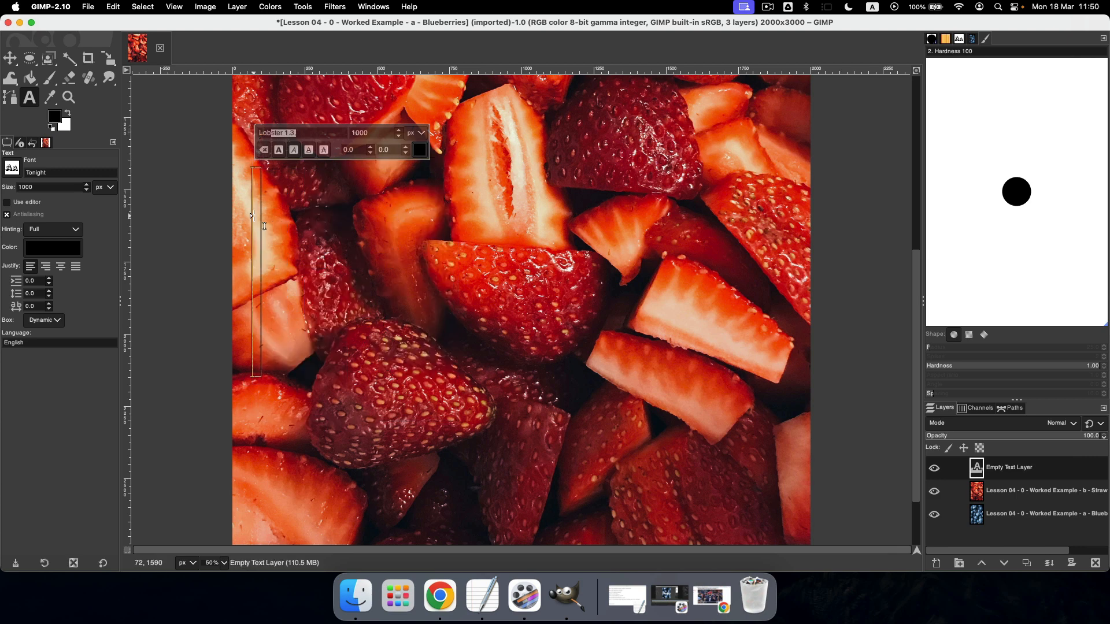
{"action": "left_click", "coordinate": [261, 223]}
{"action": "type", "text": "H"}
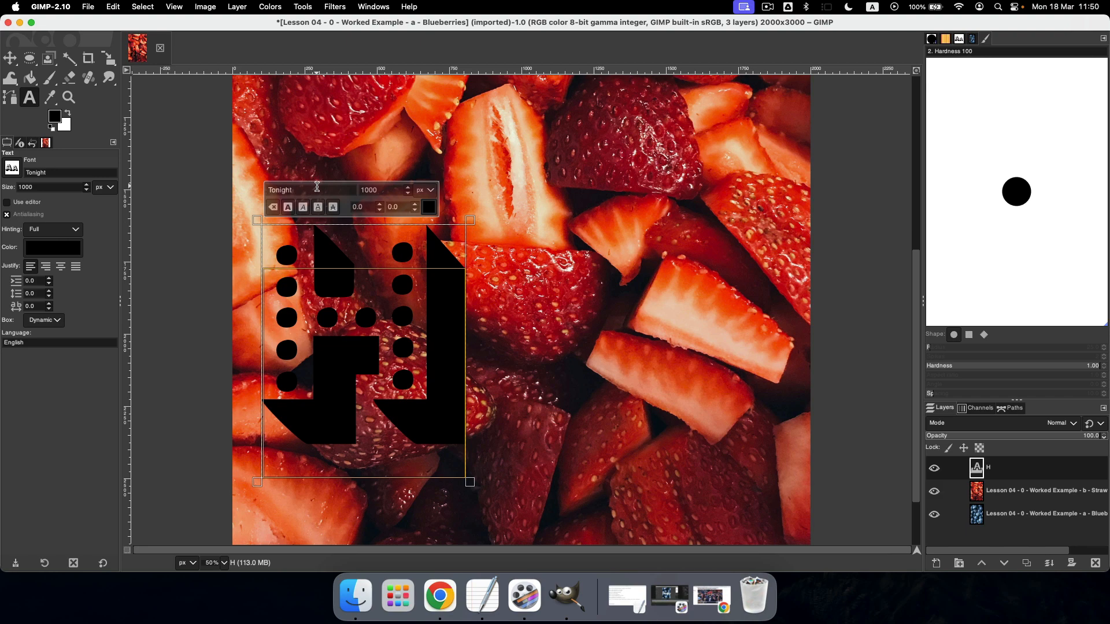
{"action": "left_click_drag", "start_coordinate": [317, 187], "coordinate": [252, 185]}
{"action": "type", "text": "Lobster 1.3,"}
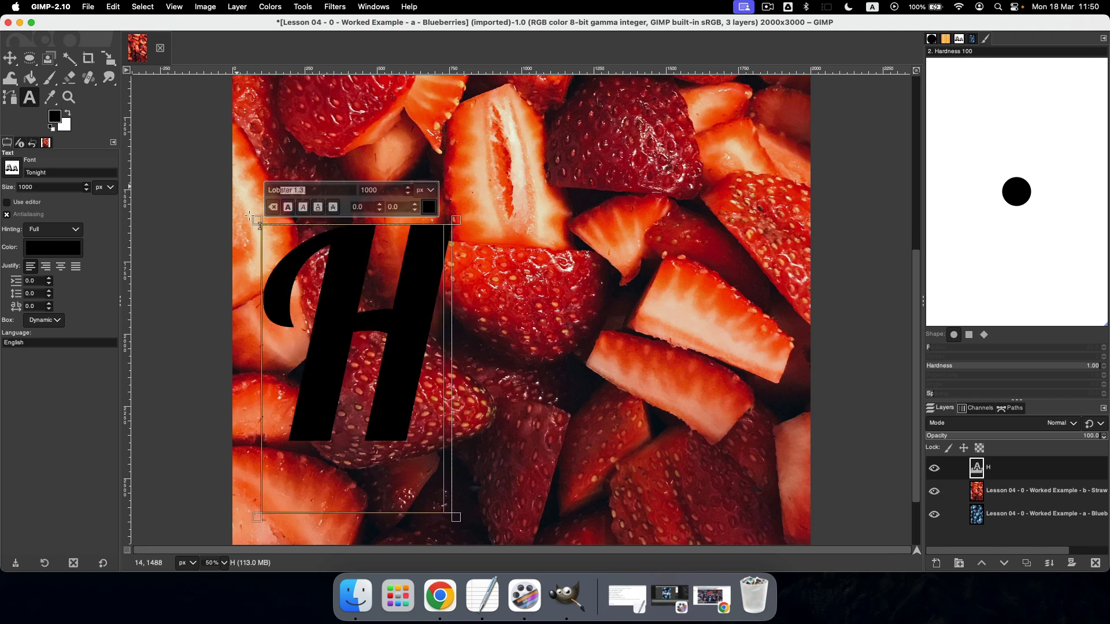
{"action": "left_click", "coordinate": [429, 206]}
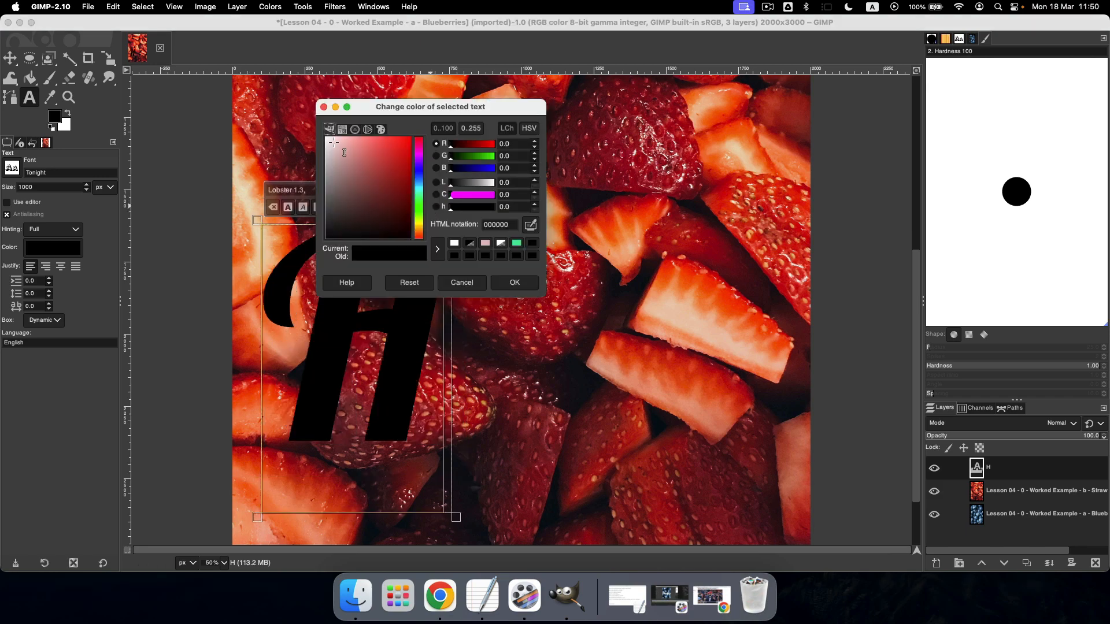
{"action": "left_click_drag", "start_coordinate": [358, 186], "coordinate": [315, 133]}
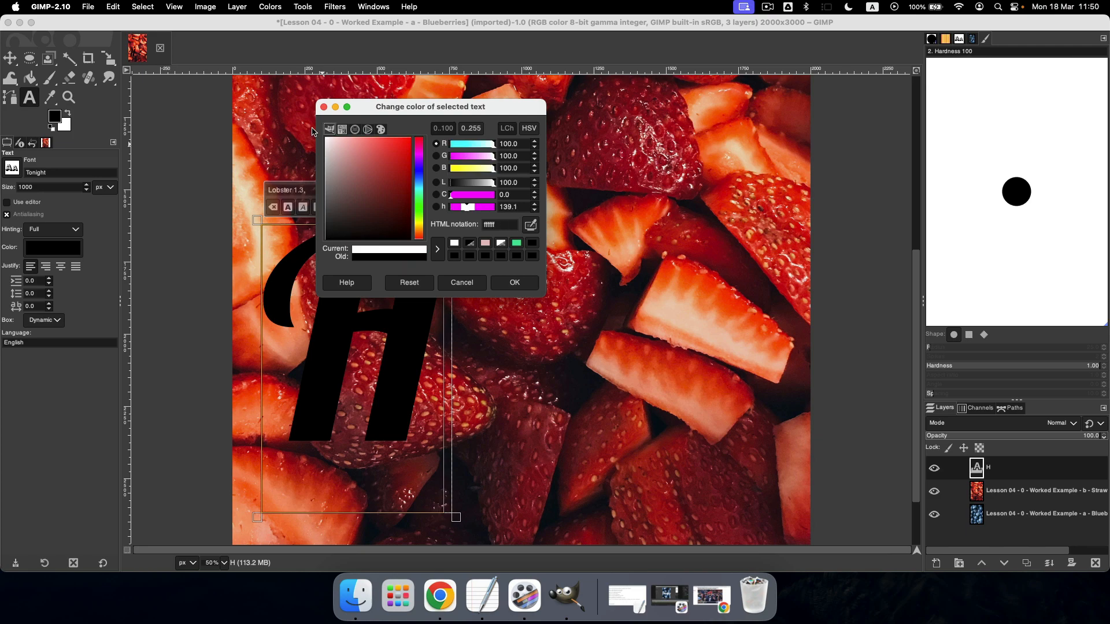
{"action": "left_click", "coordinate": [514, 283]}
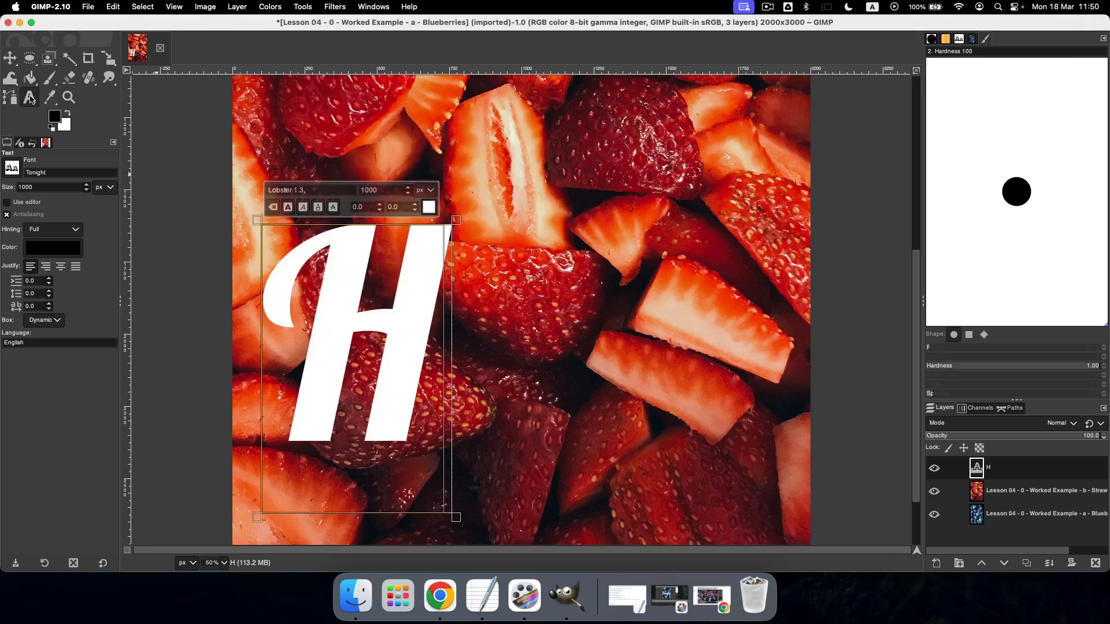
- Add a separate text layer reading "ealthy" to the right of the H, in Lobster 1.3 at 600 px
{"action": "left_click", "coordinate": [503, 288]}
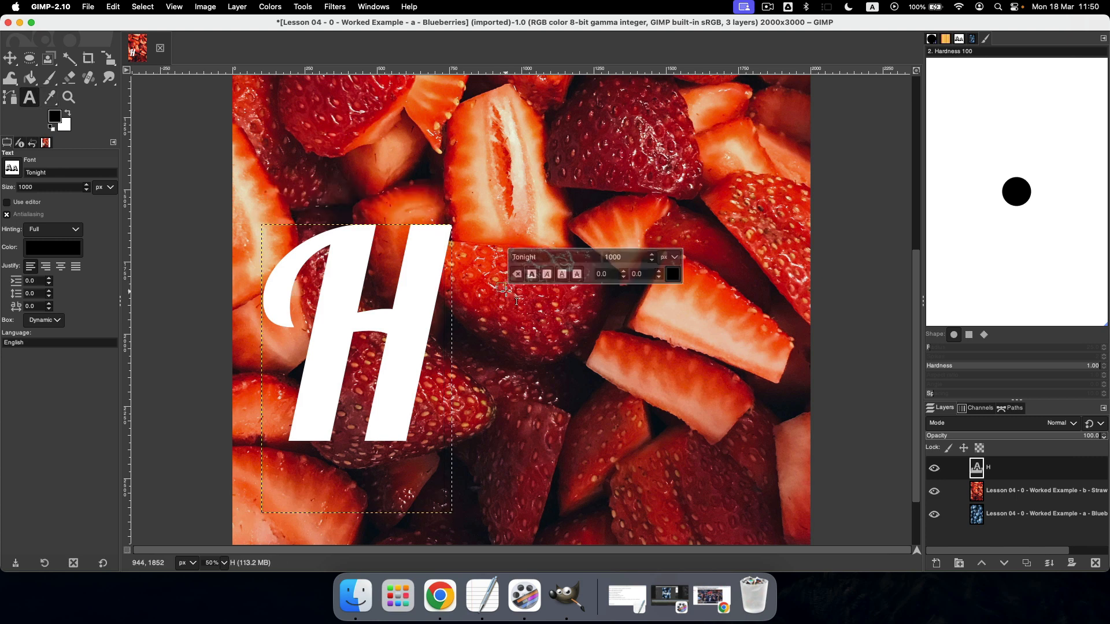
{"action": "type", "text": "ea"}
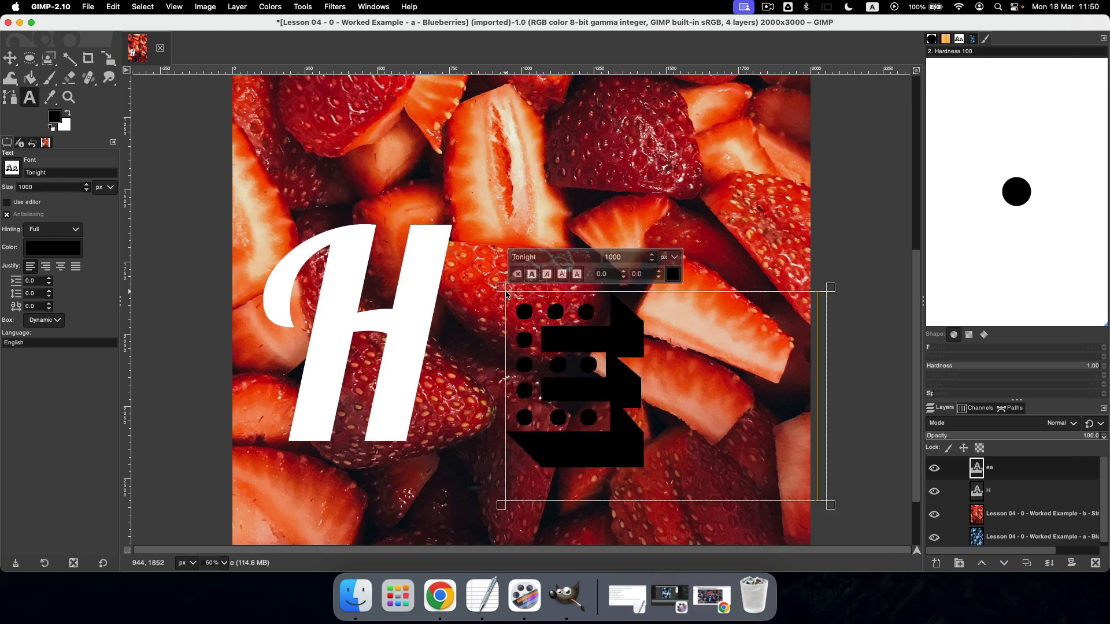
{"action": "type", "text": "lthy"}
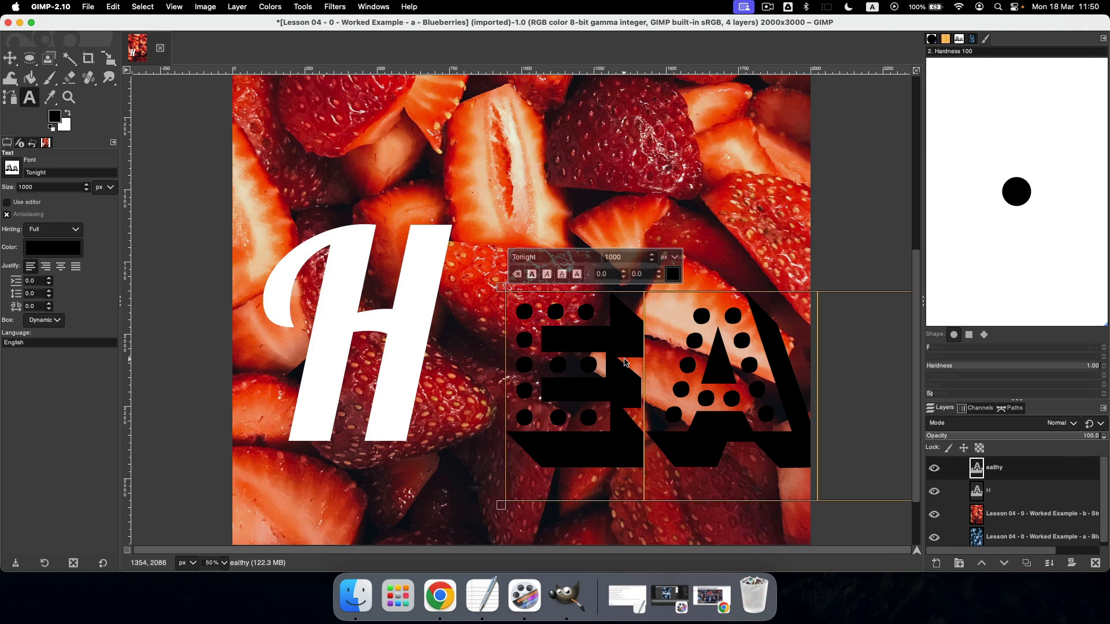
{"action": "left_click_drag", "start_coordinate": [559, 257], "coordinate": [484, 255]}
{"action": "type", "text": "Lobster 1.3"}
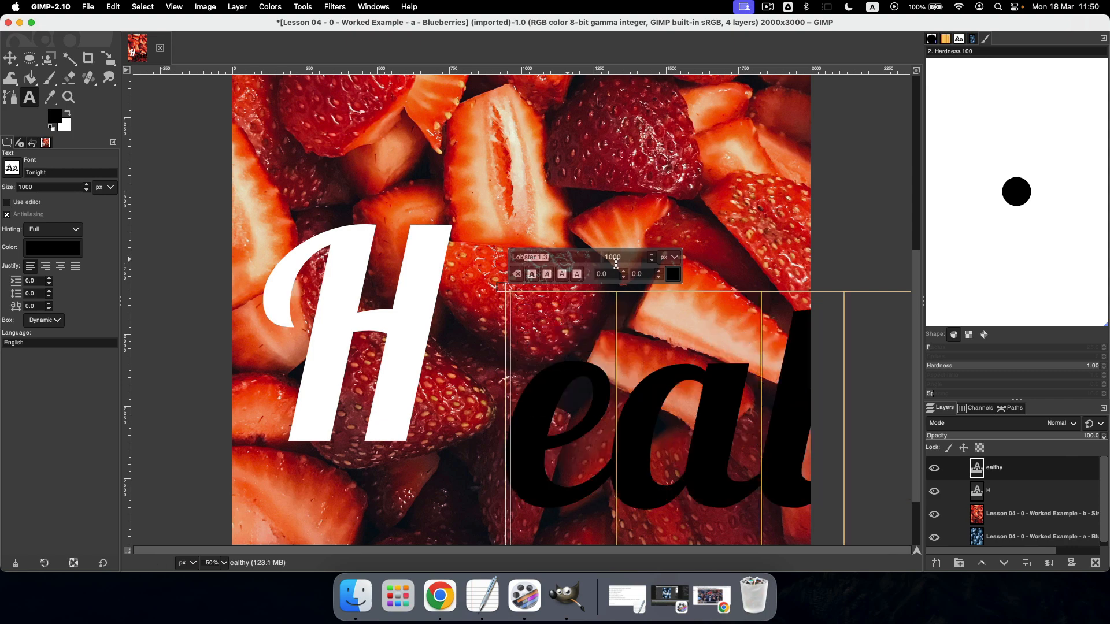
{"action": "key", "text": "Tab"}
{"action": "type", "text": "6"}
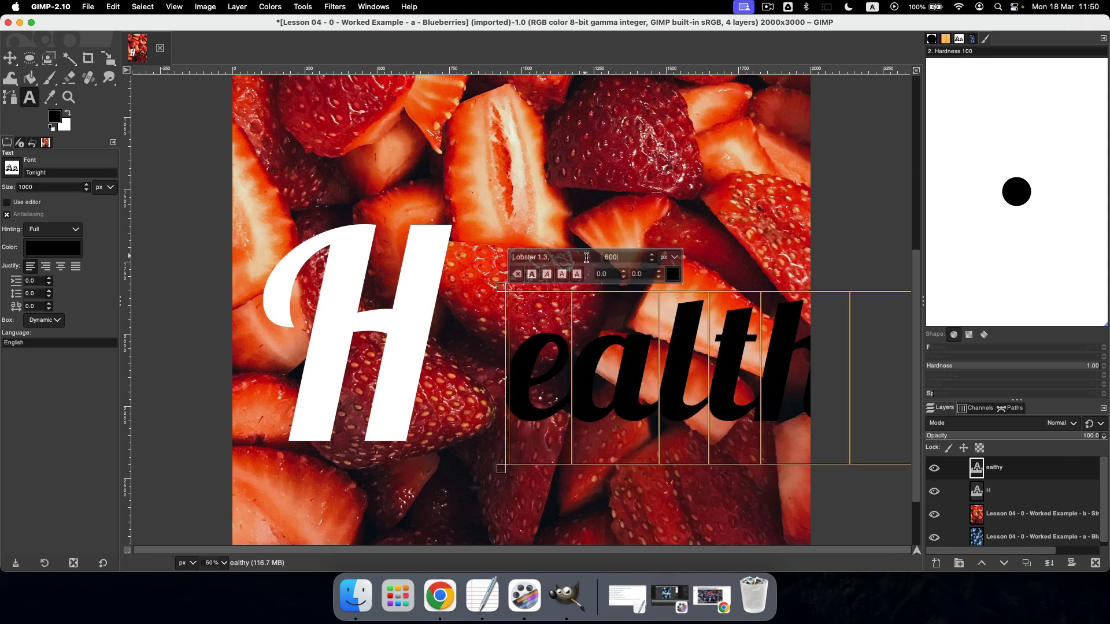
- Change the colour of the "ealthy" text to white
{"action": "left_click", "coordinate": [673, 275]}
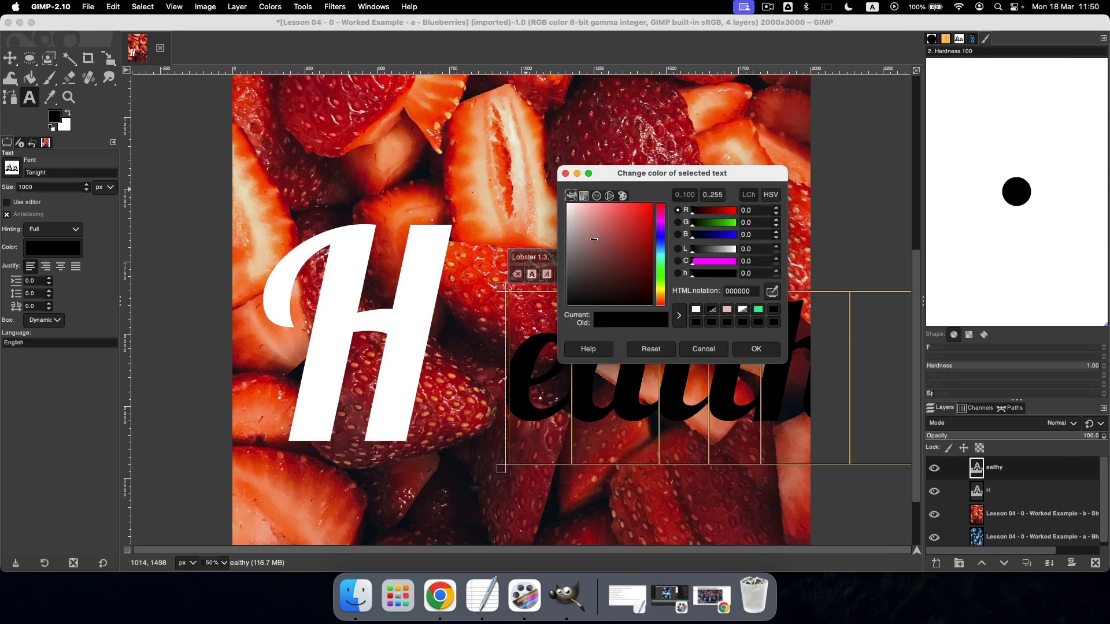
{"action": "left_click", "coordinate": [696, 310]}
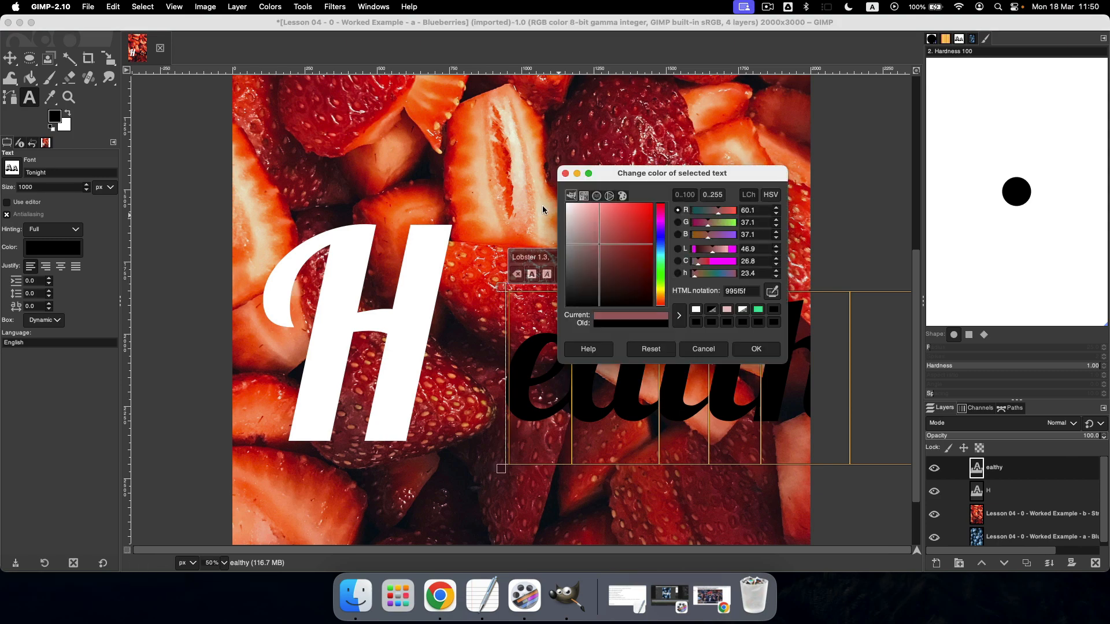
{"action": "left_click", "coordinate": [753, 348]}
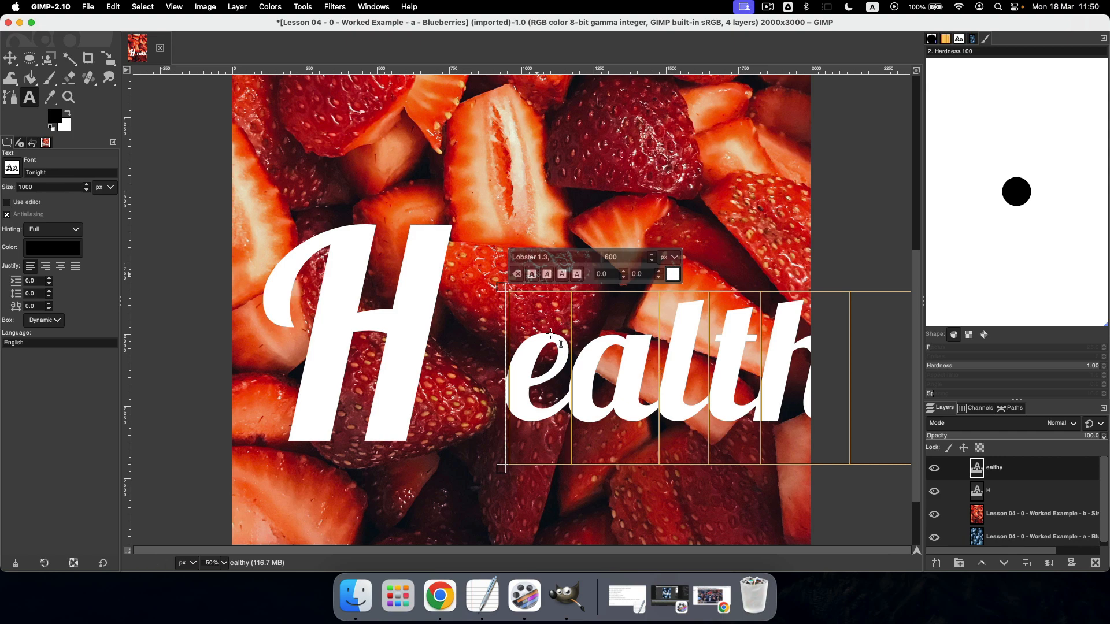
- Move "ealthy" down and left until its e meets the H's right leg, and select the H layer
{"action": "left_click", "coordinate": [10, 58]}
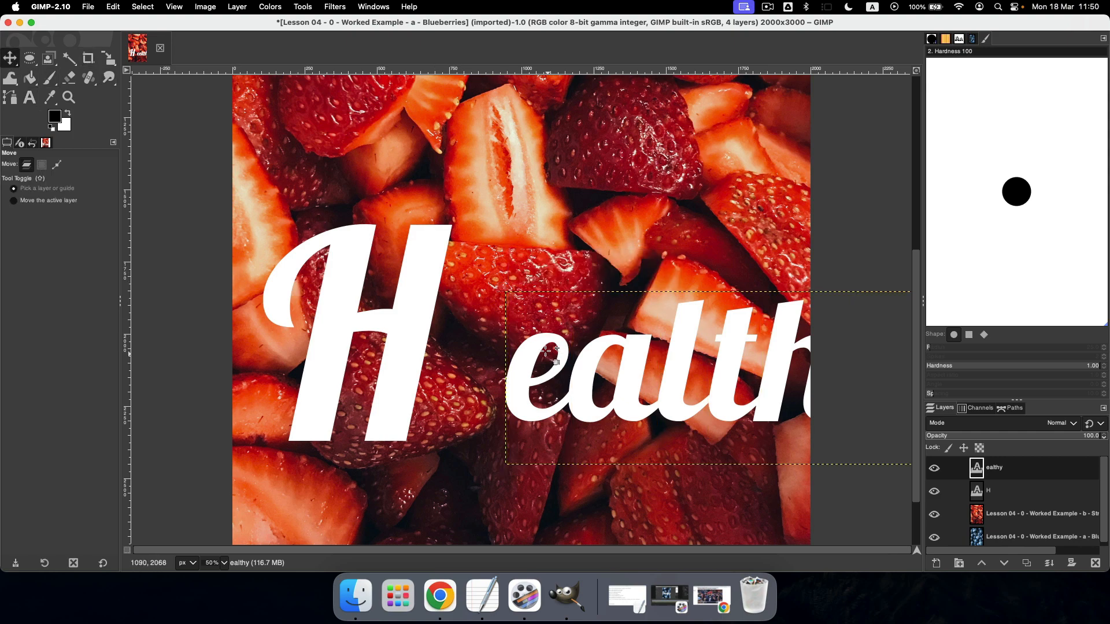
{"action": "left_click_drag", "start_coordinate": [533, 349], "coordinate": [423, 397]}
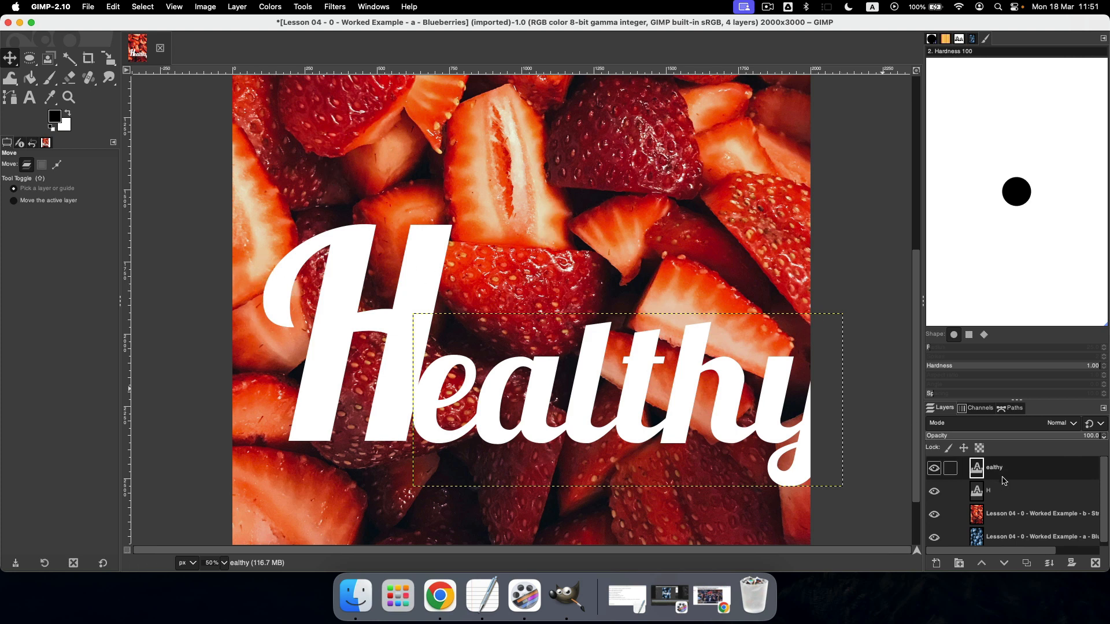
{"action": "left_click", "coordinate": [1012, 492]}
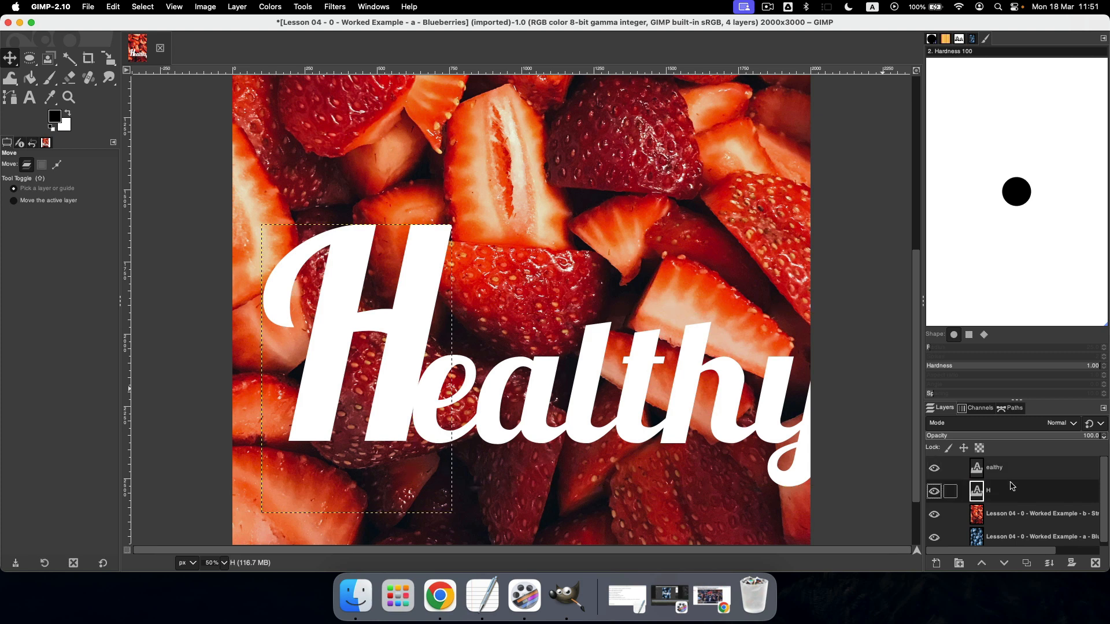
- Merge the "ealthy" text layer down into the H layer and rename the merged layer "Healthy"
{"action": "left_click", "coordinate": [1000, 475]}
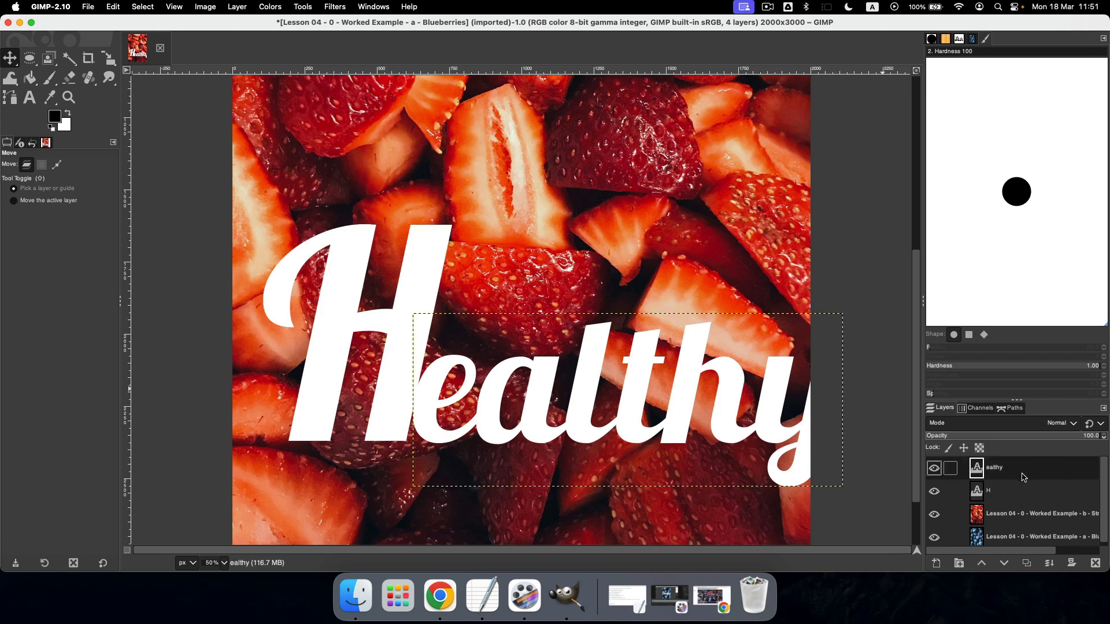
{"action": "left_click", "coordinate": [1017, 484]}
{"action": "left_click", "coordinate": [1017, 473]}
{"action": "right_click", "coordinate": [1017, 472]}
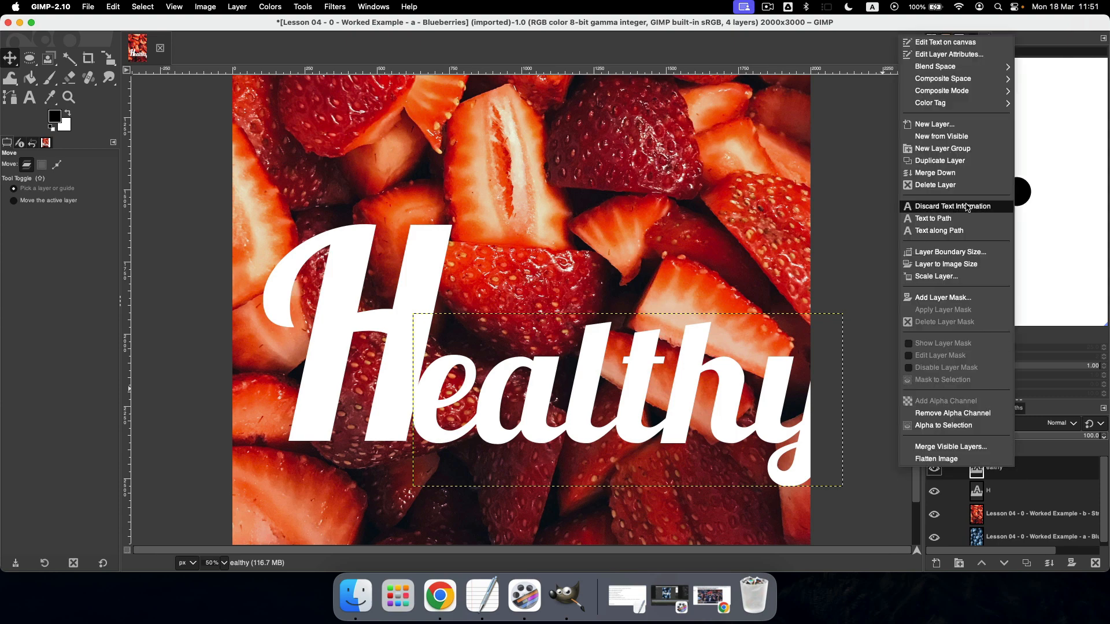
{"action": "left_click", "coordinate": [952, 174]}
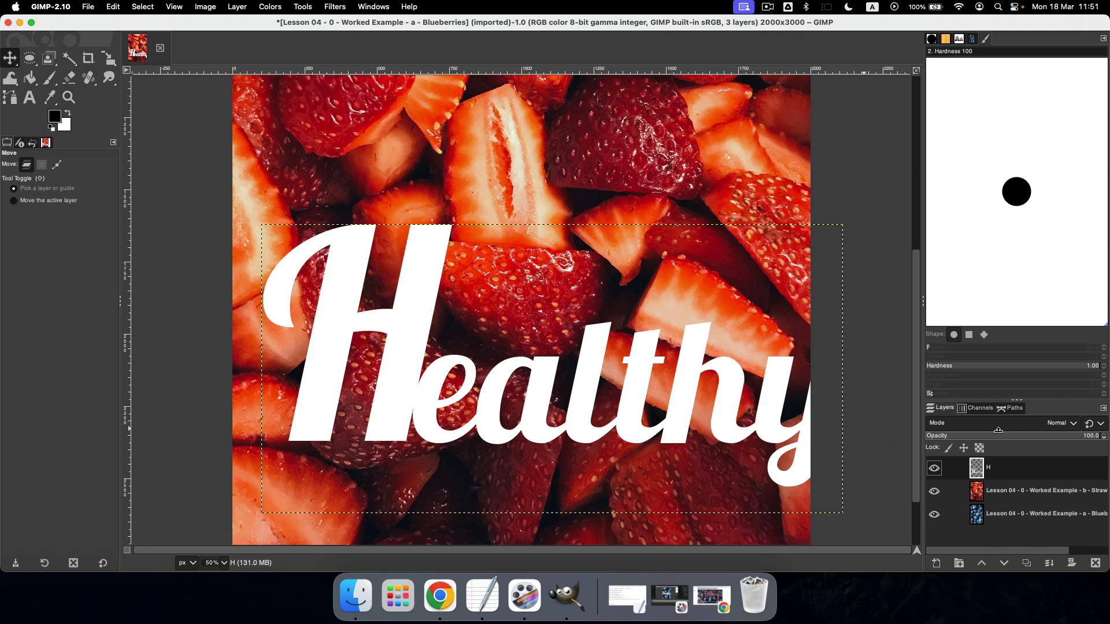
{"action": "right_click", "coordinate": [997, 470]}
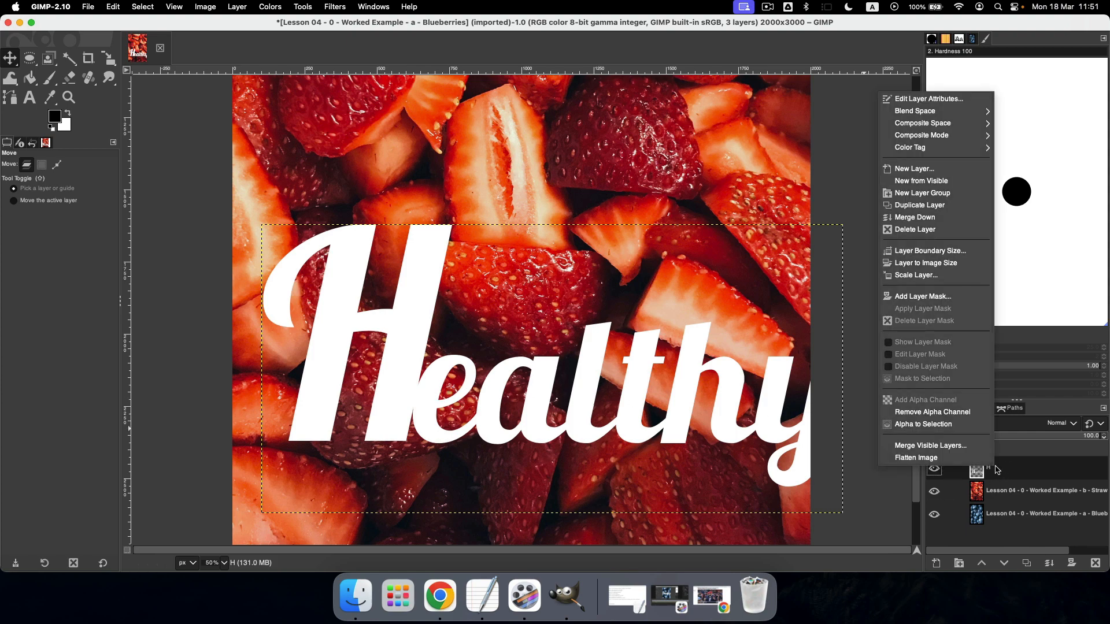
{"action": "left_click", "coordinate": [1009, 470]}
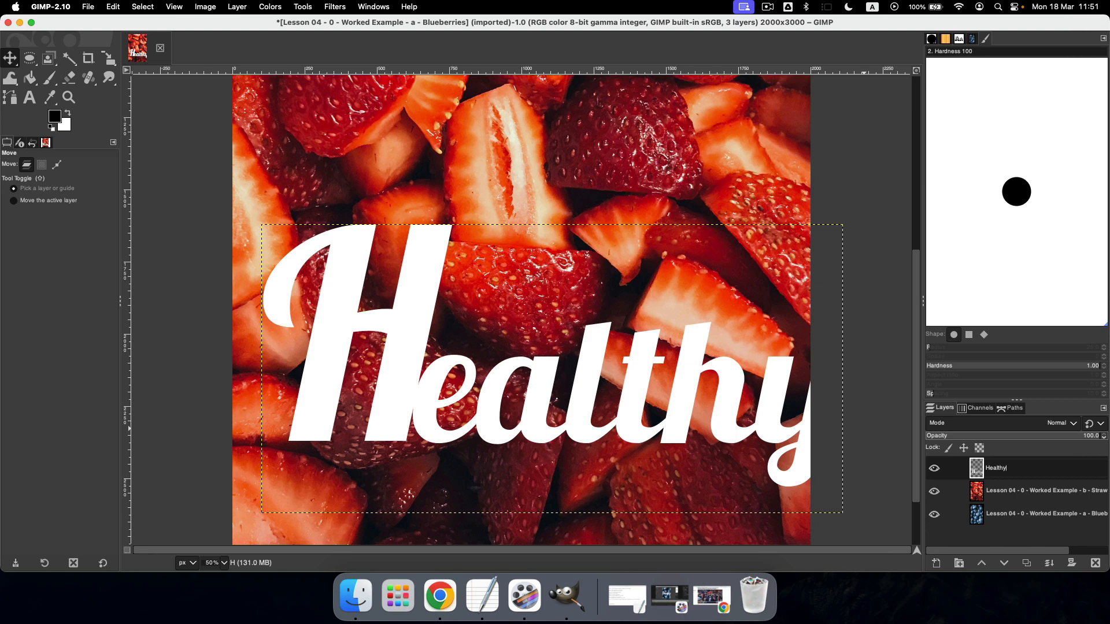
- Rename the strawberry image layer "Strawberries" and the blueberry image layer "Blueberries"
{"action": "left_click", "coordinate": [1017, 495]}
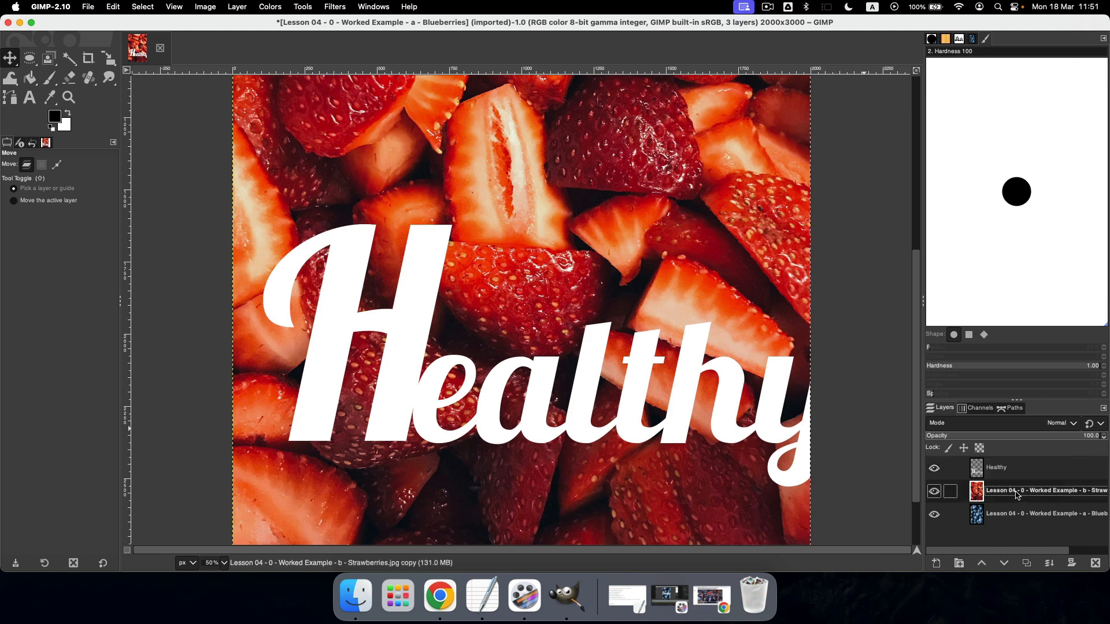
{"action": "double_click", "coordinate": [1018, 495]}
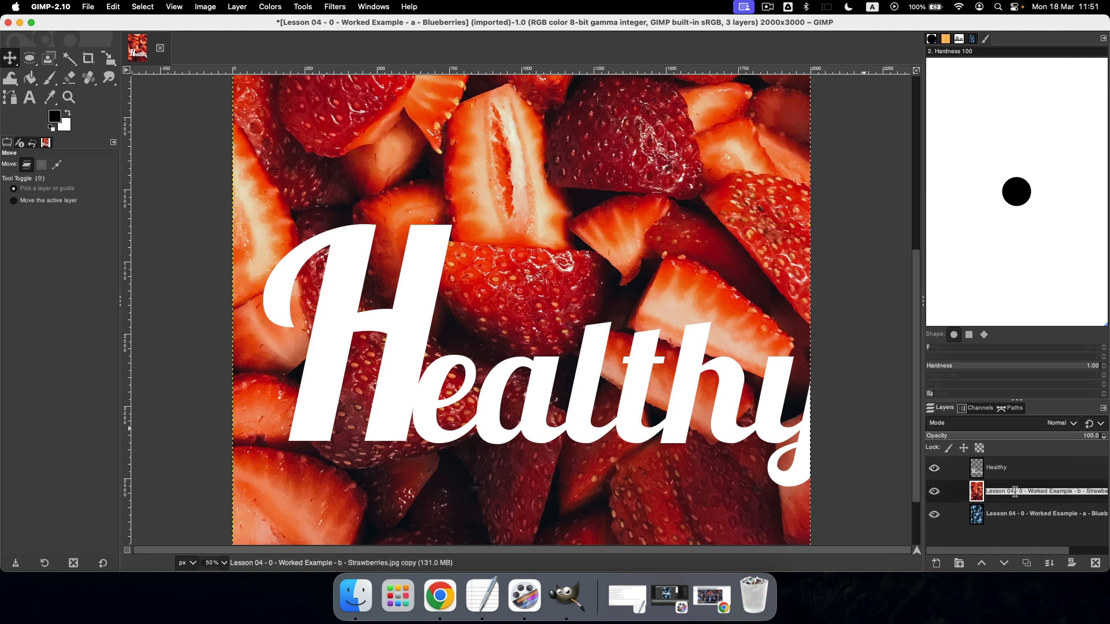
{"action": "type", "text": "St"}
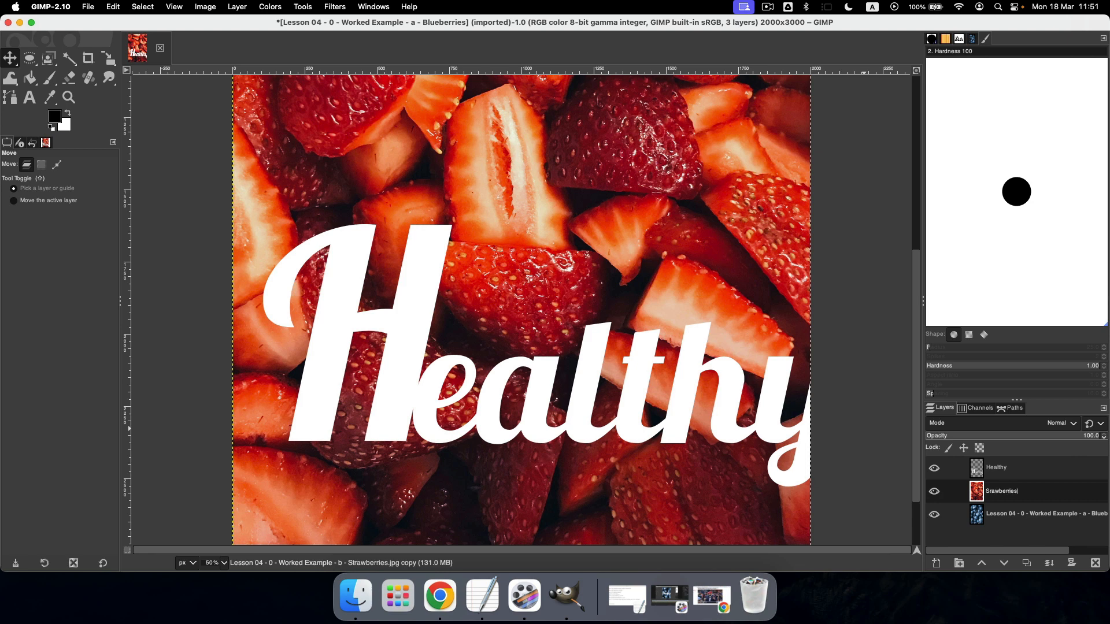
{"action": "key", "text": "Return"}
{"action": "left_click", "coordinate": [1013, 517]}
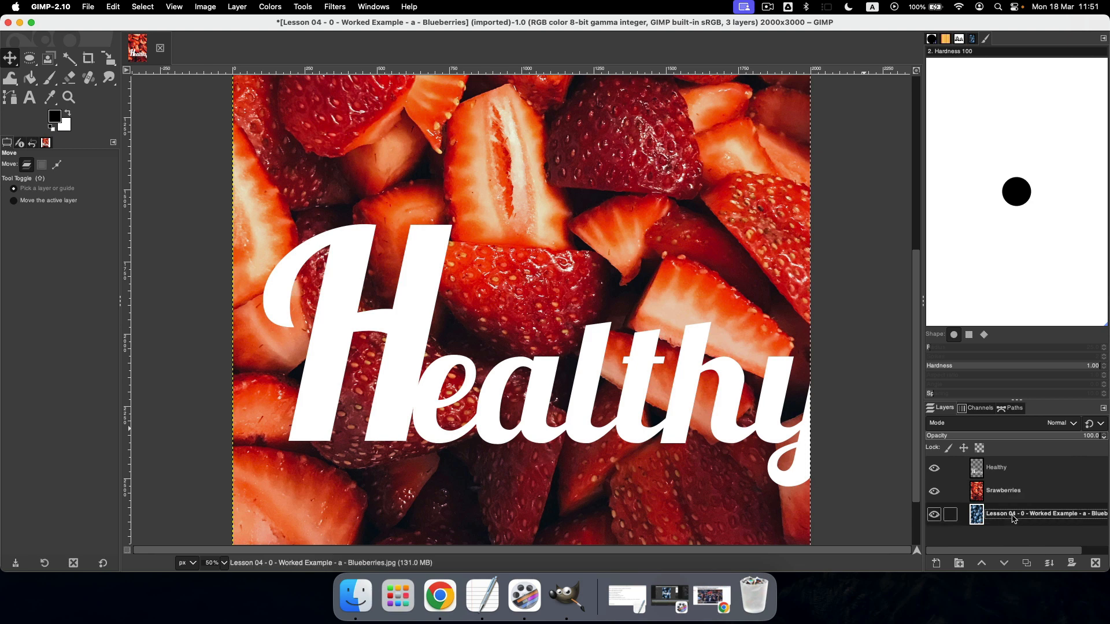
{"action": "double_click", "coordinate": [1012, 515]}
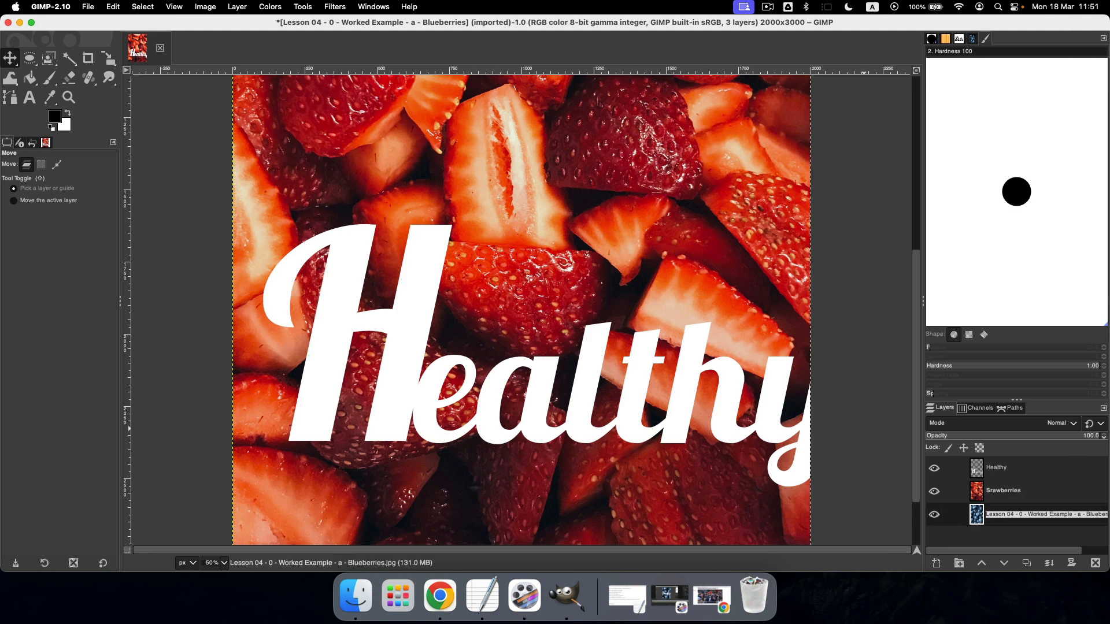
{"action": "type", "text": "Blueberries"}
{"action": "key", "text": "Return"}
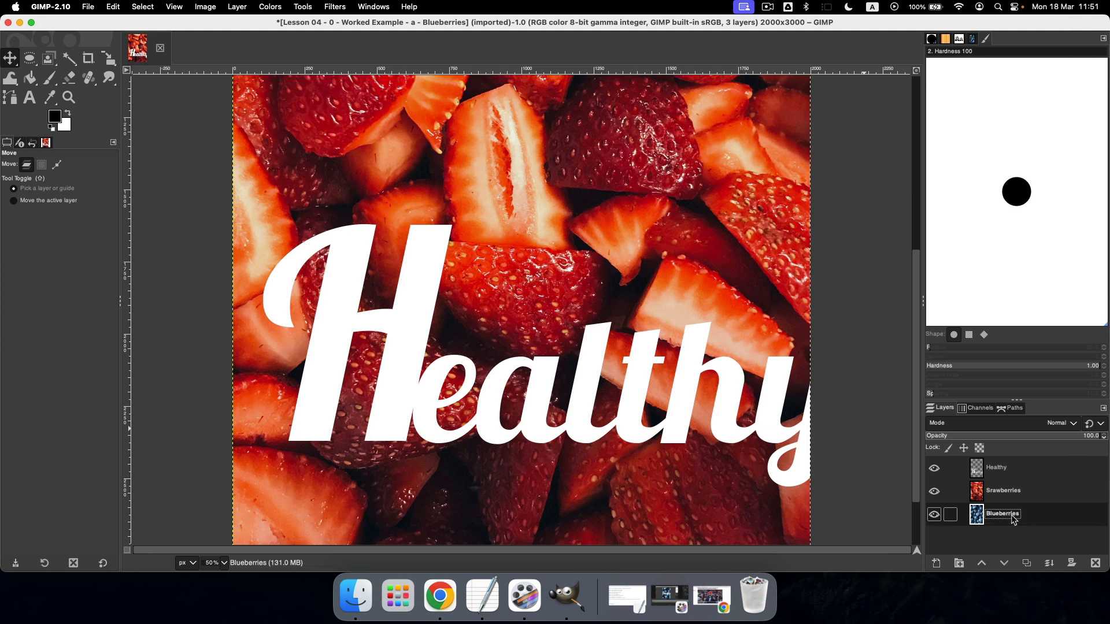
{"action": "left_click", "coordinate": [997, 495]}
{"action": "left_click", "coordinate": [990, 492]}
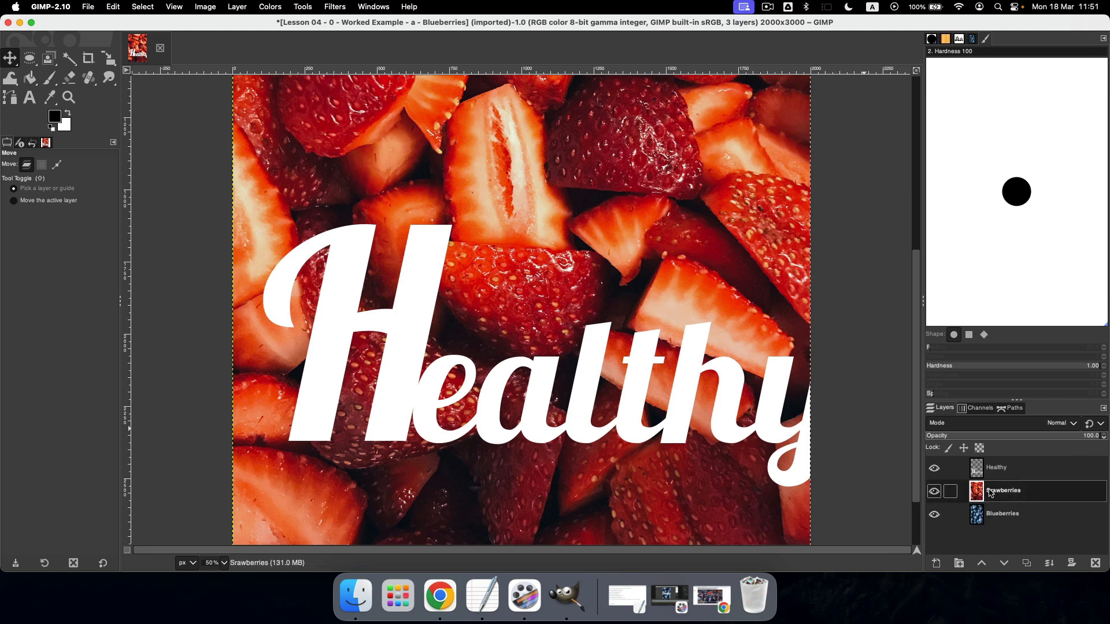
{"action": "left_click", "coordinate": [990, 493]}
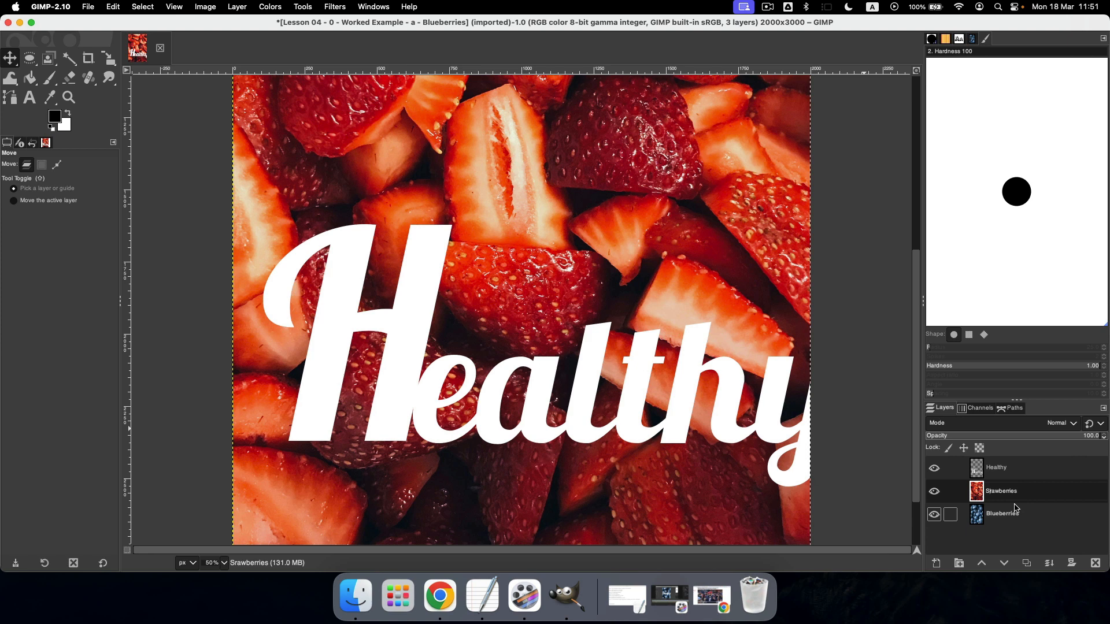
{"action": "type", "text": "t"}
{"action": "key", "text": "Return"}
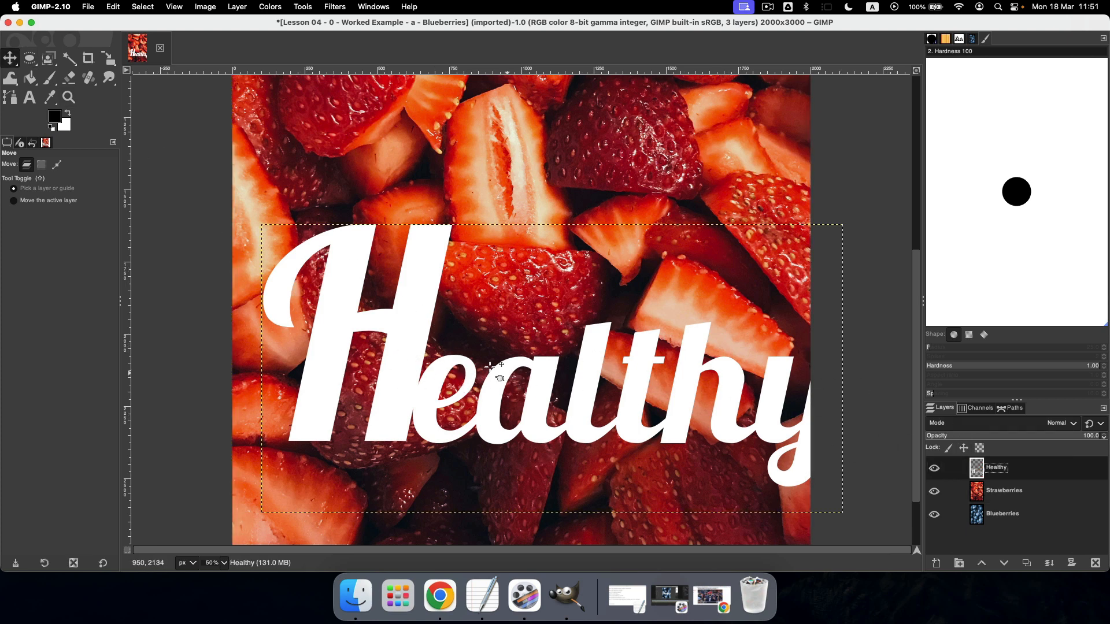
- Move the Healthy lettering up and left to fit within the image's width, and scale it to 2024 × 1006 px
{"action": "left_click_drag", "start_coordinate": [474, 363], "coordinate": [440, 337]}
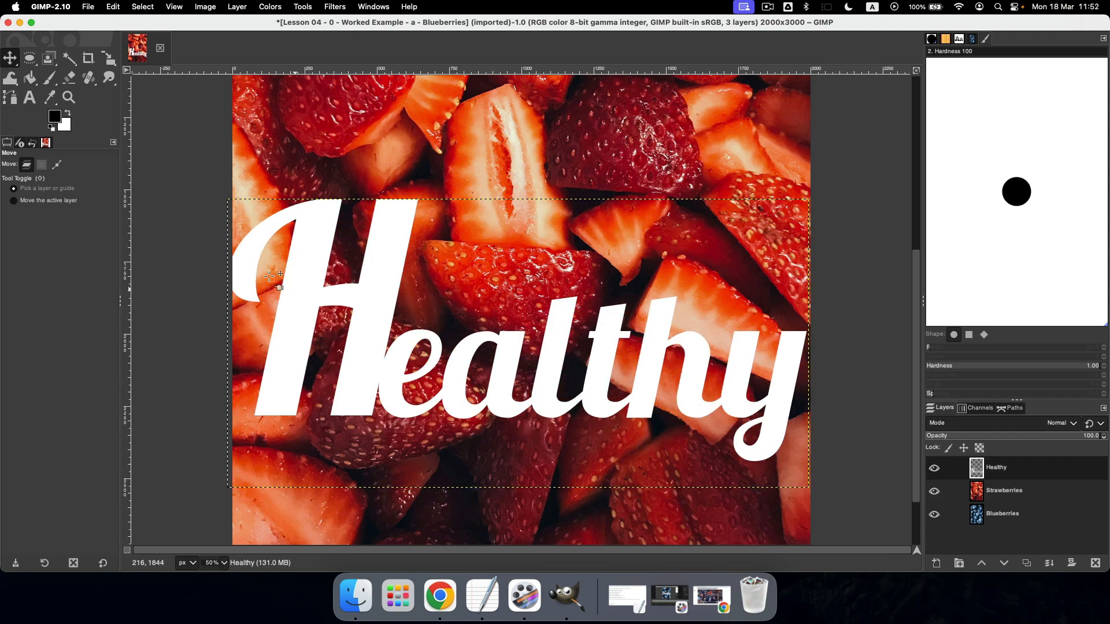
{"action": "left_click_drag", "start_coordinate": [241, 266], "coordinate": [241, 267]}
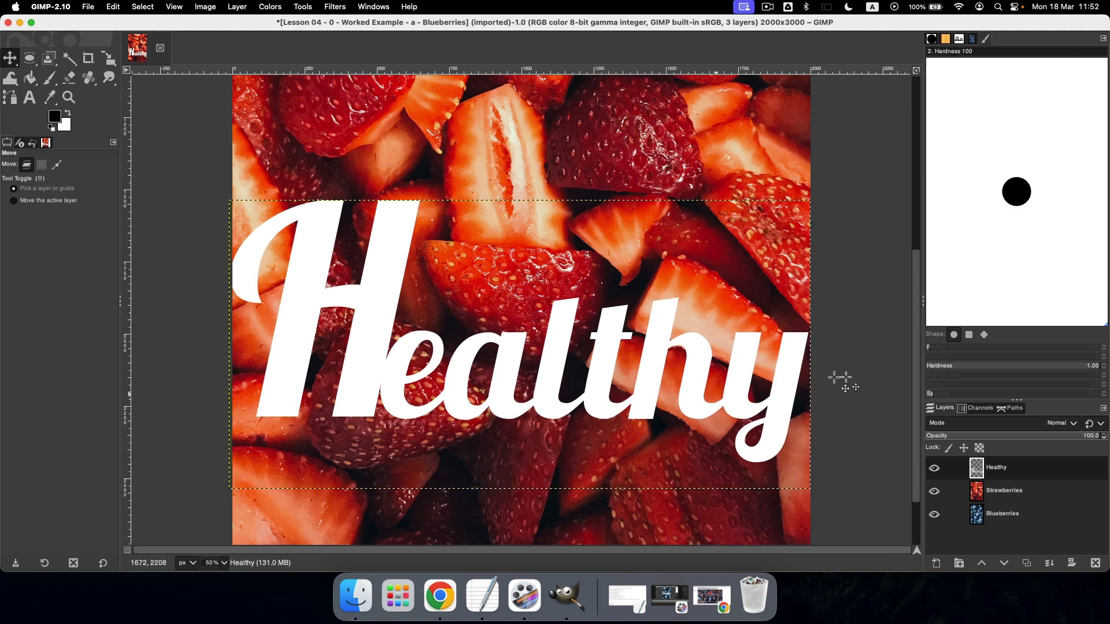
{"action": "left_click", "coordinate": [112, 59]}
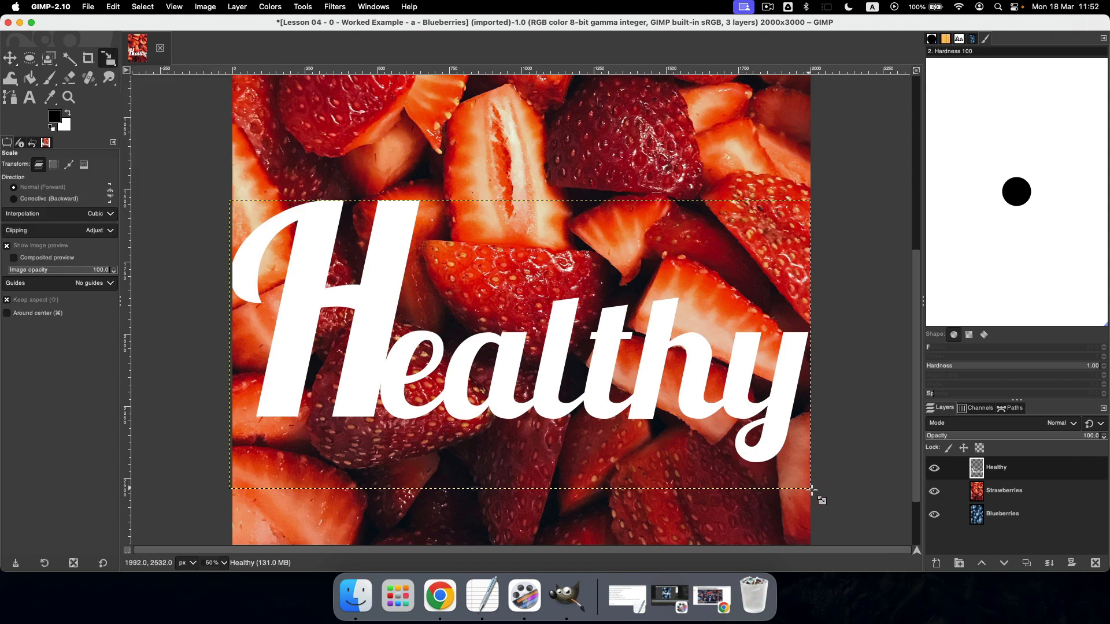
{"action": "mouse_move", "coordinate": [812, 490]}
{"action": "left_mouse_down"}
{"action": "mouse_move", "coordinate": [867, 524]}
{"action": "mouse_move", "coordinate": [711, 410]}
{"action": "mouse_move", "coordinate": [659, 413]}
{"action": "mouse_move", "coordinate": [752, 459]}
{"action": "mouse_move", "coordinate": [826, 455]}
{"action": "left_mouse_up"}
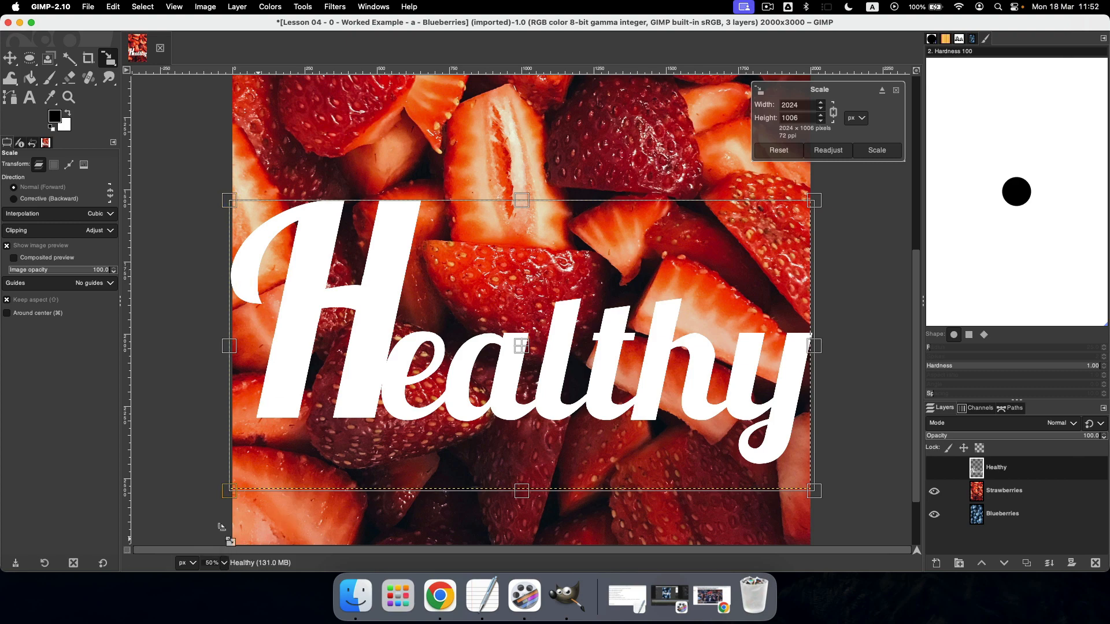
{"action": "left_click", "coordinate": [215, 563]}
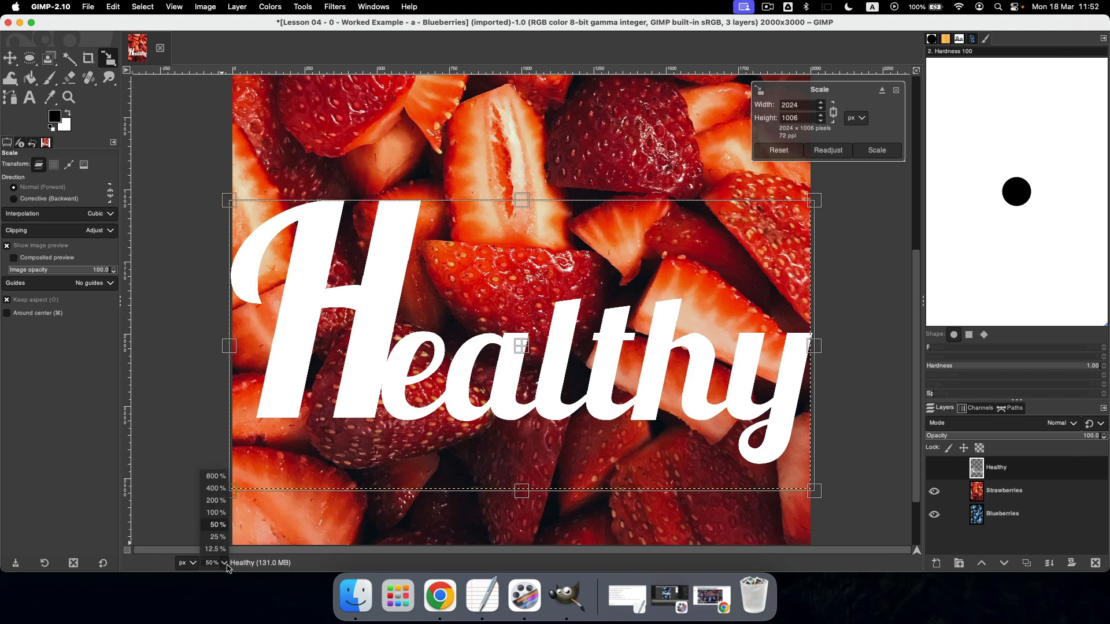
{"action": "left_click", "coordinate": [217, 501]}
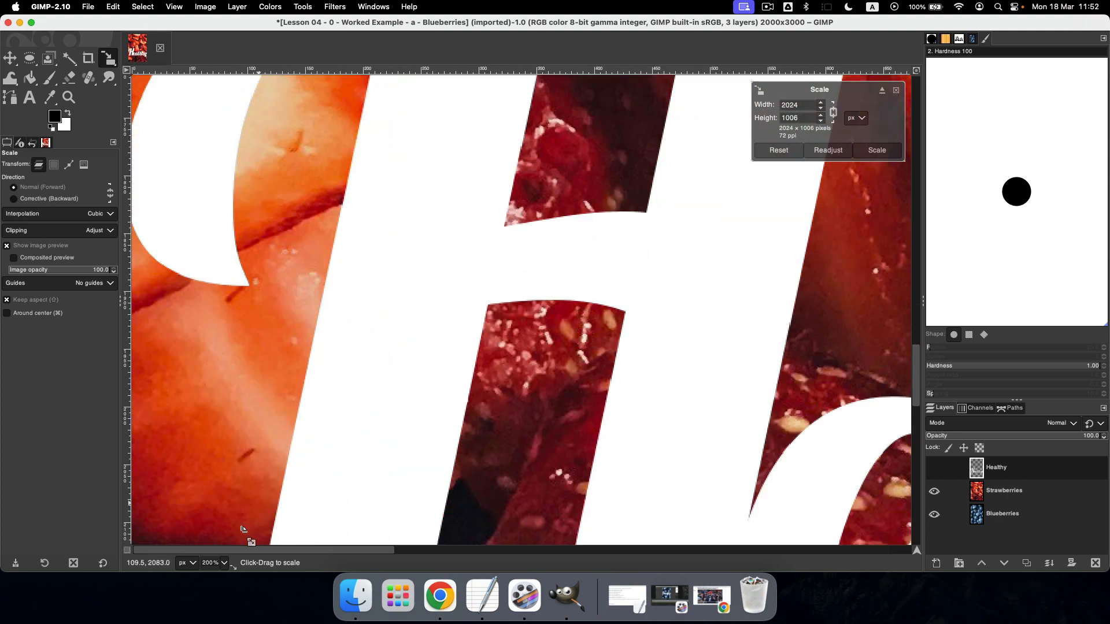
{"action": "scroll", "coordinate": [360, 432], "scroll_direction": "right", "scroll_amount": 15}
{"action": "scroll", "coordinate": [363, 423], "scroll_direction": "down", "scroll_amount": 15}
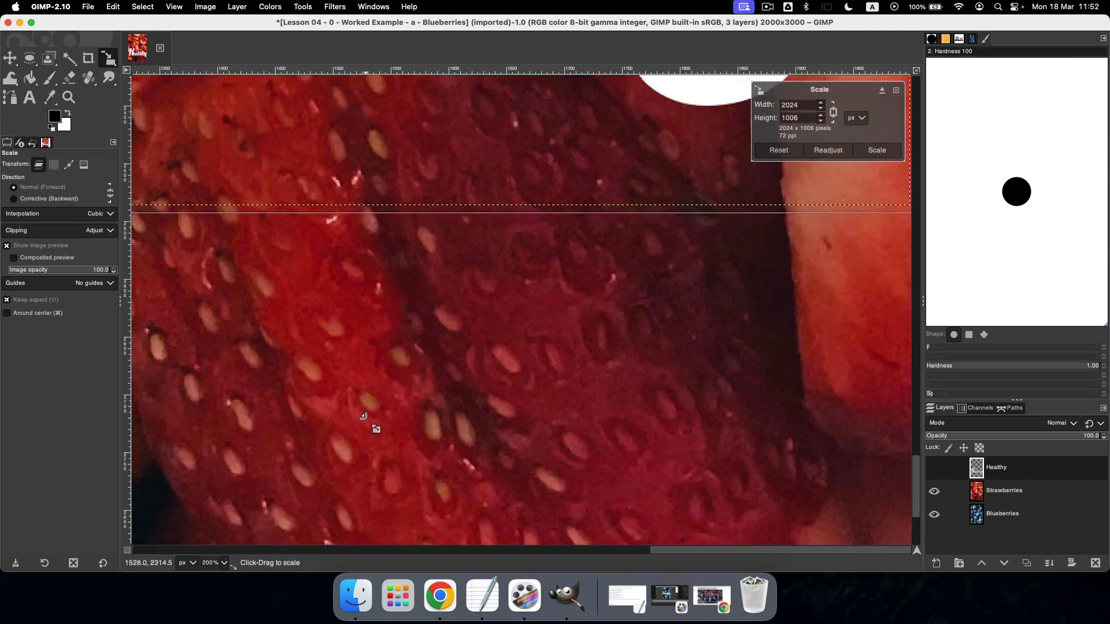
{"action": "scroll", "coordinate": [366, 420], "scroll_direction": "up", "scroll_amount": 13}
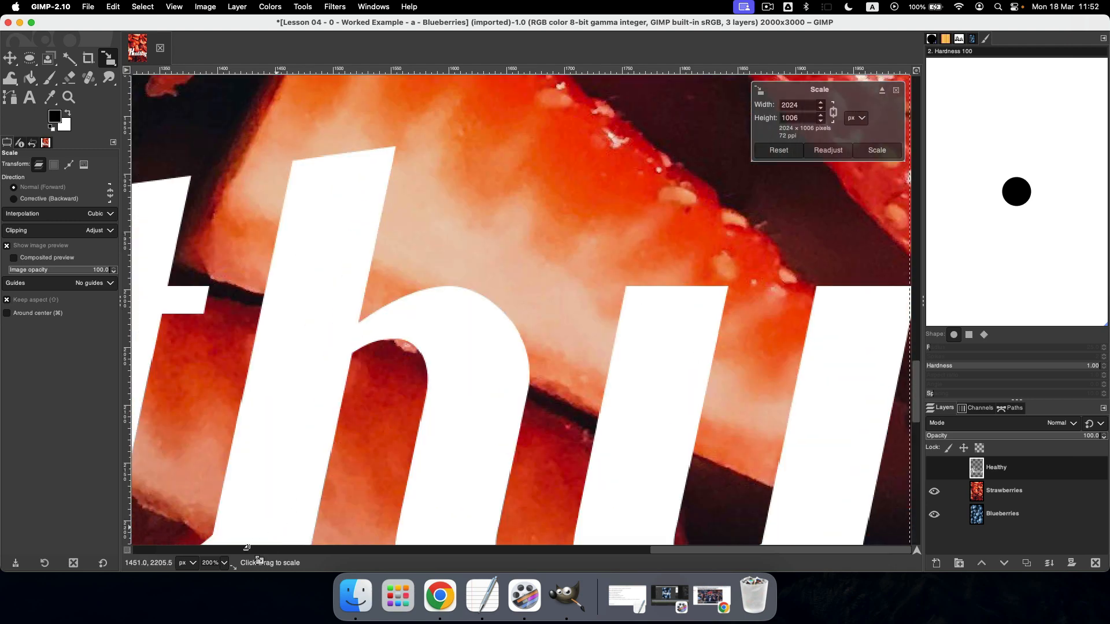
{"action": "left_click", "coordinate": [224, 563]}
{"action": "left_click", "coordinate": [219, 525]}
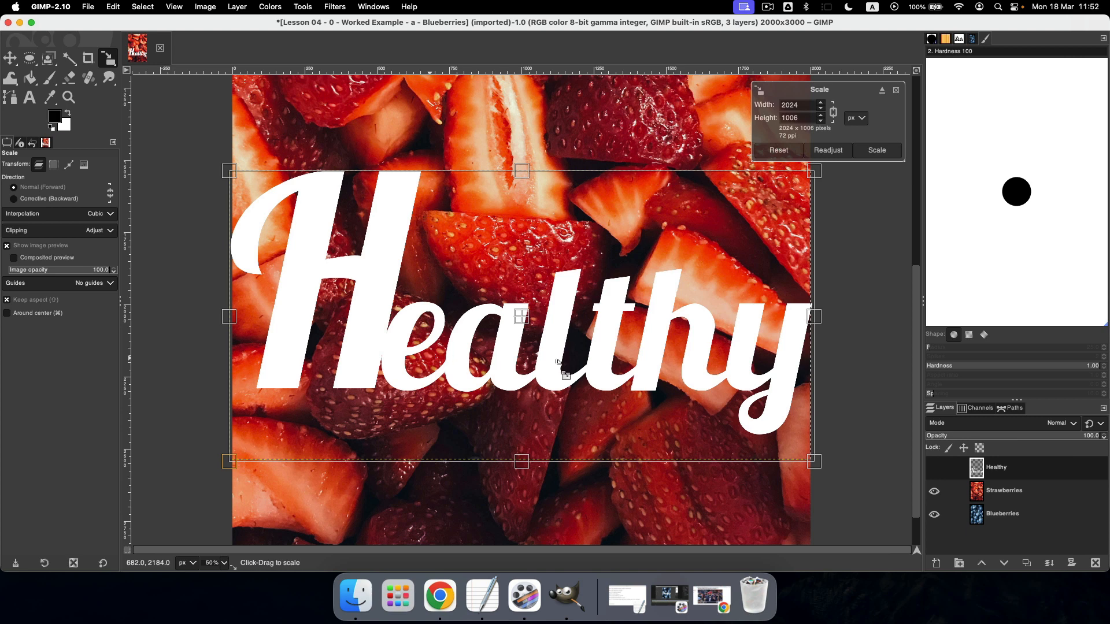
- Set up the Eraser for the Strawberries layer with the "2. Hardness 100" brush at size 135
{"action": "left_click", "coordinate": [1008, 496]}
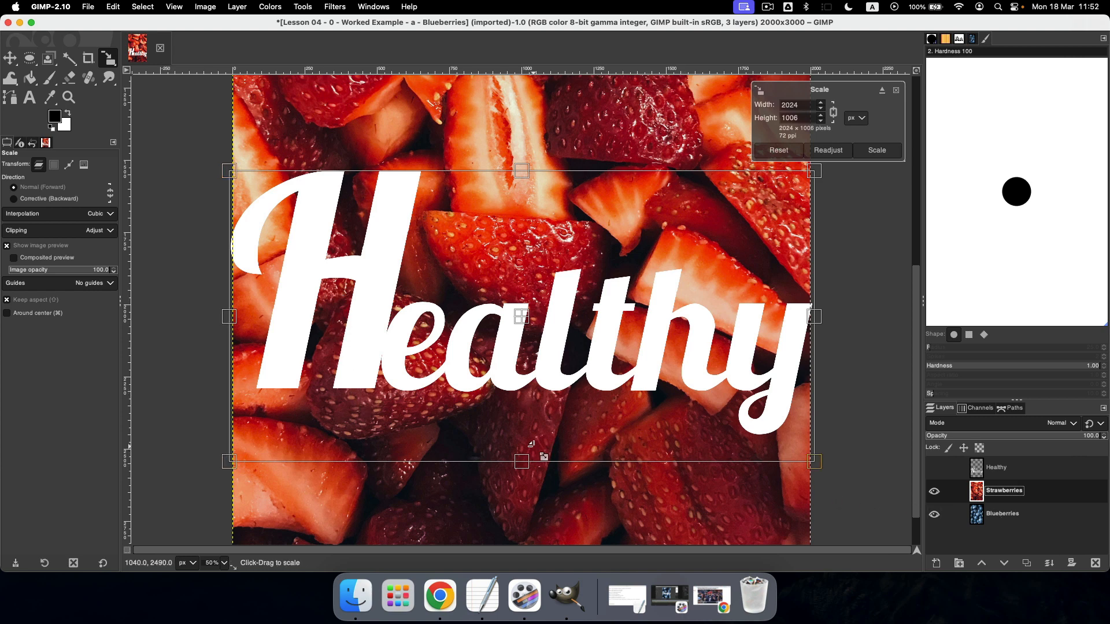
{"action": "left_click", "coordinate": [68, 78]}
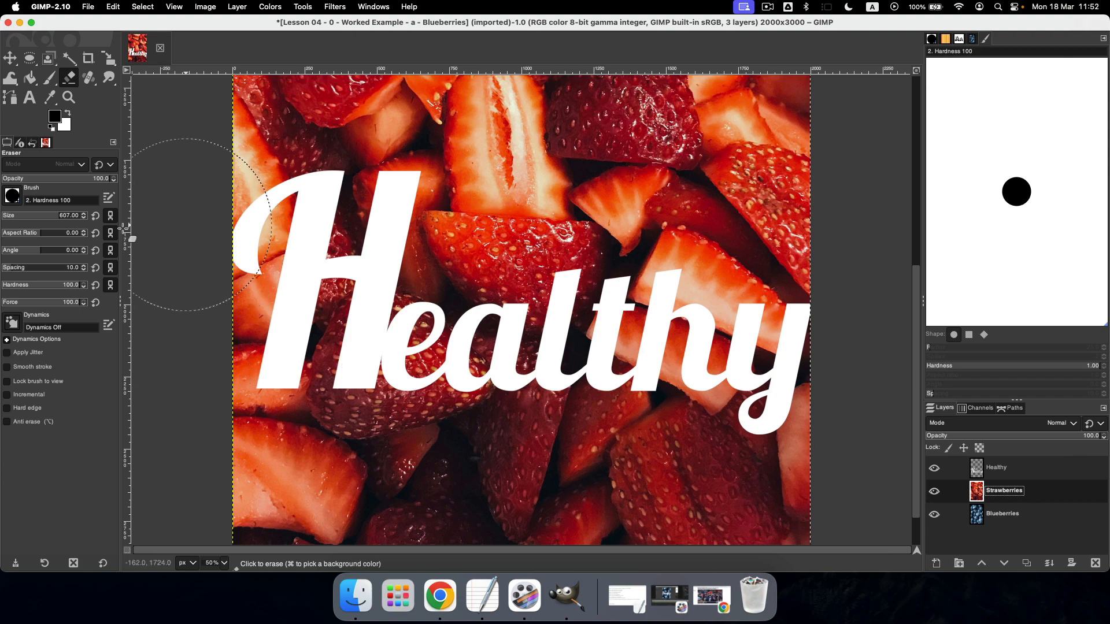
{"action": "left_click", "coordinate": [12, 196]}
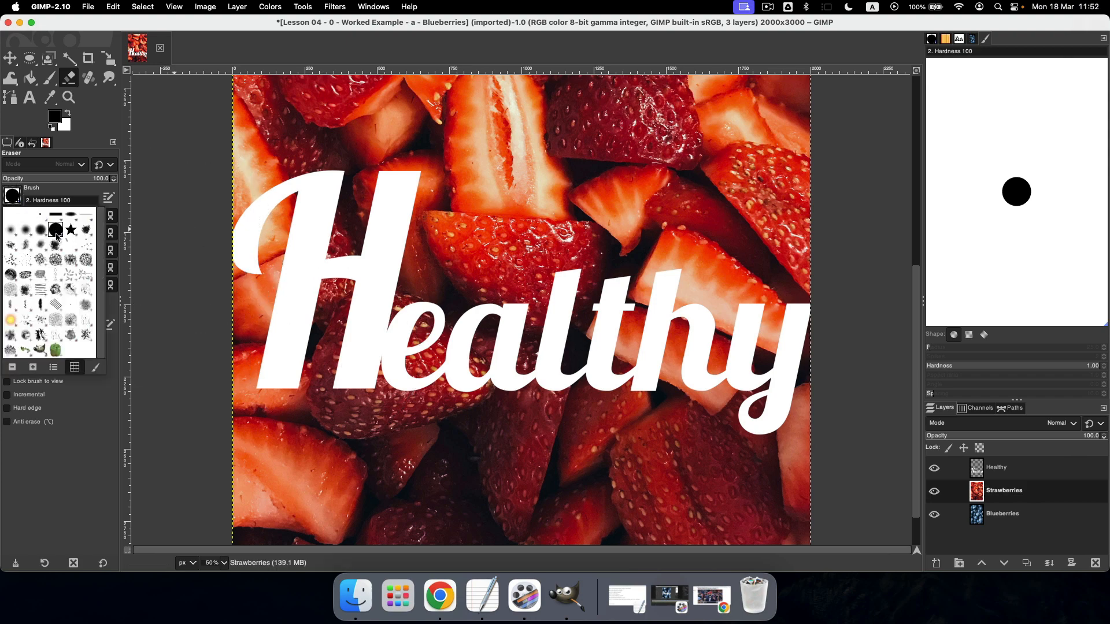
{"action": "left_click", "coordinate": [68, 192]}
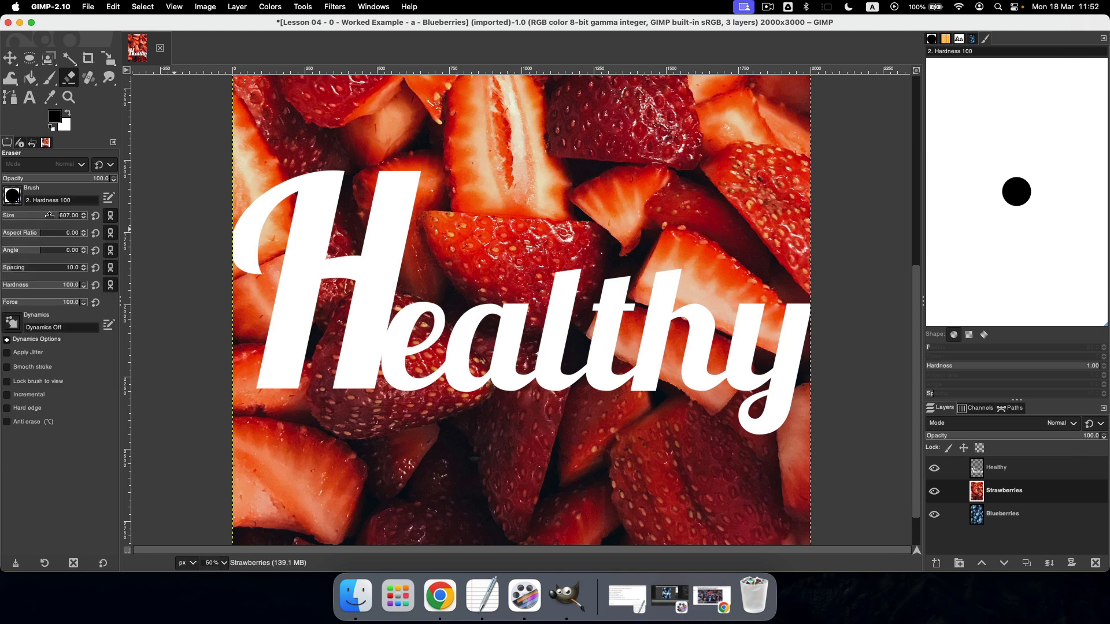
{"action": "left_click_drag", "start_coordinate": [22, 218], "coordinate": [21, 218]}
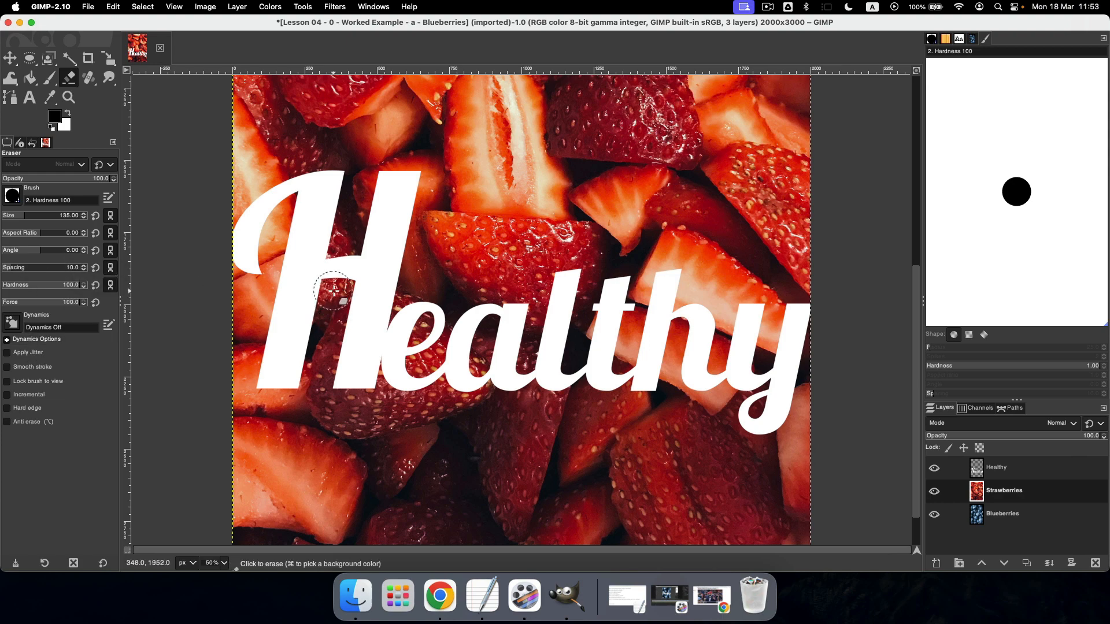
- Try erasing the strawberries around the lower part of the H at 100% zoom, and undo the stroke
{"action": "left_click", "coordinate": [223, 563]}
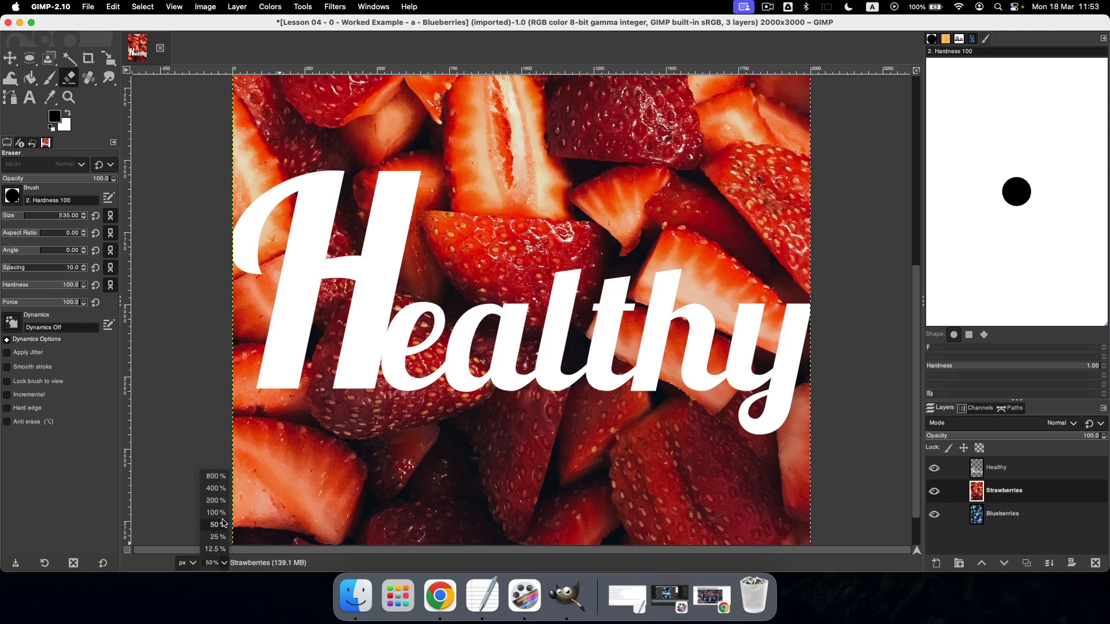
{"action": "left_click", "coordinate": [225, 516]}
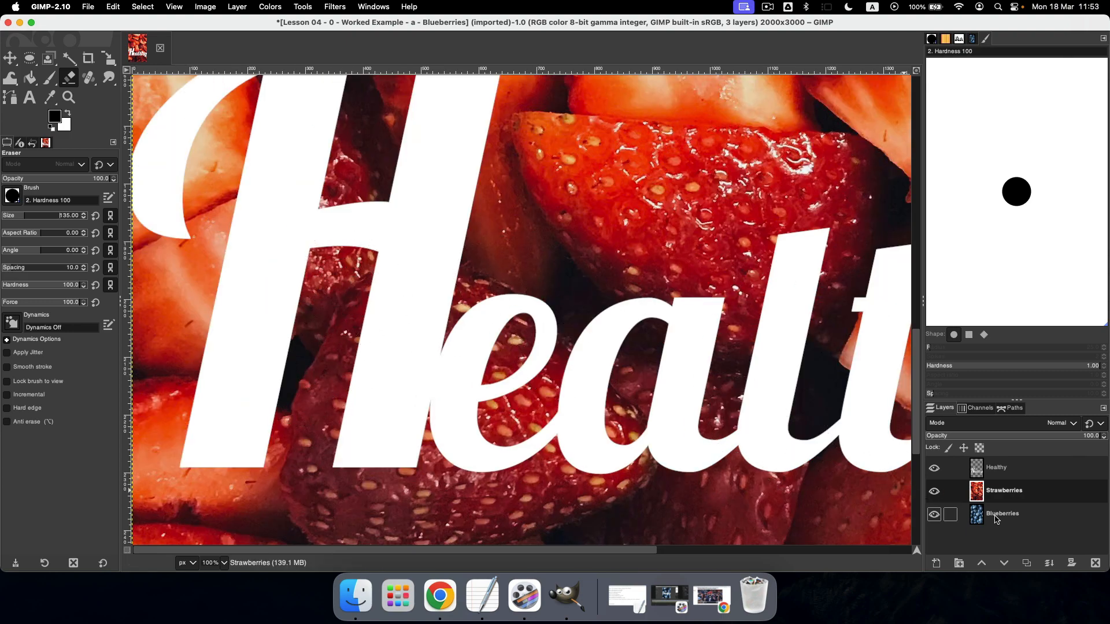
{"action": "mouse_move", "coordinate": [349, 266]}
{"action": "left_mouse_down"}
{"action": "mouse_move", "coordinate": [296, 486]}
{"action": "mouse_move", "coordinate": [267, 493]}
{"action": "mouse_move", "coordinate": [309, 261]}
{"action": "mouse_move", "coordinate": [247, 305]}
{"action": "mouse_move", "coordinate": [221, 233]}
{"action": "mouse_move", "coordinate": [168, 449]}
{"action": "mouse_move", "coordinate": [244, 475]}
{"action": "mouse_move", "coordinate": [466, 513]}
{"action": "left_mouse_up"}
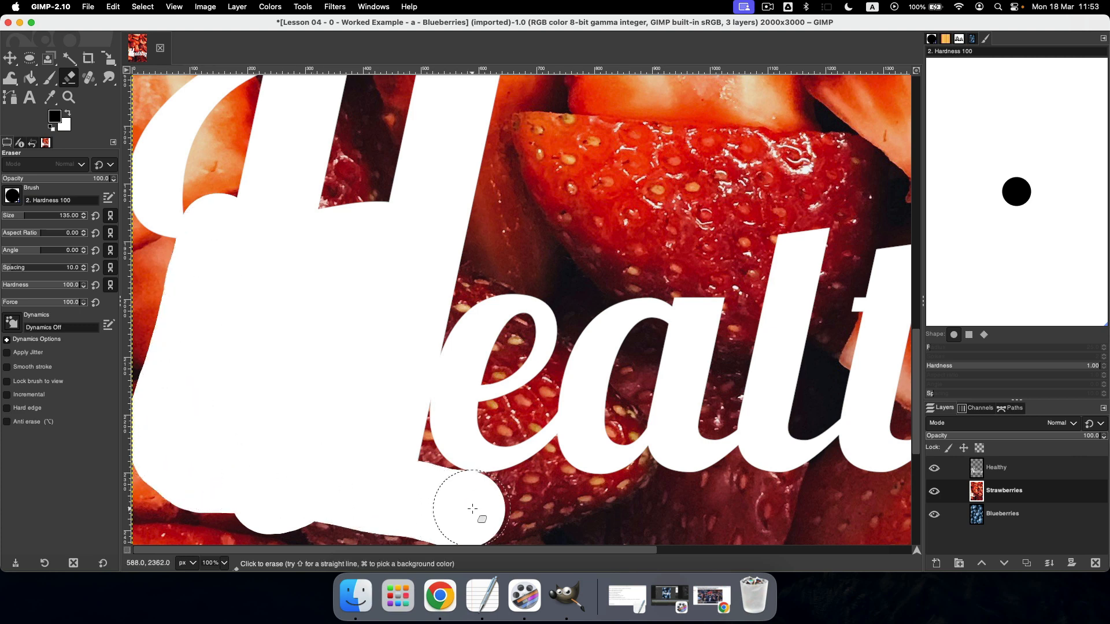
{"action": "key", "text": "super+z"}
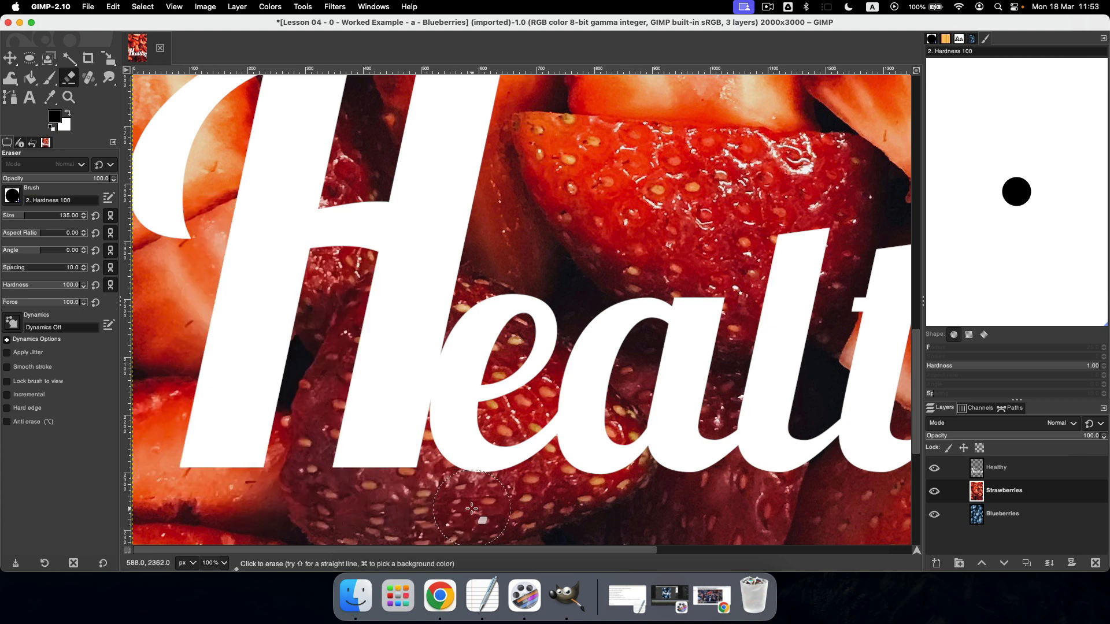
- Add an alpha channel to the Strawberries layer and erase the strawberries around the lower H and inside the e's loop
{"action": "right_click", "coordinate": [999, 496]}
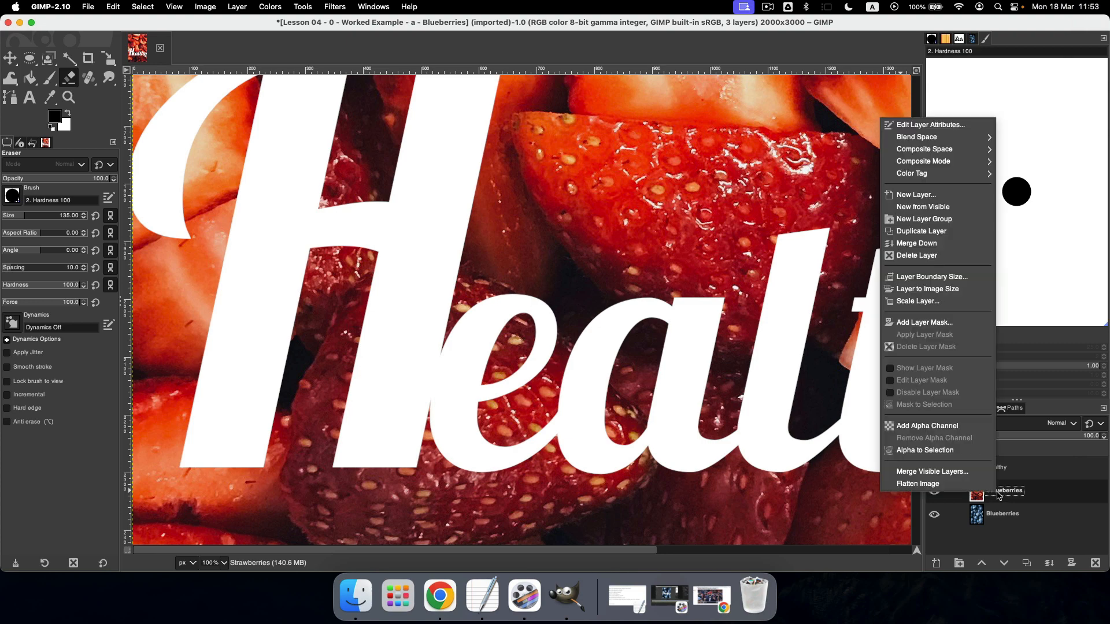
{"action": "left_click", "coordinate": [934, 428]}
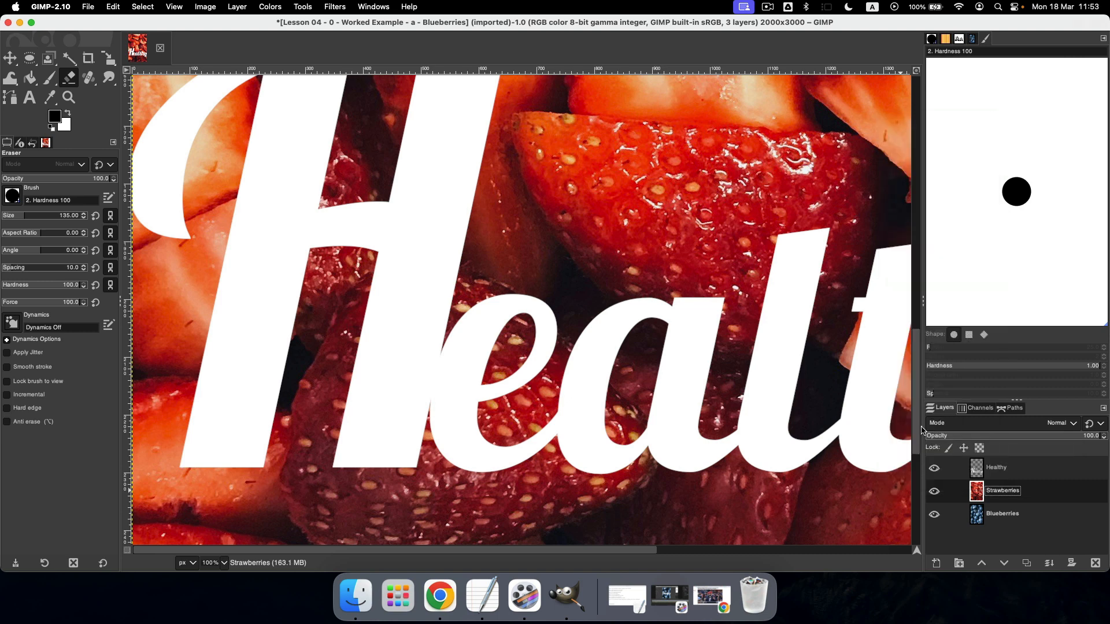
{"action": "mouse_move", "coordinate": [356, 266]}
{"action": "left_mouse_down"}
{"action": "mouse_move", "coordinate": [332, 277]}
{"action": "mouse_move", "coordinate": [351, 345]}
{"action": "mouse_move", "coordinate": [294, 520]}
{"action": "mouse_move", "coordinate": [266, 440]}
{"action": "mouse_move", "coordinate": [217, 425]}
{"action": "mouse_move", "coordinate": [229, 226]}
{"action": "mouse_move", "coordinate": [260, 104]}
{"action": "mouse_move", "coordinate": [193, 173]}
{"action": "mouse_move", "coordinate": [193, 251]}
{"action": "mouse_move", "coordinate": [153, 214]}
{"action": "mouse_move", "coordinate": [162, 289]}
{"action": "mouse_move", "coordinate": [139, 461]}
{"action": "mouse_move", "coordinate": [173, 509]}
{"action": "mouse_move", "coordinate": [208, 518]}
{"action": "mouse_move", "coordinate": [243, 497]}
{"action": "mouse_move", "coordinate": [395, 487]}
{"action": "mouse_move", "coordinate": [492, 365]}
{"action": "mouse_move", "coordinate": [492, 331]}
{"action": "mouse_move", "coordinate": [465, 370]}
{"action": "left_mouse_up"}
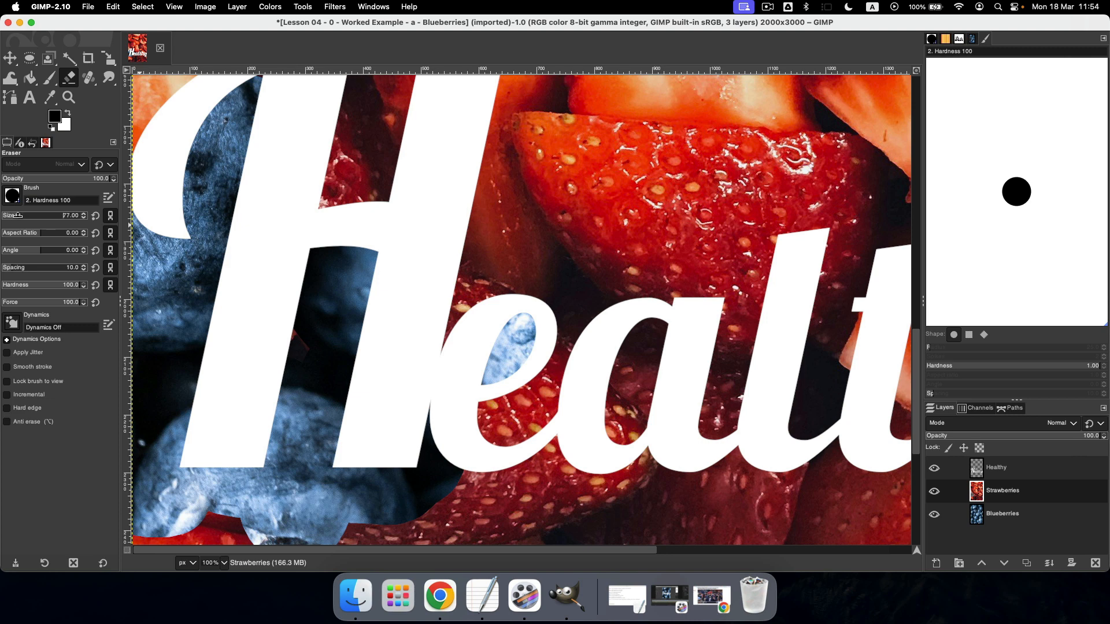
- Set the Eraser size to 68 and erase the strawberries inside the a
{"action": "left_click_drag", "start_coordinate": [18, 215], "coordinate": [17, 215]}
{"action": "mouse_move", "coordinate": [659, 332]}
{"action": "left_mouse_down"}
{"action": "mouse_move", "coordinate": [614, 413]}
{"action": "mouse_move", "coordinate": [623, 436]}
{"action": "mouse_move", "coordinate": [646, 360]}
{"action": "left_mouse_up"}
- Try erasing the strawberries inside the h and beneath the h and y, and undo the stroke
{"action": "scroll", "coordinate": [575, 488], "scroll_direction": "right", "scroll_amount": 10}
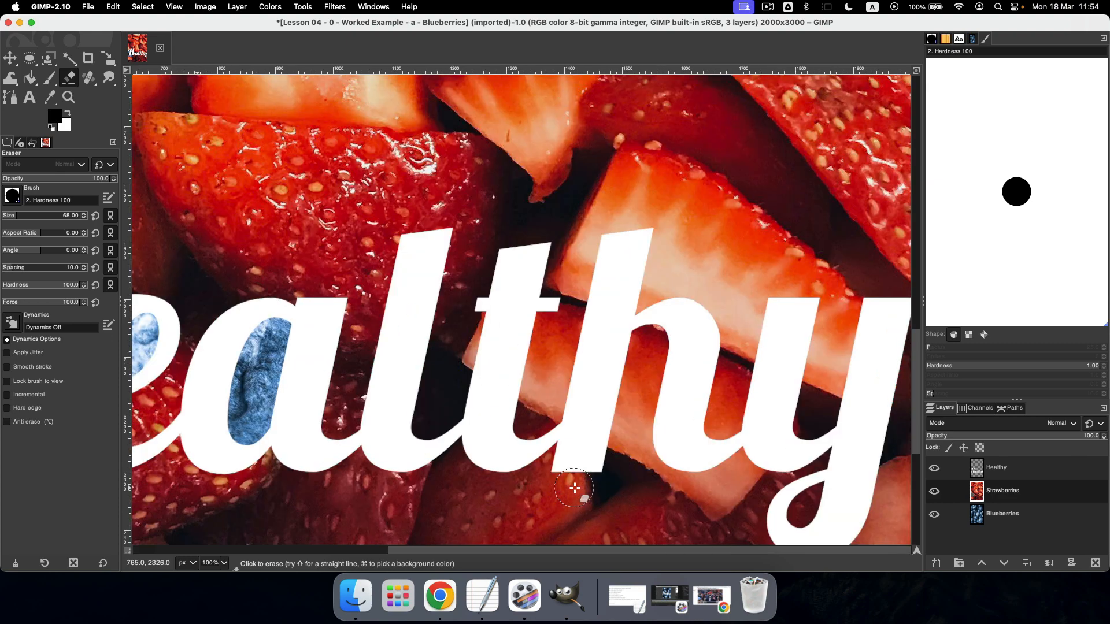
{"action": "mouse_move", "coordinate": [651, 344]}
{"action": "left_mouse_down"}
{"action": "mouse_move", "coordinate": [632, 379]}
{"action": "mouse_move", "coordinate": [652, 406]}
{"action": "mouse_move", "coordinate": [618, 436]}
{"action": "mouse_move", "coordinate": [617, 405]}
{"action": "mouse_move", "coordinate": [617, 445]}
{"action": "mouse_move", "coordinate": [637, 452]}
{"action": "mouse_move", "coordinate": [644, 431]}
{"action": "mouse_move", "coordinate": [649, 458]}
{"action": "mouse_move", "coordinate": [673, 473]}
{"action": "mouse_move", "coordinate": [822, 464]}
{"action": "mouse_move", "coordinate": [792, 513]}
{"action": "mouse_move", "coordinate": [813, 515]}
{"action": "mouse_move", "coordinate": [774, 508]}
{"action": "mouse_move", "coordinate": [733, 460]}
{"action": "left_mouse_up"}
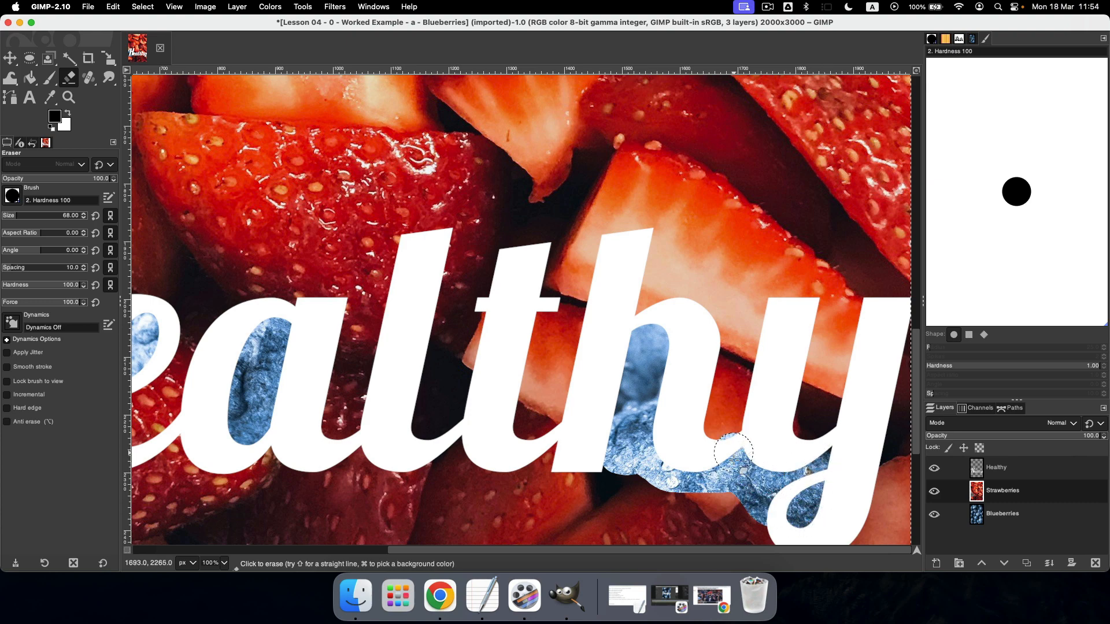
{"action": "key", "text": "super+z"}
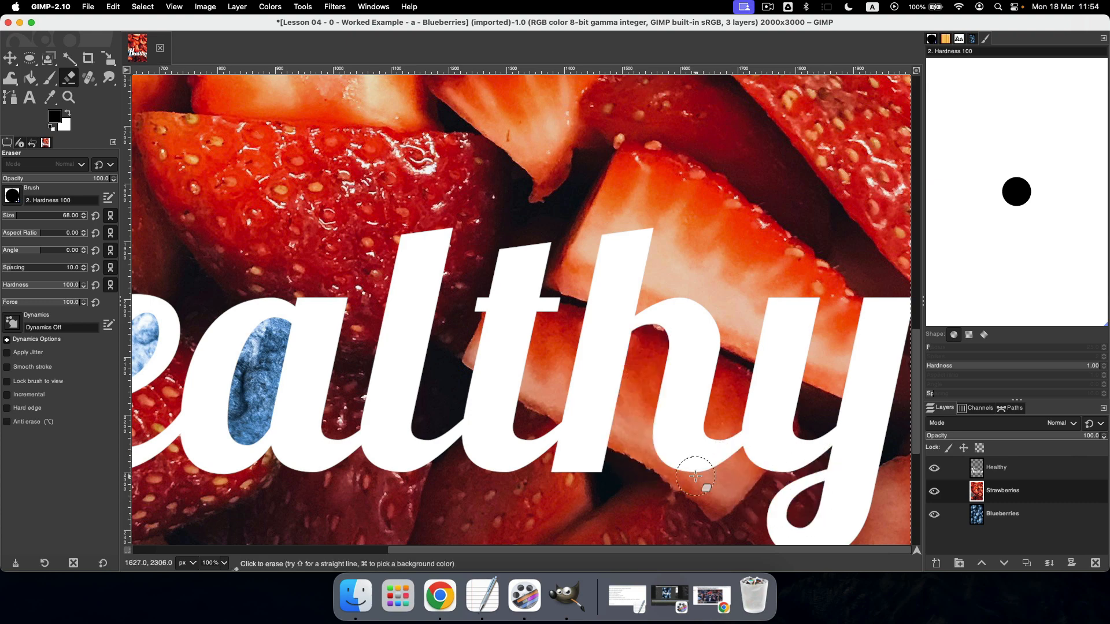
- Erase the strawberries inside the h, around the y's tail and in a band directly beneath the whole lettering
{"action": "mouse_move", "coordinate": [608, 471]}
{"action": "left_mouse_down"}
{"action": "mouse_move", "coordinate": [626, 359]}
{"action": "mouse_move", "coordinate": [658, 342]}
{"action": "mouse_move", "coordinate": [647, 470]}
{"action": "mouse_move", "coordinate": [702, 478]}
{"action": "mouse_move", "coordinate": [743, 462]}
{"action": "mouse_move", "coordinate": [771, 473]}
{"action": "mouse_move", "coordinate": [833, 465]}
{"action": "mouse_move", "coordinate": [715, 478]}
{"action": "left_mouse_up"}
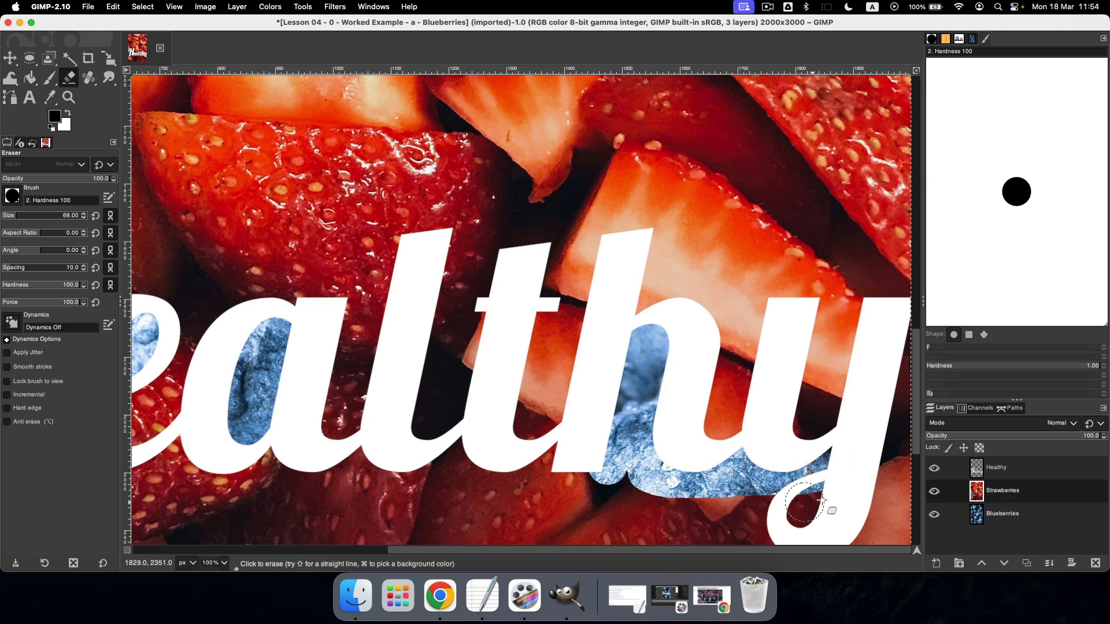
{"action": "mouse_move", "coordinate": [822, 498]}
{"action": "left_mouse_down"}
{"action": "mouse_move", "coordinate": [737, 511]}
{"action": "mouse_move", "coordinate": [819, 515]}
{"action": "mouse_move", "coordinate": [772, 525]}
{"action": "mouse_move", "coordinate": [864, 509]}
{"action": "mouse_move", "coordinate": [887, 488]}
{"action": "left_mouse_up"}
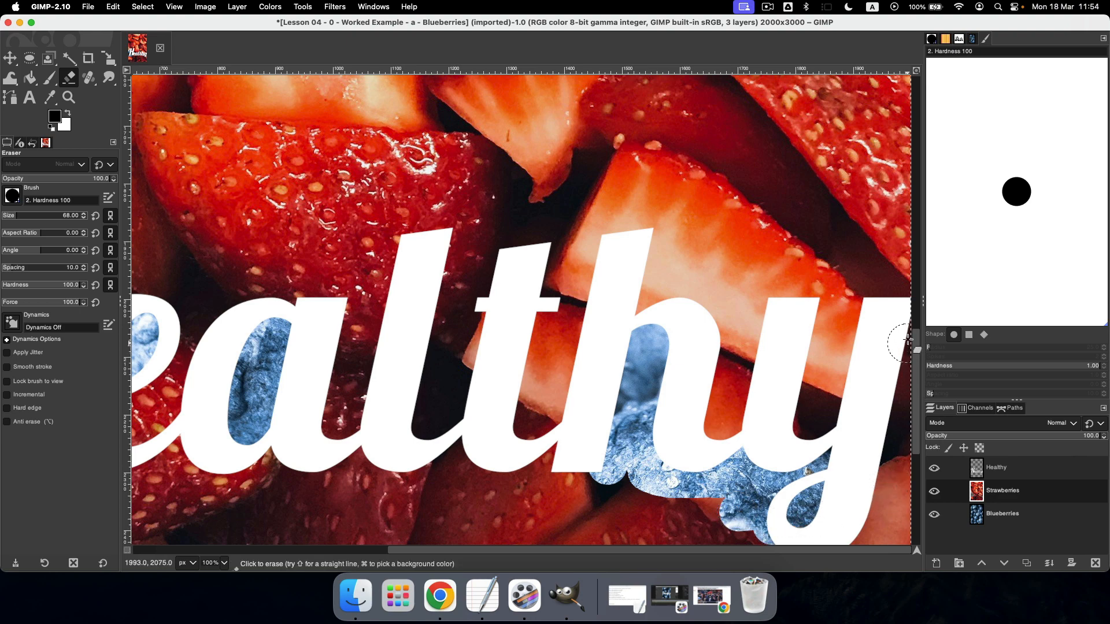
{"action": "mouse_move", "coordinate": [909, 349]}
{"action": "left_mouse_down"}
{"action": "mouse_move", "coordinate": [891, 507]}
{"action": "mouse_move", "coordinate": [867, 546]}
{"action": "mouse_move", "coordinate": [887, 503]}
{"action": "mouse_move", "coordinate": [910, 537]}
{"action": "mouse_move", "coordinate": [891, 552]}
{"action": "mouse_move", "coordinate": [773, 550]}
{"action": "mouse_move", "coordinate": [645, 507]}
{"action": "mouse_move", "coordinate": [716, 506]}
{"action": "left_mouse_up"}
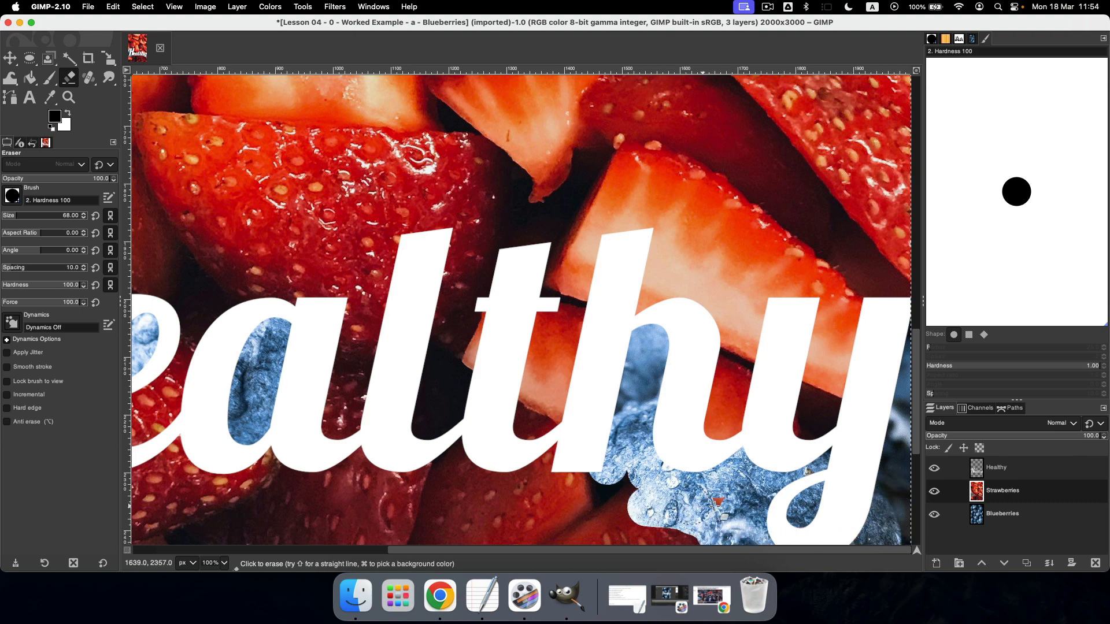
{"action": "mouse_move", "coordinate": [652, 494]}
{"action": "left_mouse_down"}
{"action": "mouse_move", "coordinate": [554, 474]}
{"action": "mouse_move", "coordinate": [557, 461]}
{"action": "mouse_move", "coordinate": [467, 470]}
{"action": "mouse_move", "coordinate": [460, 454]}
{"action": "mouse_move", "coordinate": [387, 474]}
{"action": "mouse_move", "coordinate": [272, 466]}
{"action": "mouse_move", "coordinate": [241, 478]}
{"action": "mouse_move", "coordinate": [199, 474]}
{"action": "mouse_move", "coordinate": [183, 454]}
{"action": "mouse_move", "coordinate": [196, 472]}
{"action": "mouse_move", "coordinate": [178, 481]}
{"action": "mouse_move", "coordinate": [211, 492]}
{"action": "mouse_move", "coordinate": [637, 508]}
{"action": "mouse_move", "coordinate": [727, 534]}
{"action": "mouse_move", "coordinate": [498, 537]}
{"action": "mouse_move", "coordinate": [207, 514]}
{"action": "left_mouse_up"}
{"action": "scroll", "coordinate": [207, 514], "scroll_direction": "left", "scroll_amount": 10}
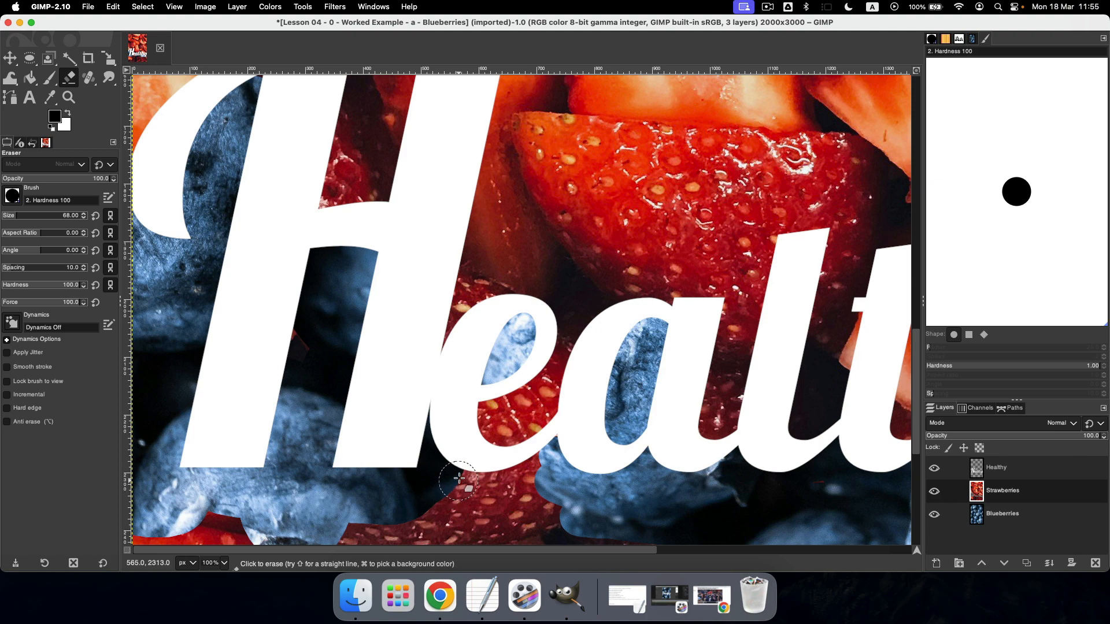
{"action": "mouse_move", "coordinate": [458, 478]}
{"action": "left_mouse_down"}
{"action": "mouse_move", "coordinate": [555, 464]}
{"action": "mouse_move", "coordinate": [527, 482]}
{"action": "mouse_move", "coordinate": [383, 506]}
{"action": "mouse_move", "coordinate": [603, 517]}
{"action": "mouse_move", "coordinate": [411, 532]}
{"action": "mouse_move", "coordinate": [130, 531]}
{"action": "left_mouse_up"}
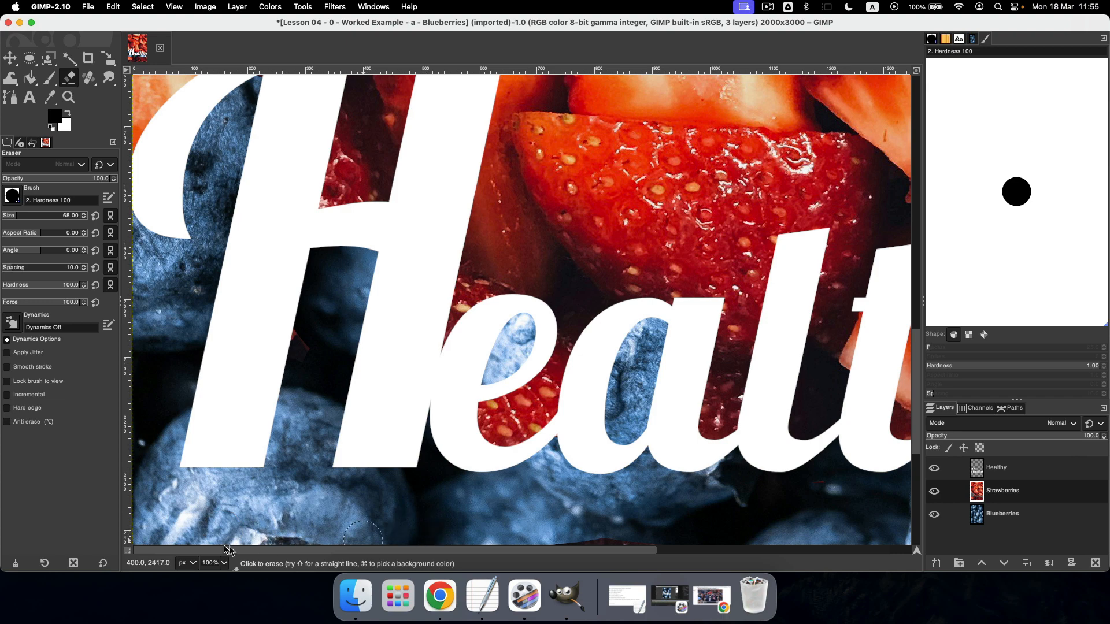
- Set the Eraser size to 254 and erase all the remaining strawberries from beneath the lettering down to the image's lower edge
{"action": "left_click", "coordinate": [222, 563]}
{"action": "left_click", "coordinate": [217, 525]}
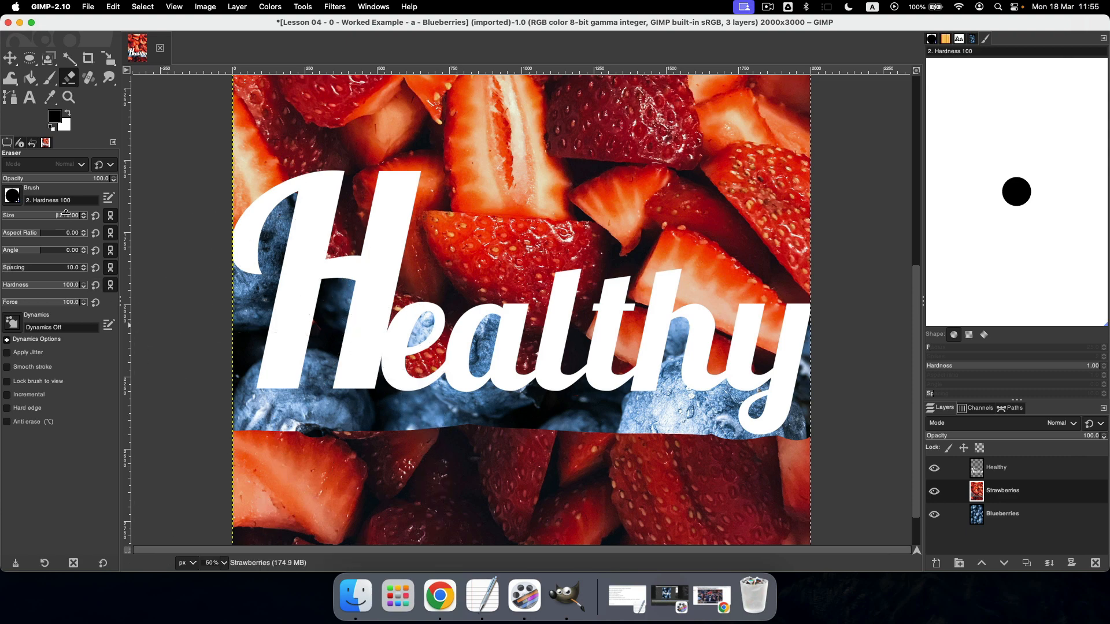
{"action": "left_click", "coordinate": [36, 215]}
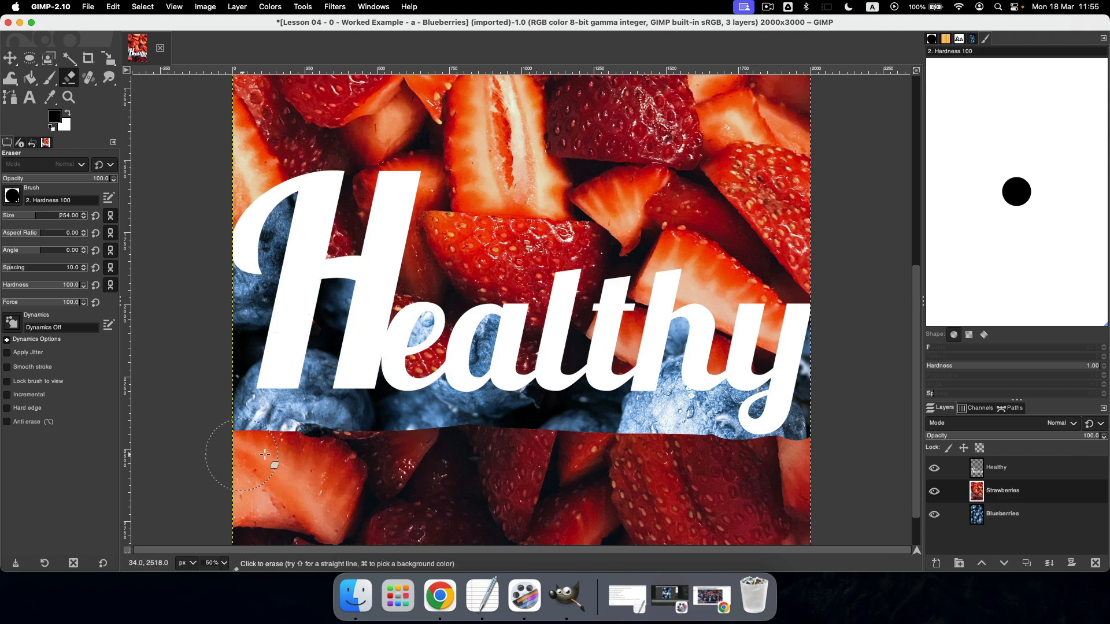
{"action": "left_click_drag", "start_coordinate": [254, 457], "coordinate": [380, 458]}
{"action": "left_click_drag", "start_coordinate": [468, 453], "coordinate": [622, 444]}
{"action": "mouse_move", "coordinate": [753, 443]}
{"action": "left_mouse_down"}
{"action": "mouse_move", "coordinate": [813, 461]}
{"action": "mouse_move", "coordinate": [722, 491]}
{"action": "mouse_move", "coordinate": [603, 503]}
{"action": "mouse_move", "coordinate": [186, 504]}
{"action": "mouse_move", "coordinate": [213, 527]}
{"action": "mouse_move", "coordinate": [391, 537]}
{"action": "mouse_move", "coordinate": [824, 528]}
{"action": "mouse_move", "coordinate": [826, 516]}
{"action": "mouse_move", "coordinate": [697, 505]}
{"action": "mouse_move", "coordinate": [797, 537]}
{"action": "mouse_move", "coordinate": [238, 530]}
{"action": "left_mouse_up"}
{"action": "scroll", "coordinate": [841, 497], "scroll_direction": "down", "scroll_amount": 2}
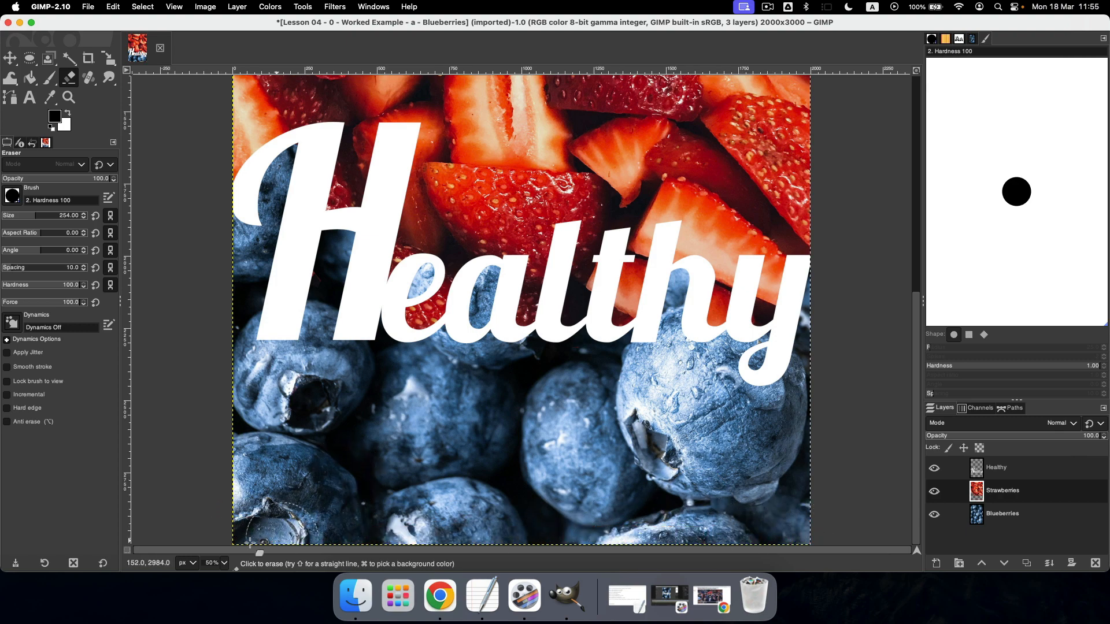
{"action": "left_click", "coordinate": [215, 563]}
{"action": "left_click", "coordinate": [217, 537]}
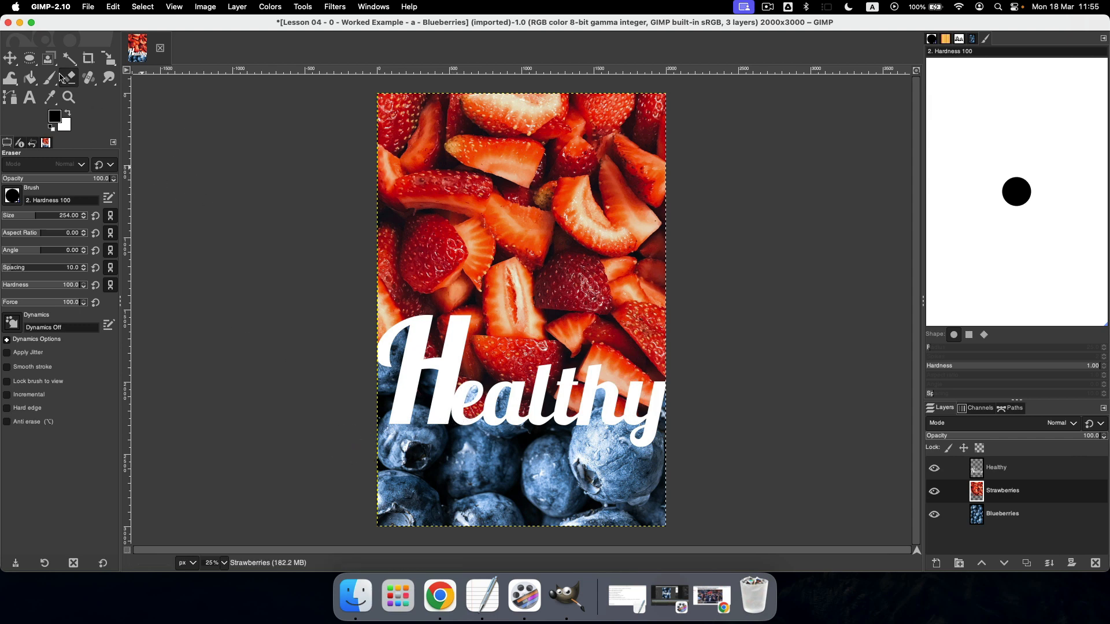
- Export the image as Finished.jpg to the GIMP Assets folder with JPEG quality 90
{"action": "left_click", "coordinate": [87, 6]}
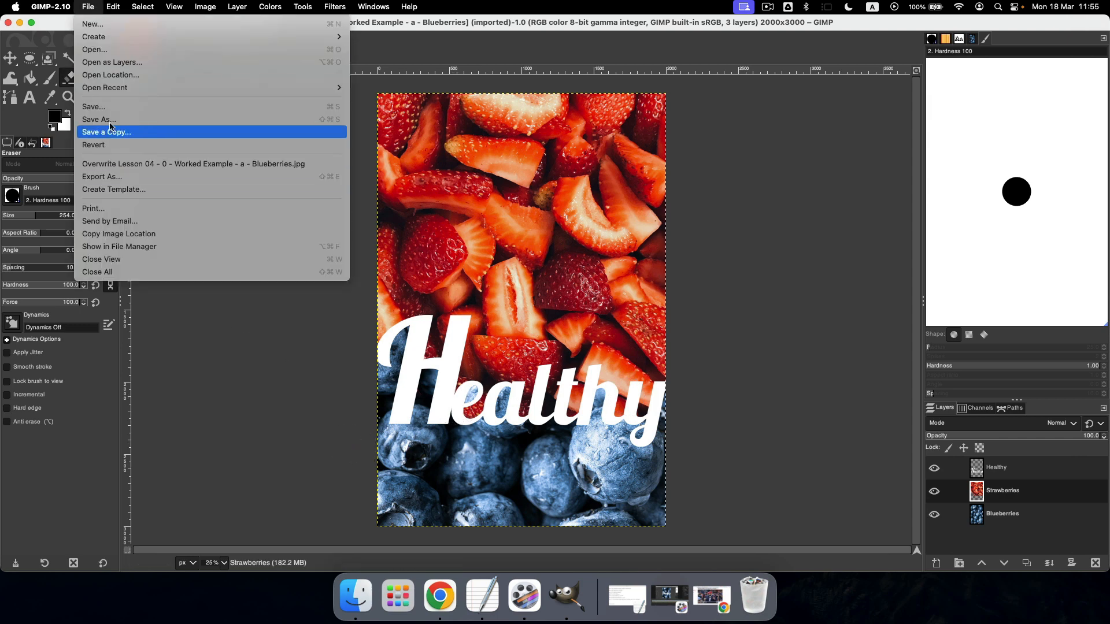
{"action": "left_click", "coordinate": [107, 176]}
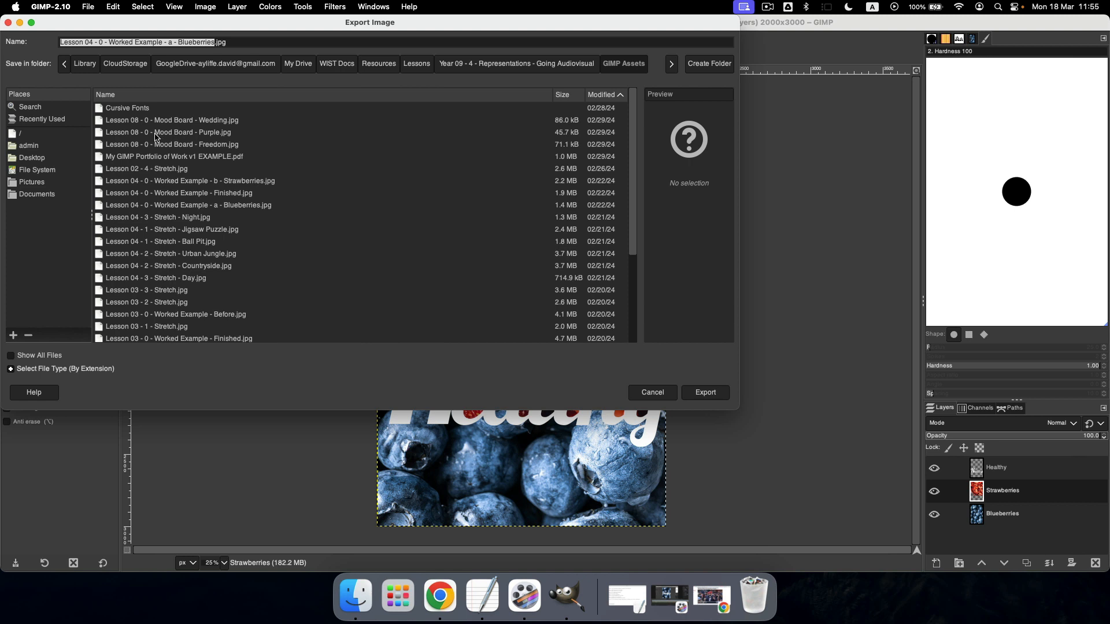
{"action": "type", "text": "Finsi"}
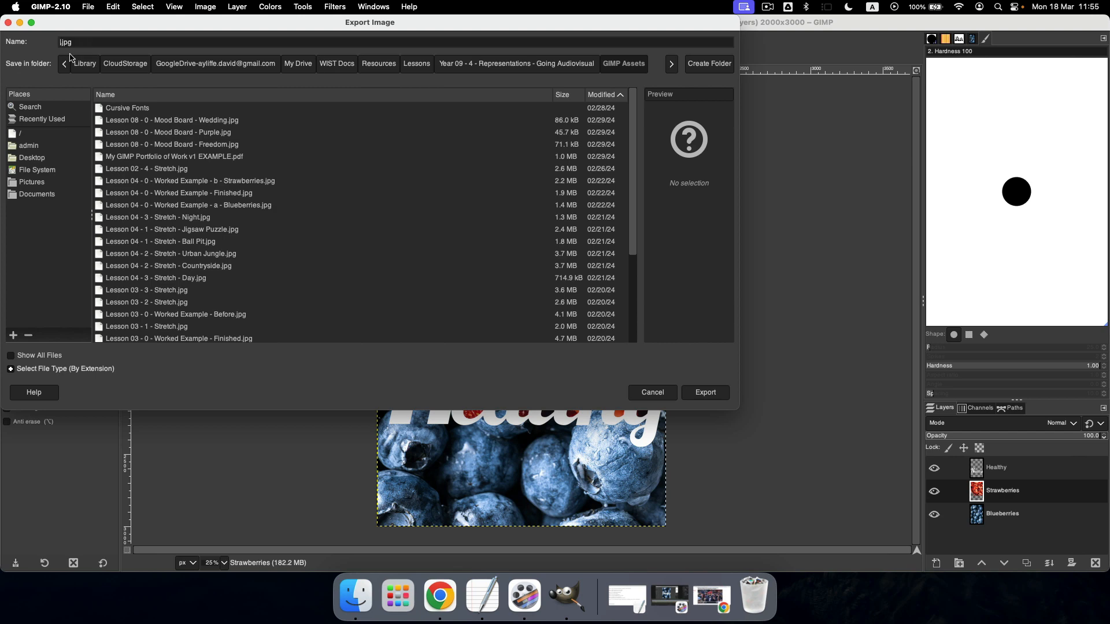
{"action": "type", "text": "Finished"}
{"action": "left_click", "coordinate": [706, 392]}
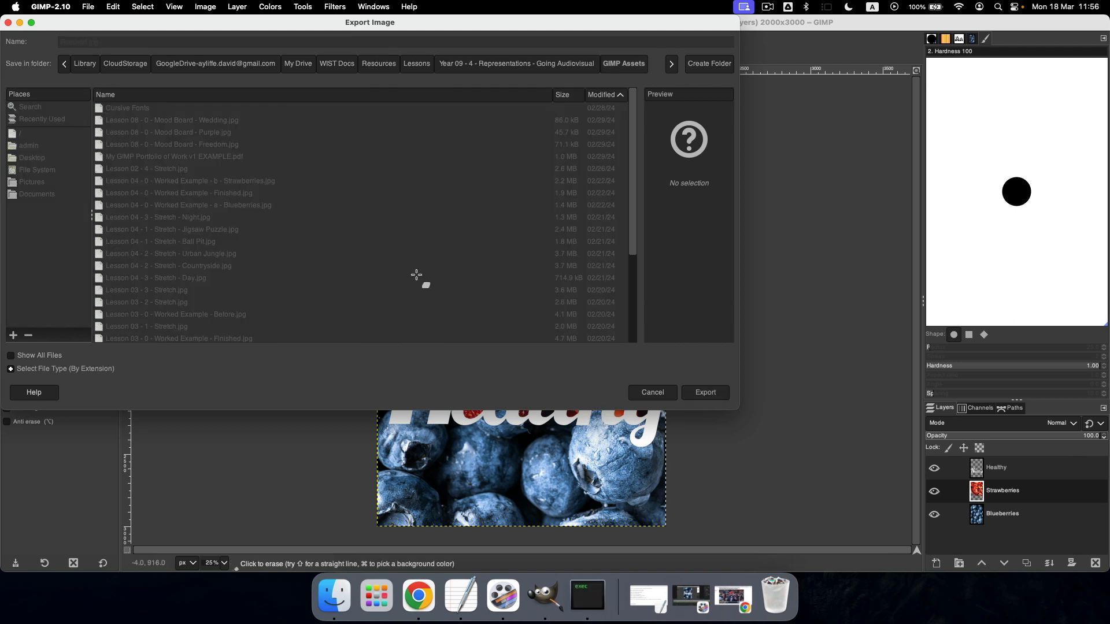
{"action": "left_click", "coordinate": [604, 429]}
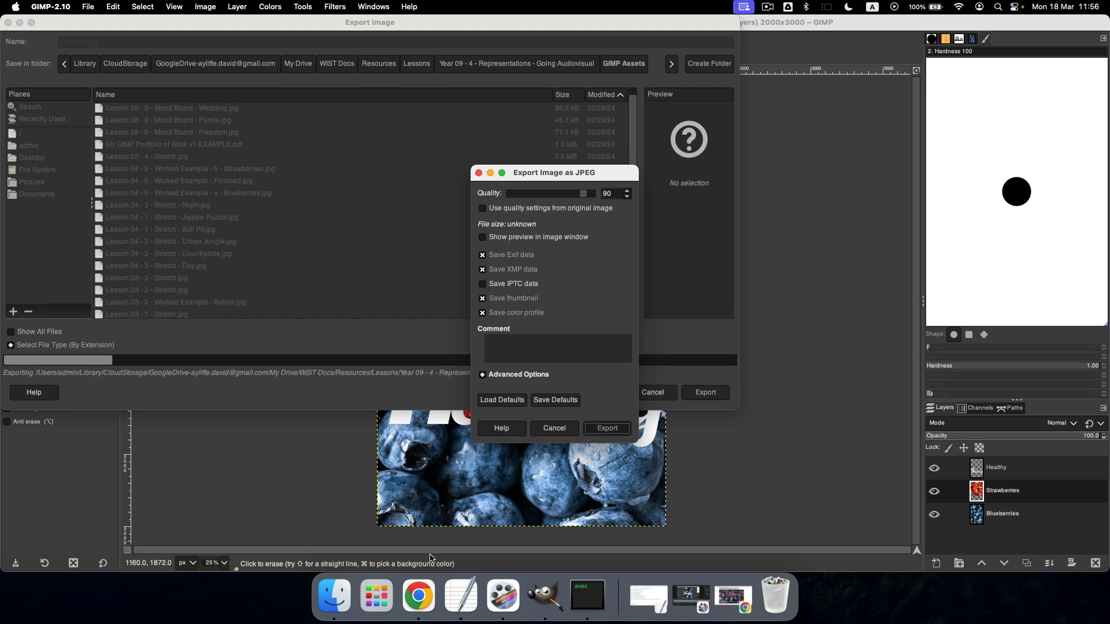
- Switch to Finder, check the exported Finished.jpg from "Year 09 - 4 - Representations - Going Audiovisual" in Preview, and close it
{"action": "left_click", "coordinate": [334, 595]}
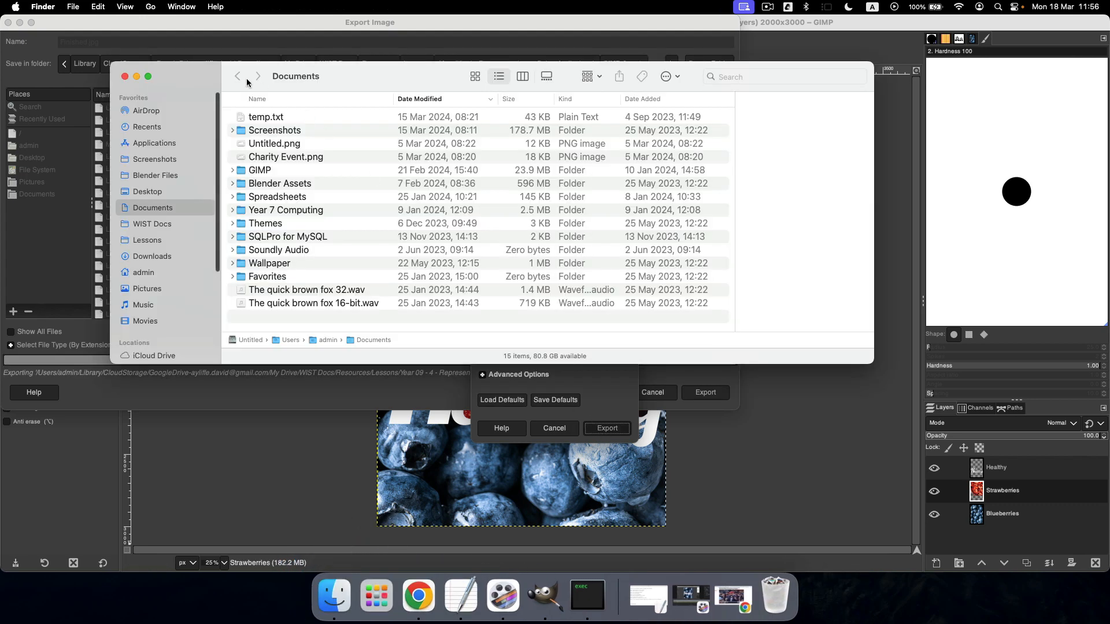
{"action": "left_click_drag", "start_coordinate": [184, 76], "coordinate": [1109, 341]}
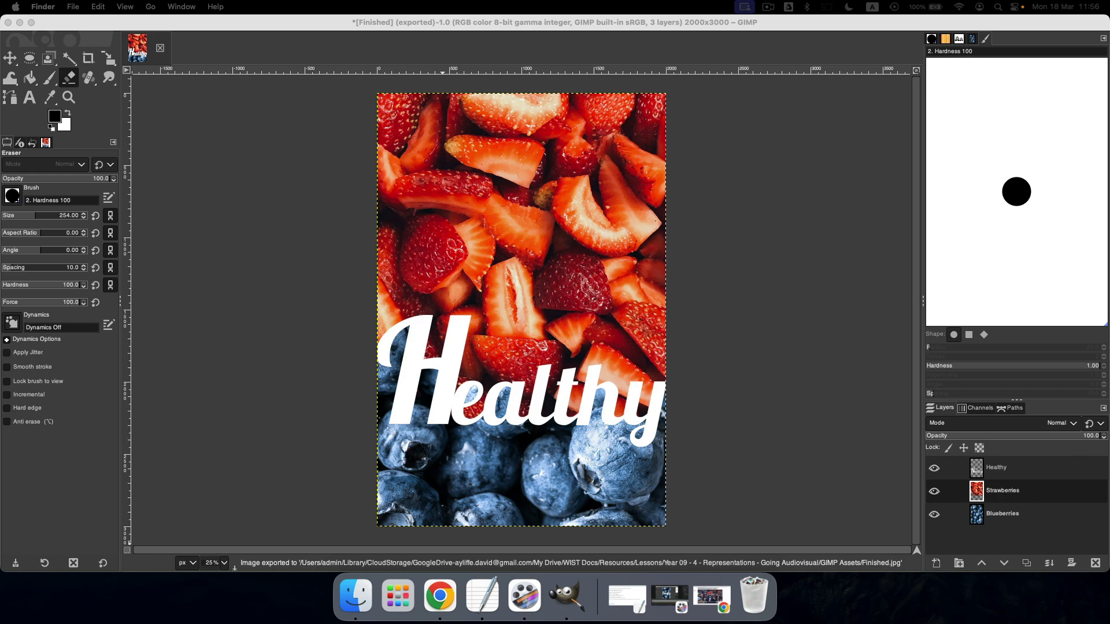
{"action": "left_click_drag", "start_coordinate": [1109, 139], "coordinate": [166, 116]}
{"action": "double_click", "coordinate": [165, 116]}
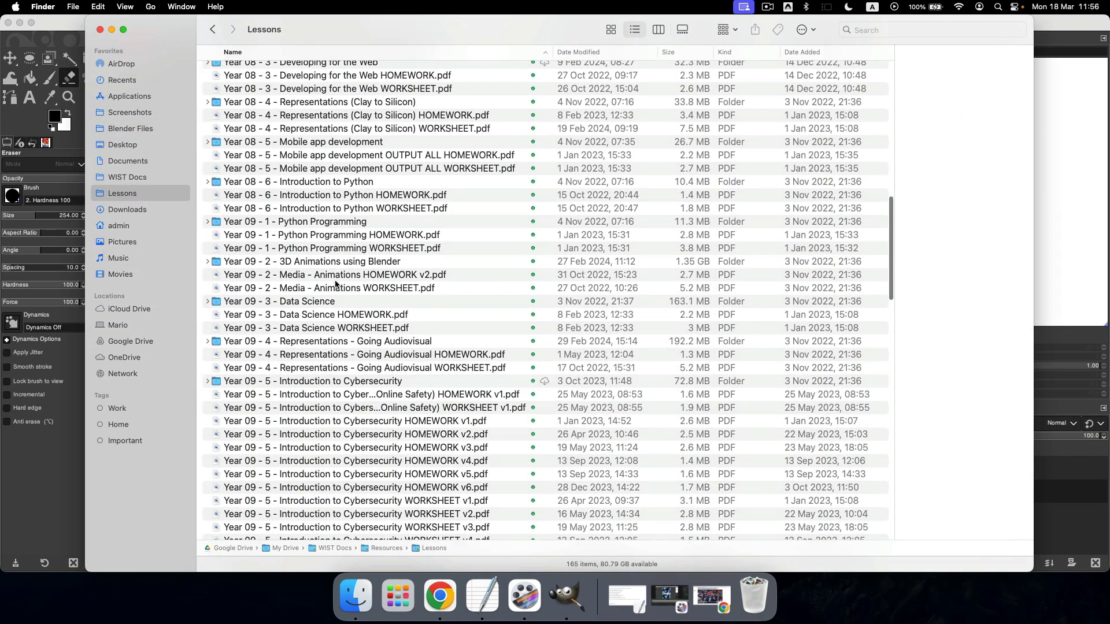
{"action": "double_click", "coordinate": [376, 342]}
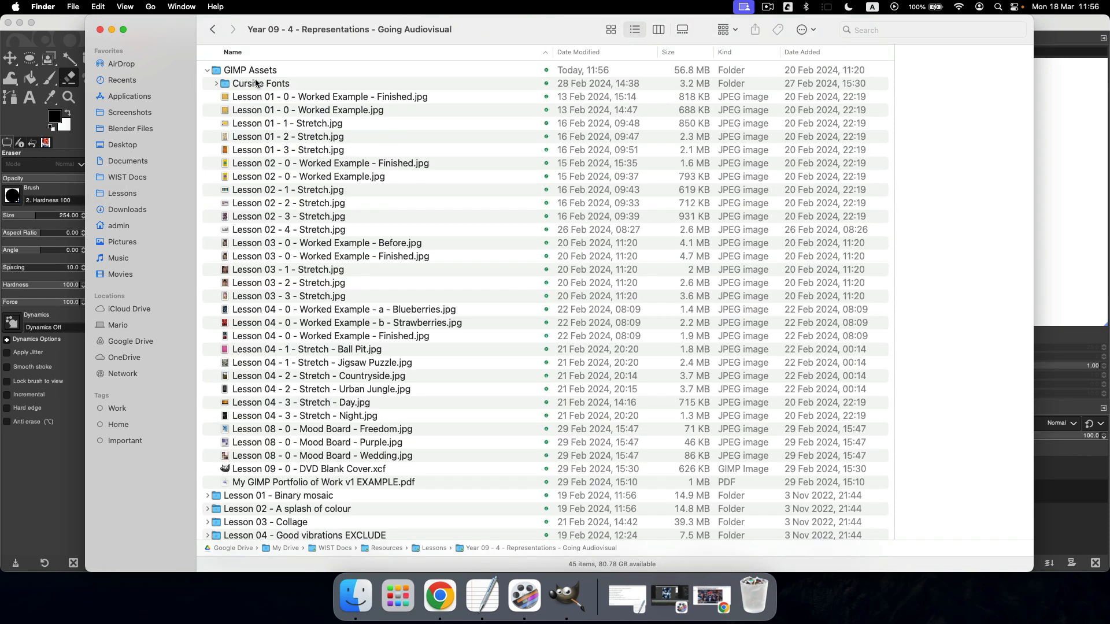
{"action": "double_click", "coordinate": [257, 97]}
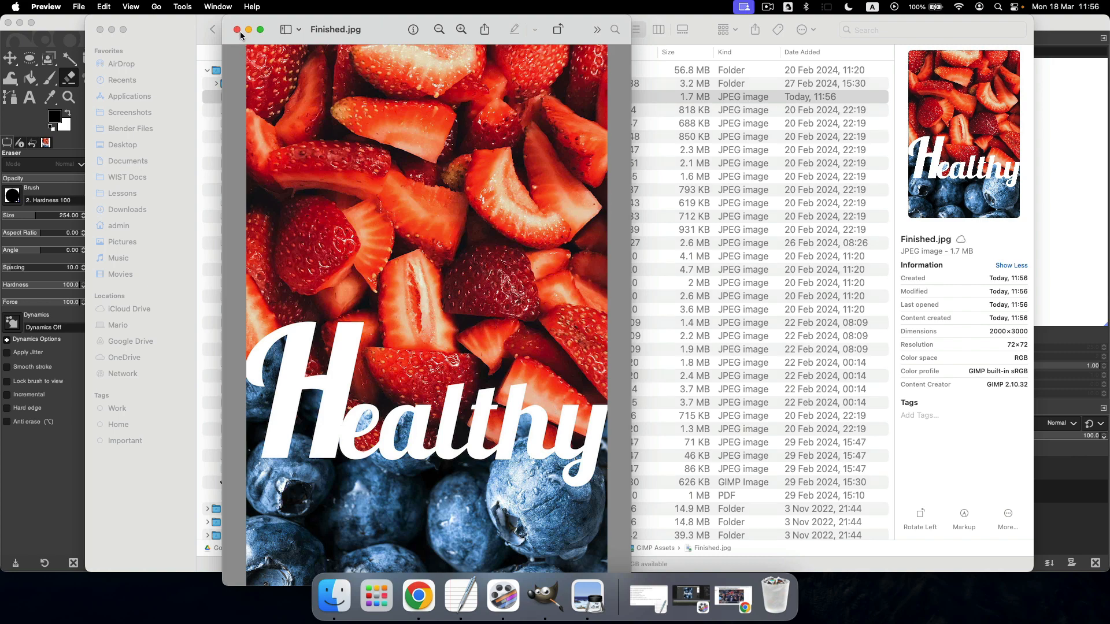
{"action": "key", "text": "super+q"}
- Look through the GIMP Assets images from the Lesson 08 Freedom mood board up to the Lesson 04 worked example
{"action": "scroll", "coordinate": [348, 302], "scroll_direction": "down", "scroll_amount": 5}
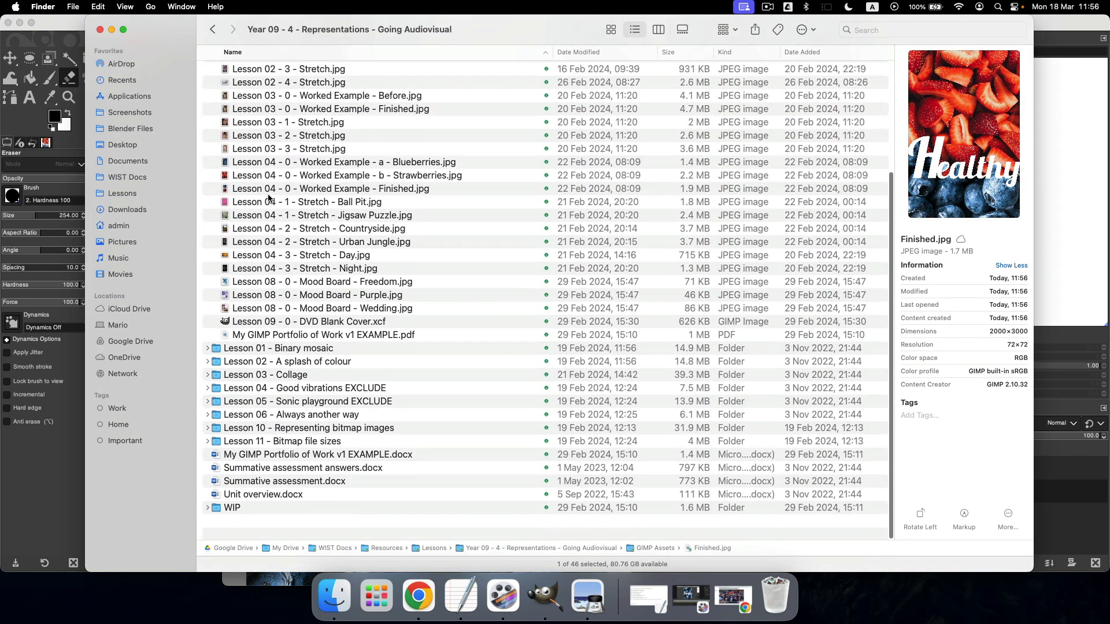
{"action": "left_click", "coordinate": [348, 302]}
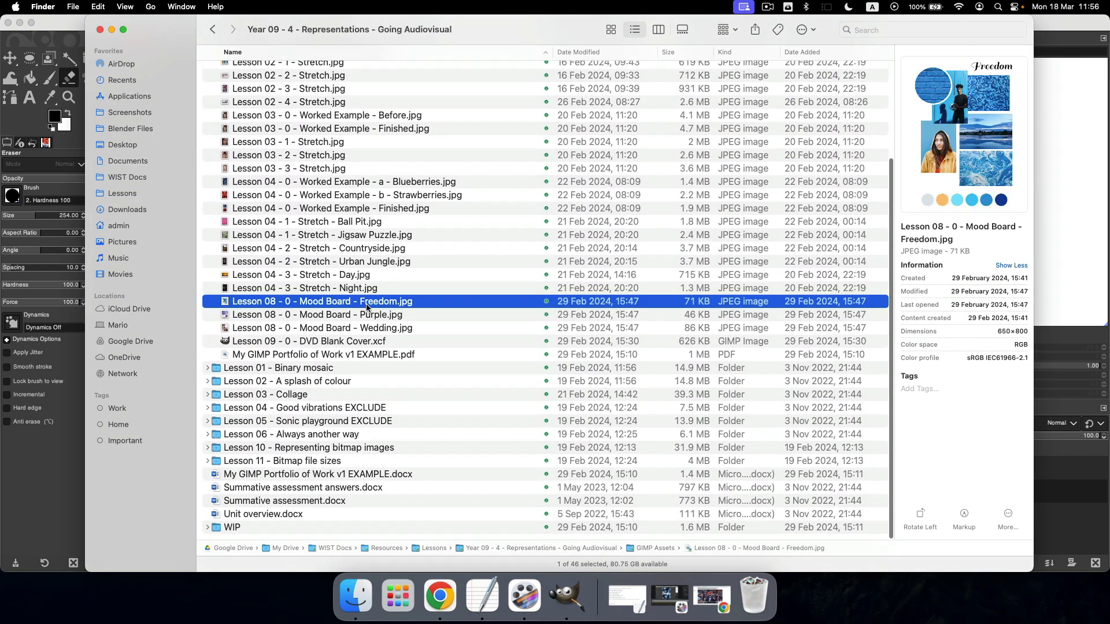
{"action": "key", "text": "Up"}
{"action": "key", "text": "Up"}
{"action": "key", "text": "Up"}
{"action": "key", "text": "Up"}
{"action": "key", "text": "Up"}
{"action": "key", "text": "Up"}
{"action": "key", "text": "Up"}
{"action": "key", "text": "Up"}
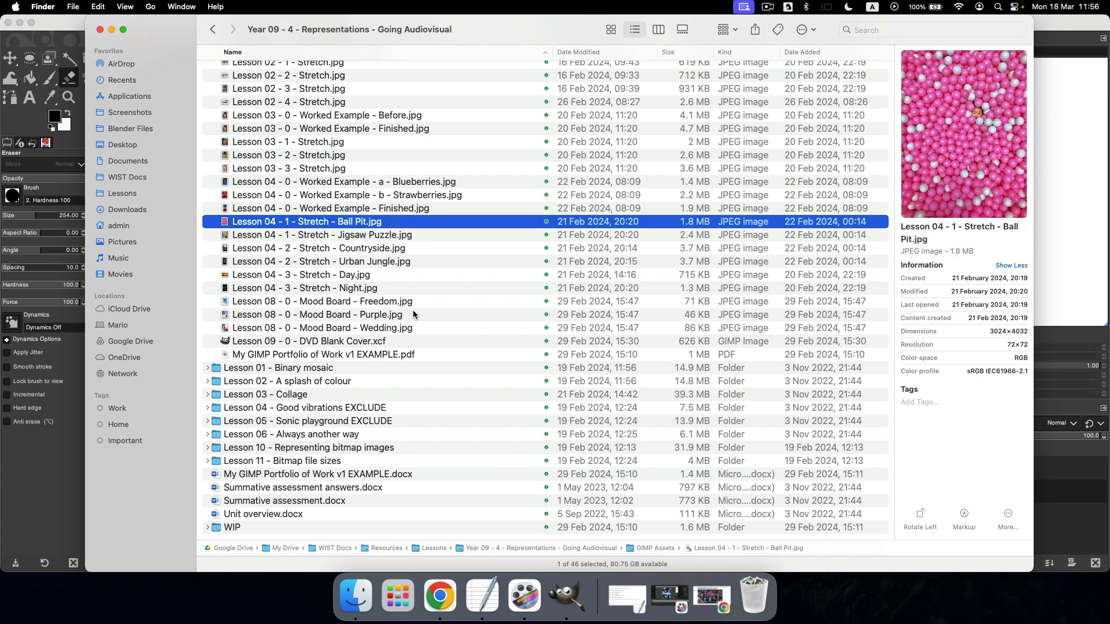
{"action": "key", "text": "Up"}
{"action": "key", "text": "Down"}
{"action": "key", "text": "Down"}
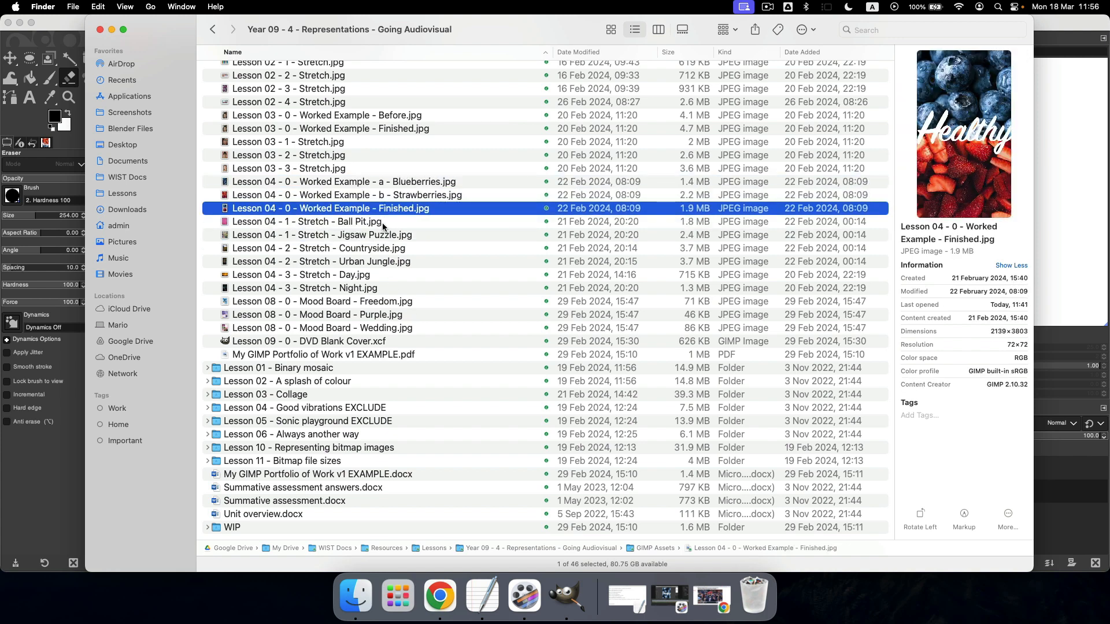
{"action": "key", "text": "Up"}
{"action": "key", "text": "Up"}
{"action": "key", "text": "Down"}
{"action": "key", "text": "Down"}
{"action": "key", "text": "Down"}
- Compare the Lesson 04 Jigsaw Puzzle and Ball Pit images, and examine the Strawberries and Finished worked example images
{"action": "left_click", "coordinate": [396, 231]}
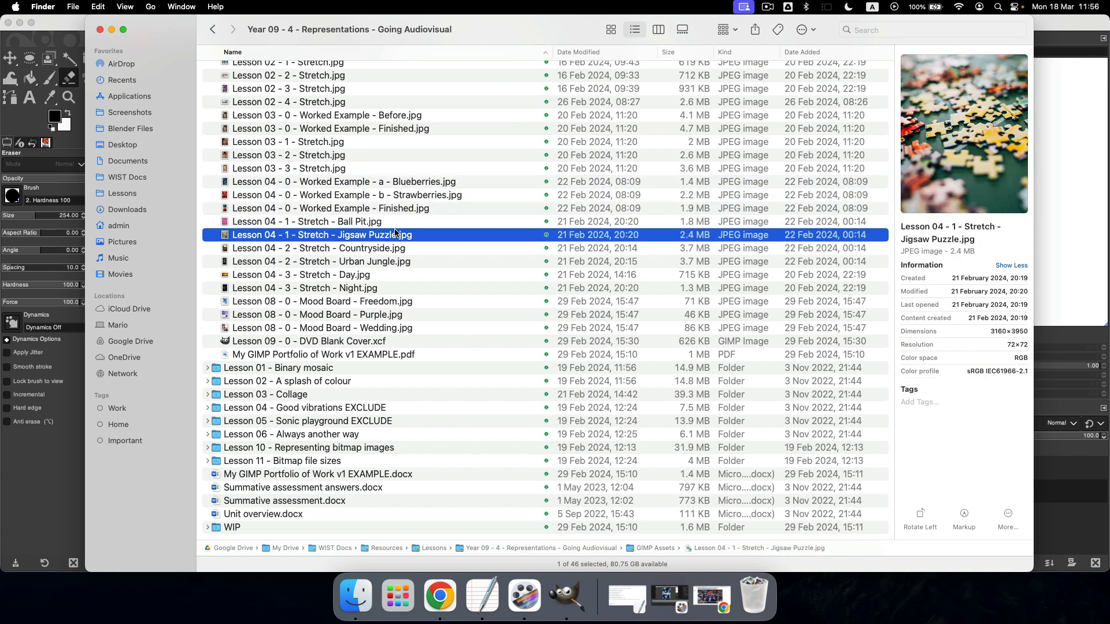
{"action": "key", "text": "Up"}
{"action": "key", "text": "Down"}
{"action": "key", "text": "Up"}
{"action": "key", "text": "Down"}
{"action": "key", "text": "Up"}
{"action": "key", "text": "Down"}
{"action": "key", "text": "Up"}
{"action": "key", "text": "Up"}
{"action": "key", "text": "Up"}
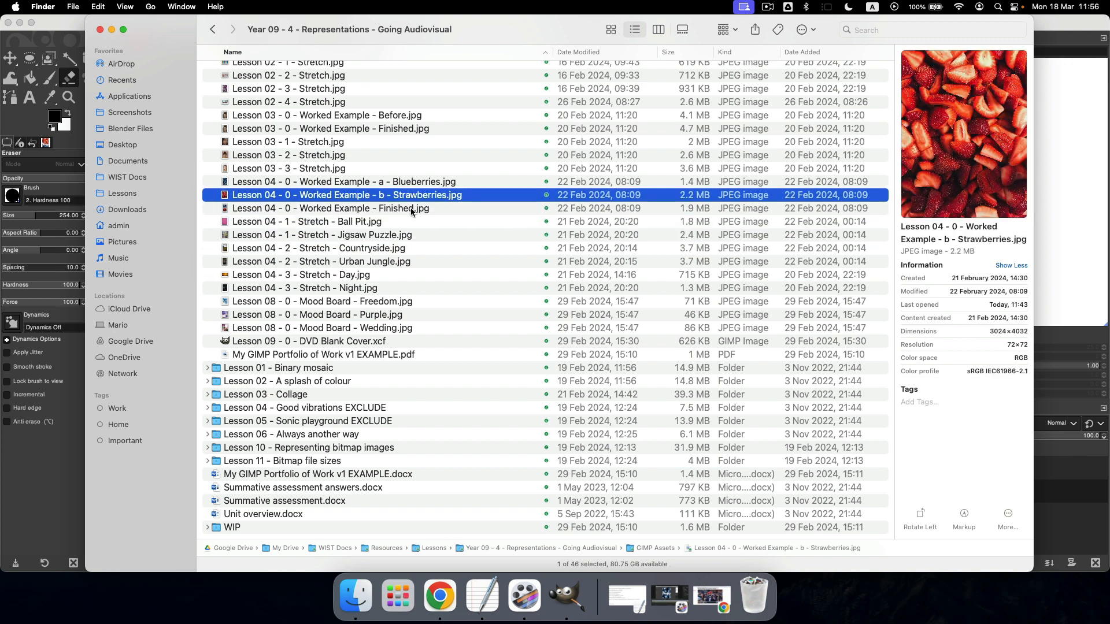
{"action": "key", "text": "Down"}
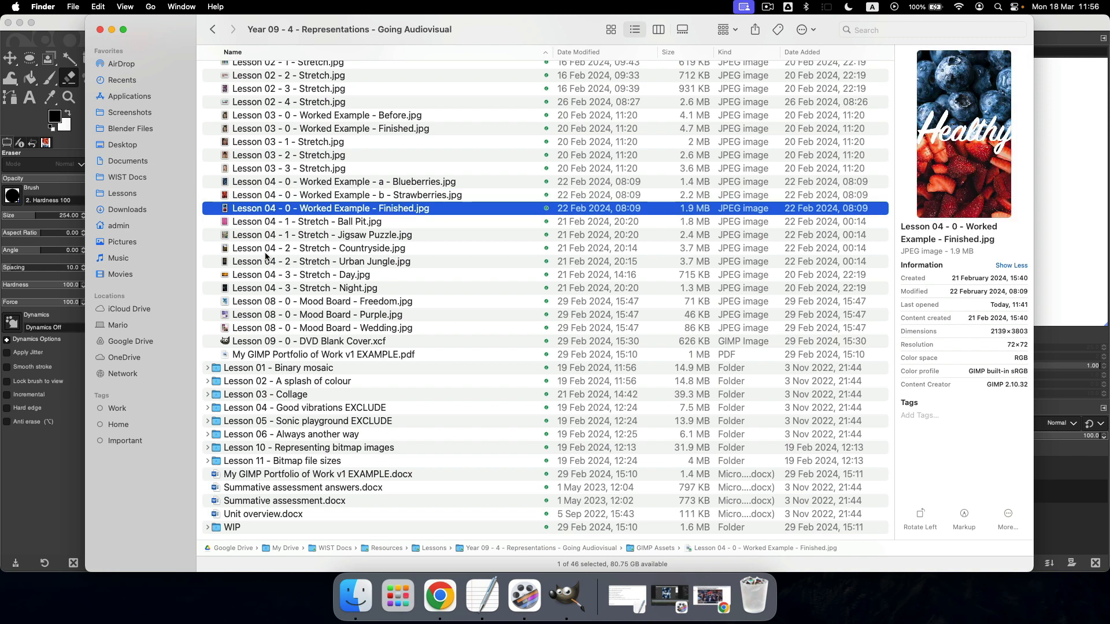
- Examine the two Lesson 04 Stretch 1 images, Ball Pit and Jigsaw Puzzle
{"action": "key", "text": "Down"}
{"action": "key", "text": "Down"}
{"action": "key", "text": "Up"}
{"action": "key", "text": "Down"}
{"action": "key", "text": "Up"}
{"action": "key", "text": "Down"}
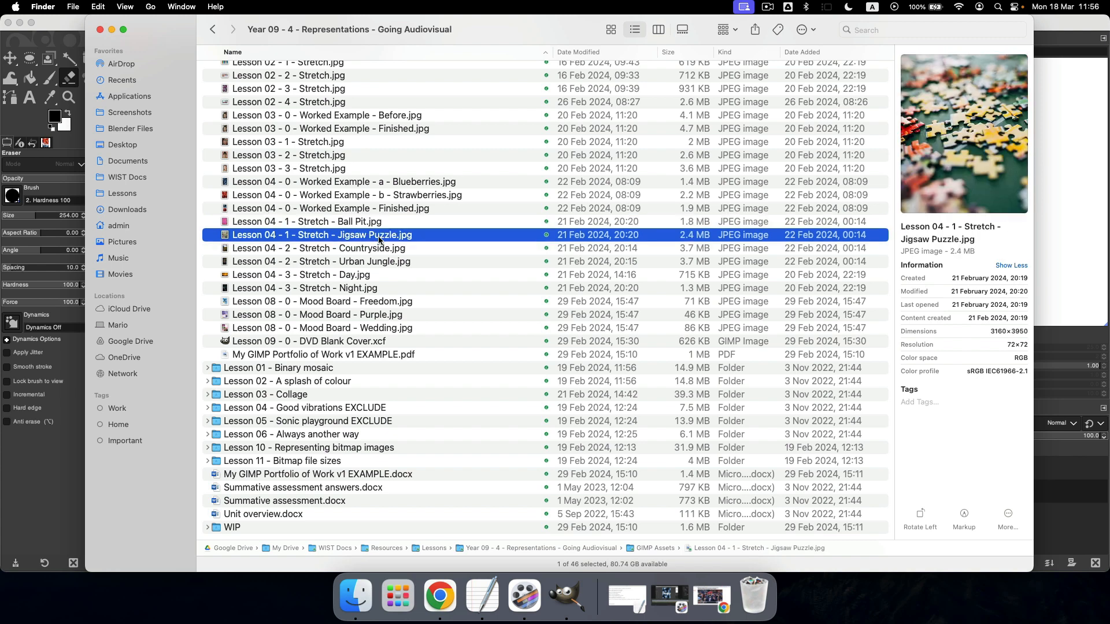
{"action": "key", "text": "Up"}
{"action": "key", "text": "Down"}
- Examine the two Lesson 04 Stretch 2 images, Countryside and Urban Jungle
{"action": "key", "text": "Down"}
{"action": "key", "text": "Down"}
{"action": "key", "text": "Up"}
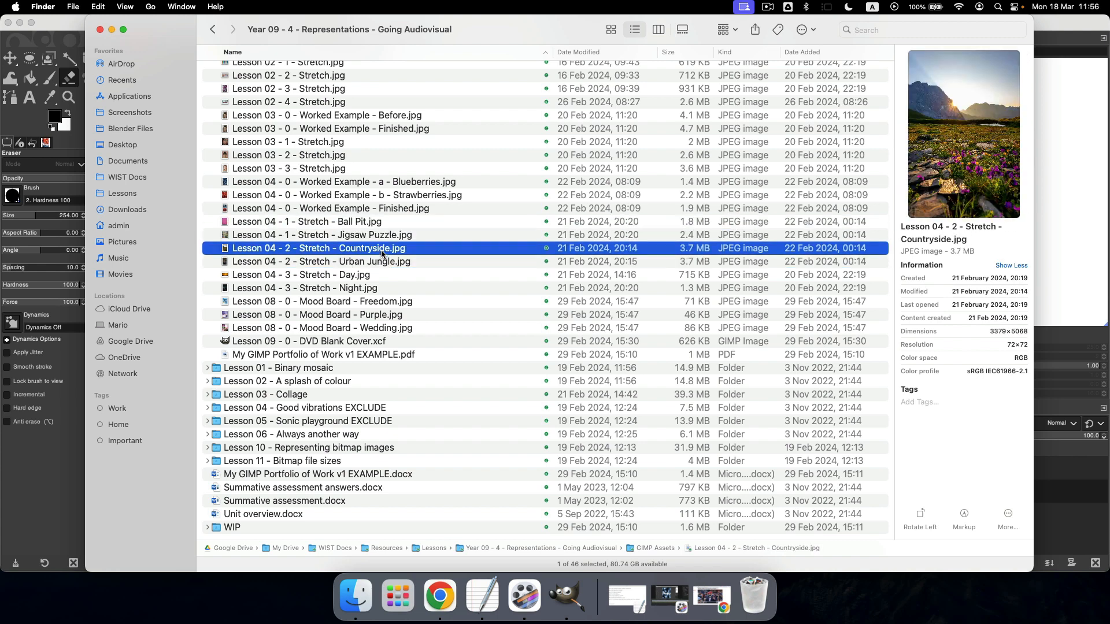
{"action": "key", "text": "Down"}
{"action": "key", "text": "Up"}
{"action": "key", "text": "Down"}
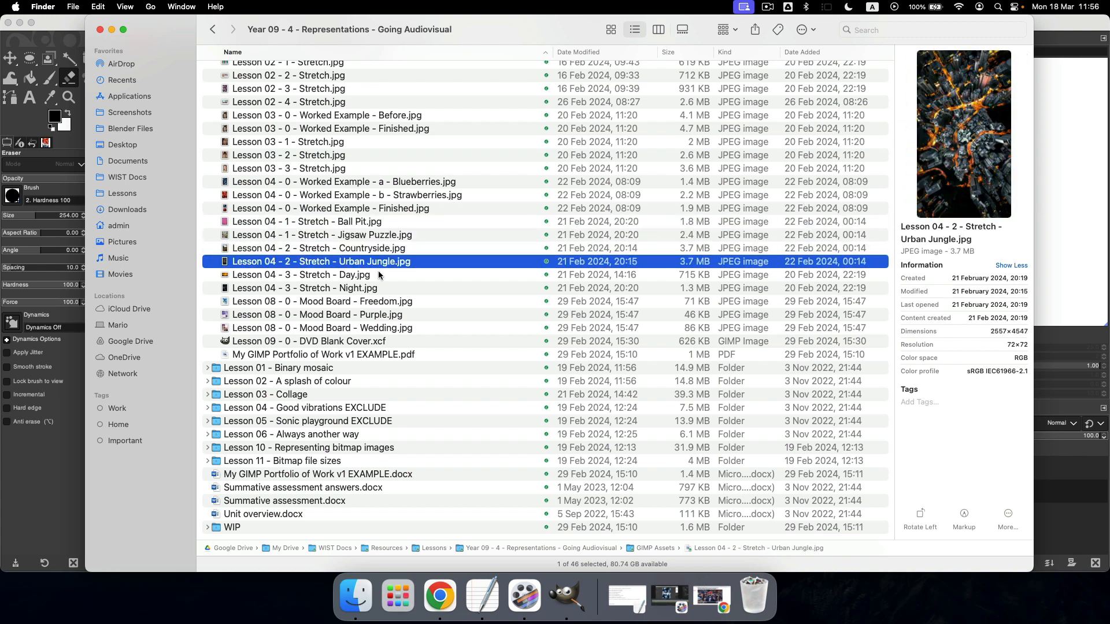
- Examine the Lesson 04 Stretch 3 images, Day and Night, and return to the Stretch 2 images
{"action": "key", "text": "Down"}
{"action": "key", "text": "Down"}
{"action": "key", "text": "Up"}
{"action": "key", "text": "Down"}
{"action": "key", "text": "Up"}
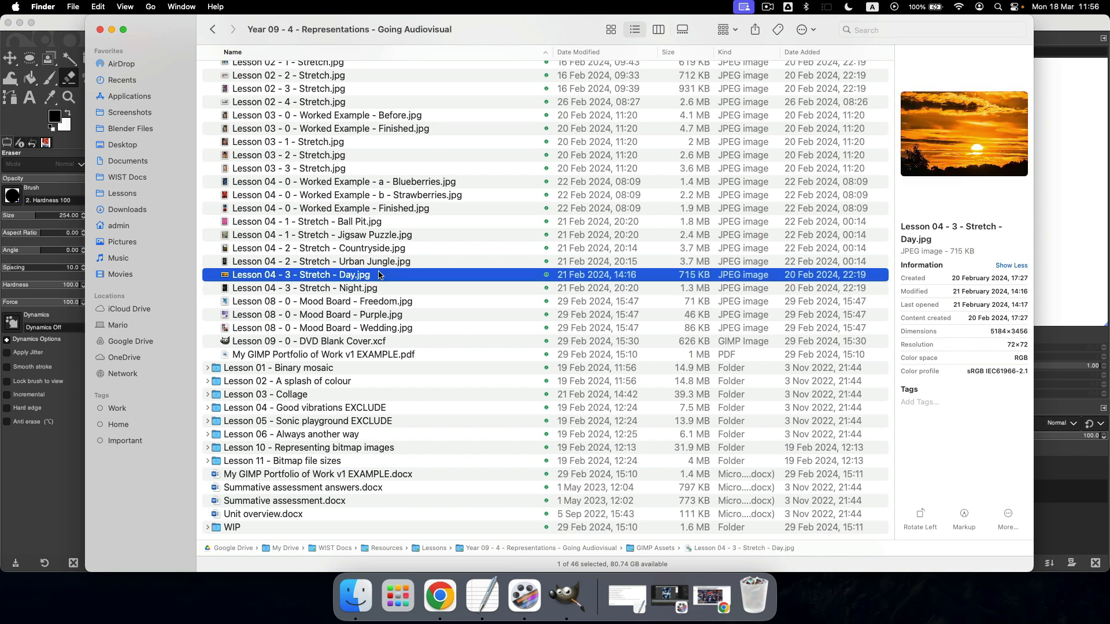
{"action": "key", "text": "Down"}
{"action": "key", "text": "Up"}
{"action": "key", "text": "Up"}
{"action": "key", "text": "Up"}
{"action": "key", "text": "Up"}
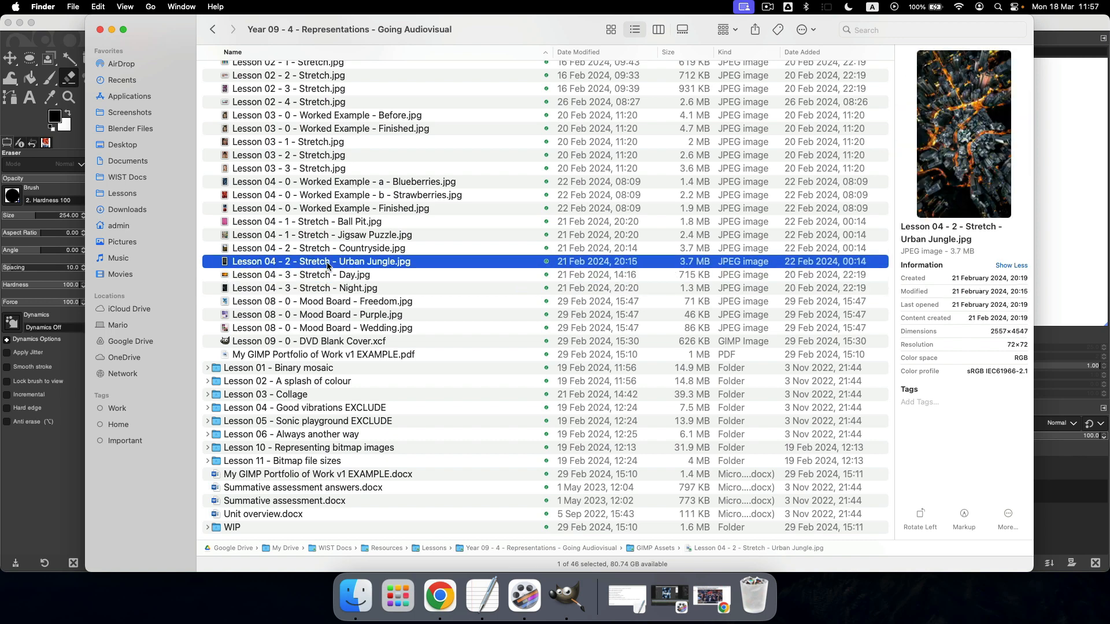
{"action": "left_click", "coordinate": [1063, 473]}
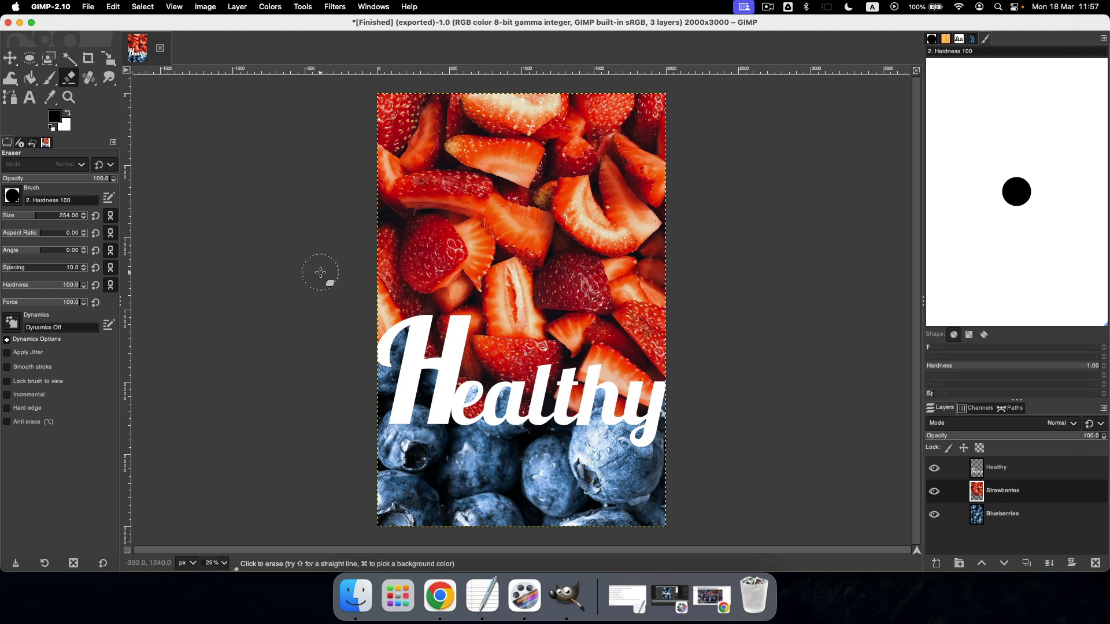
{"action": "left_click", "coordinate": [767, 7]}
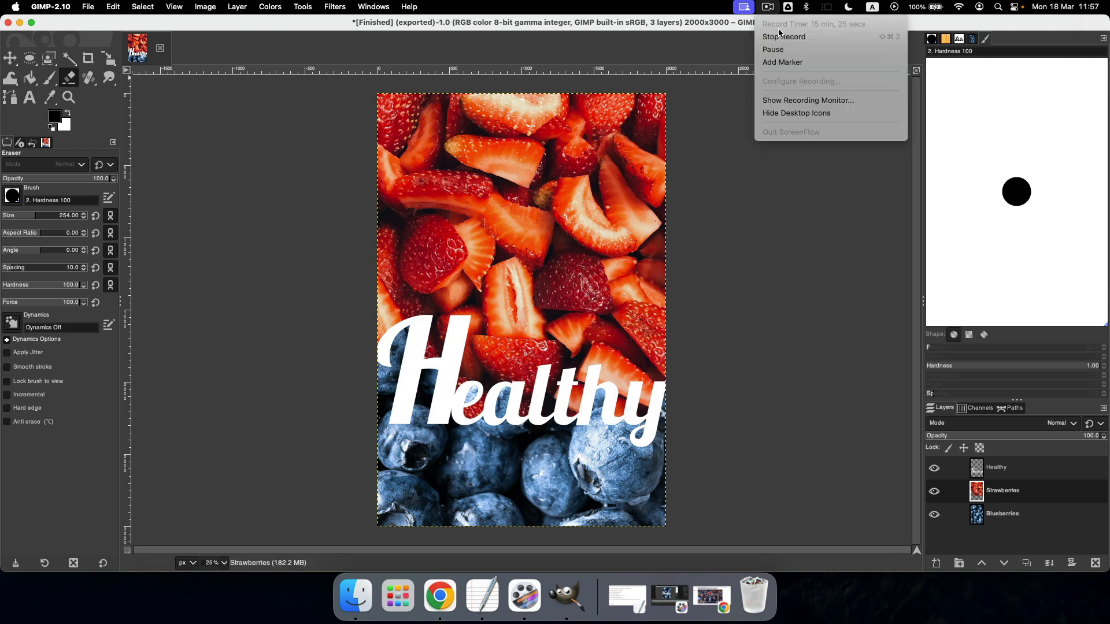